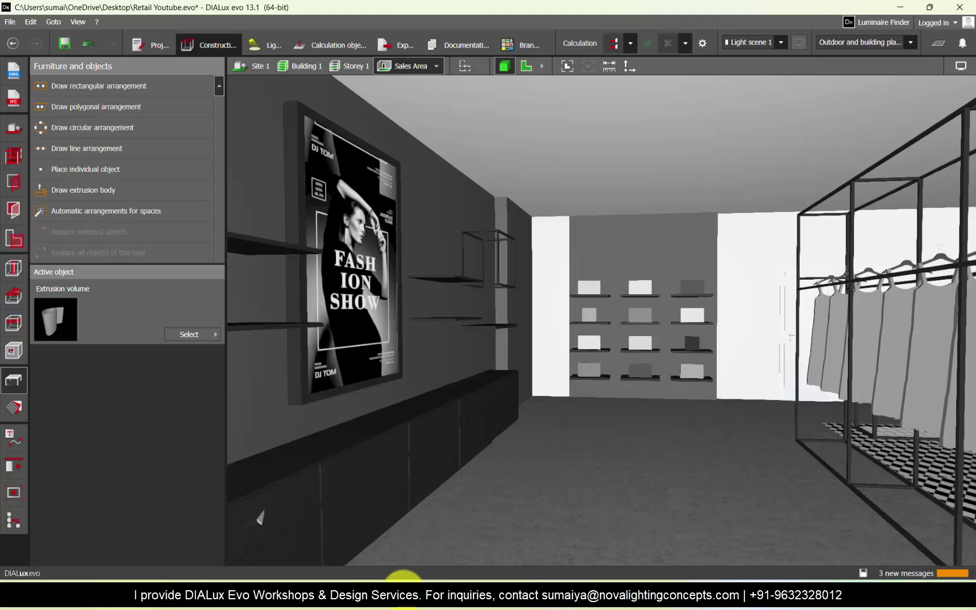
Switch to the Intra Lighting website in the browser, open the Tracker product family and view its office reference picture.
click(405, 589)
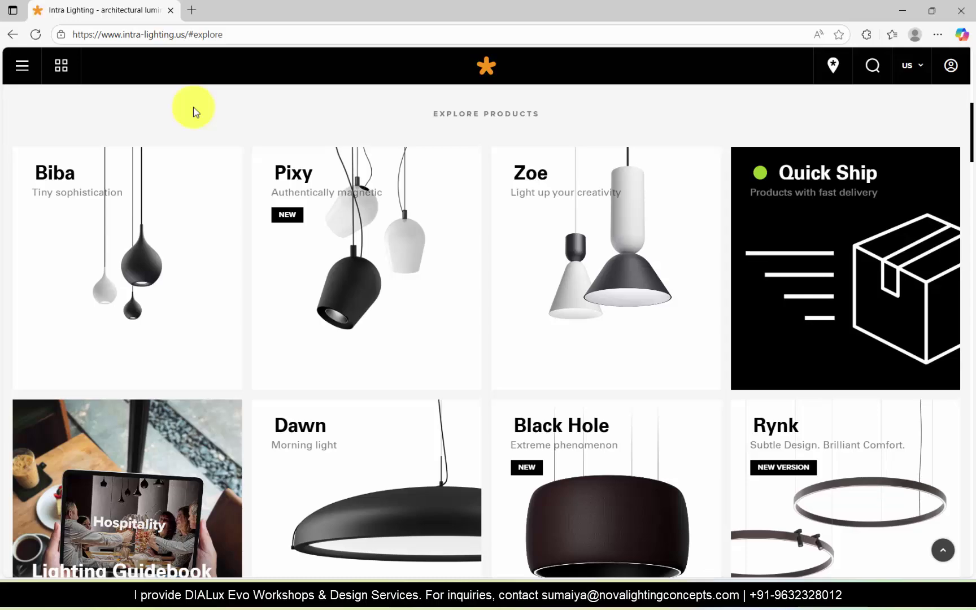
drag(971, 151, 972, 346)
click(606, 306)
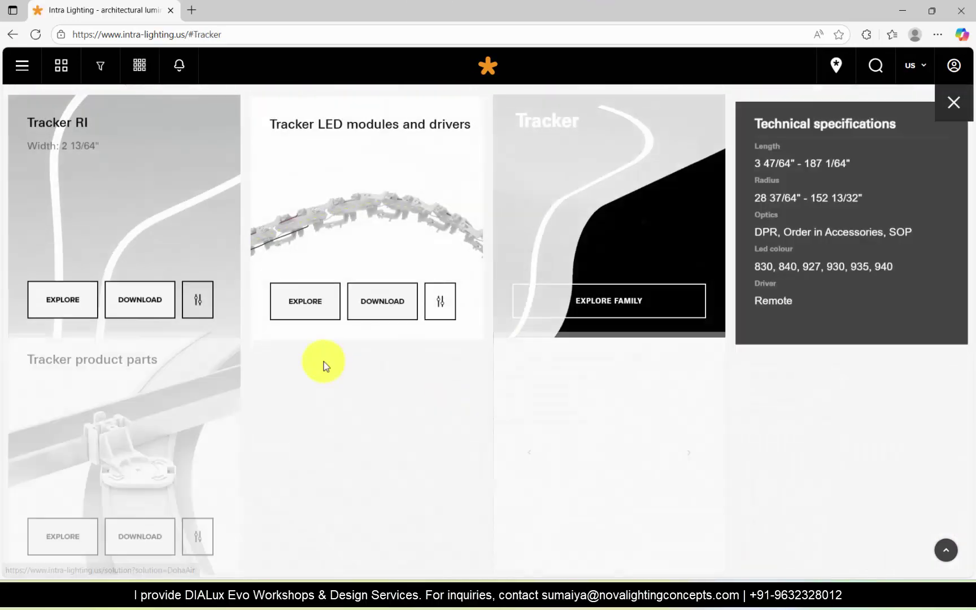
click(568, 153)
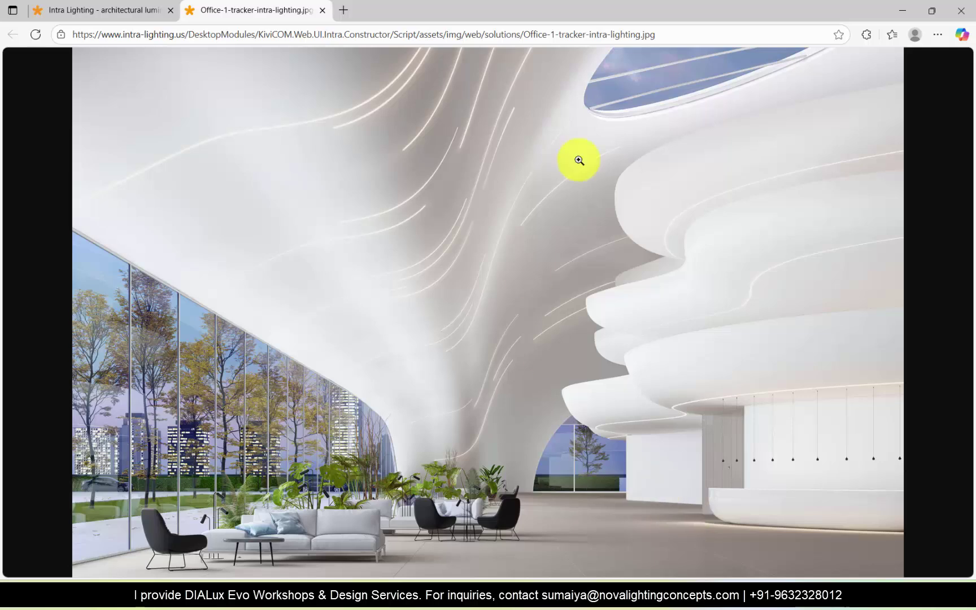
click(66, 6)
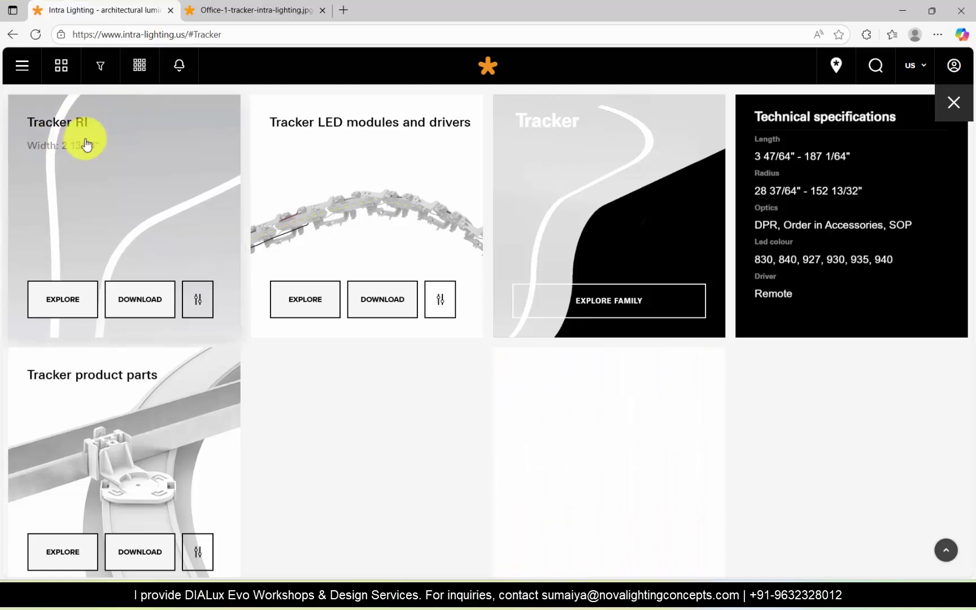
Open the Tracker RI configurator and try the RI-LR45° and RI-LR90° curved luminaire types.
click(192, 309)
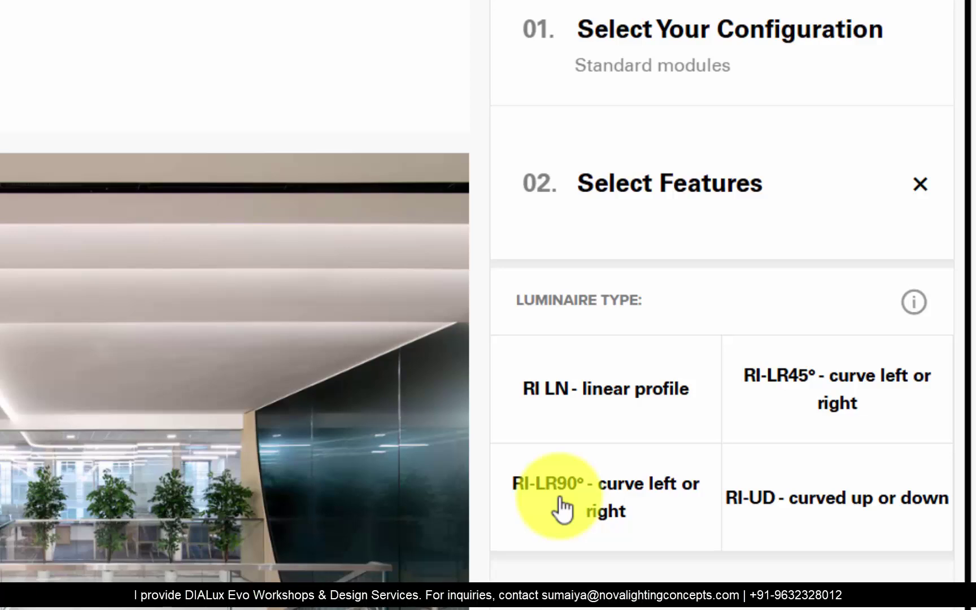
click(822, 418)
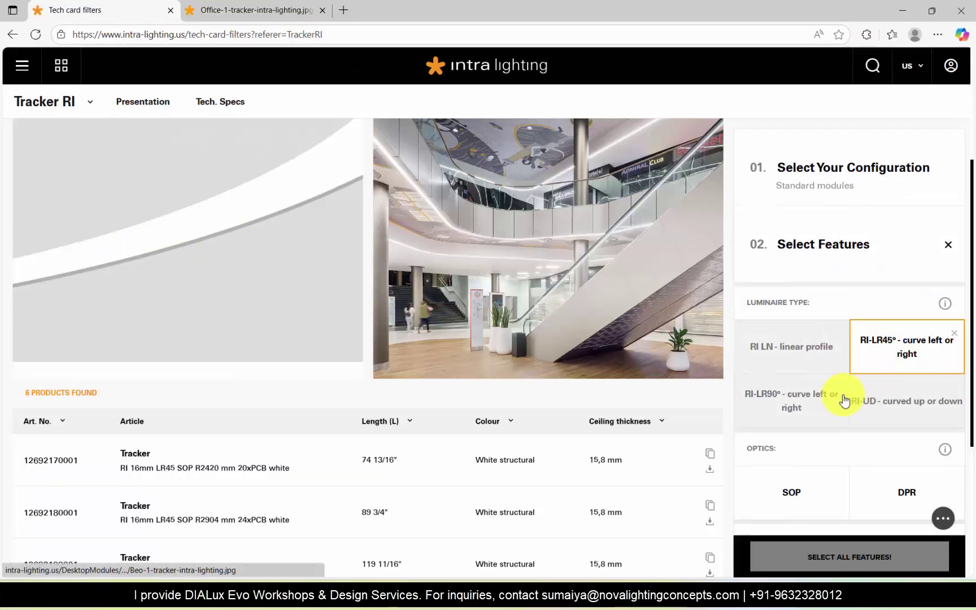
click(780, 405)
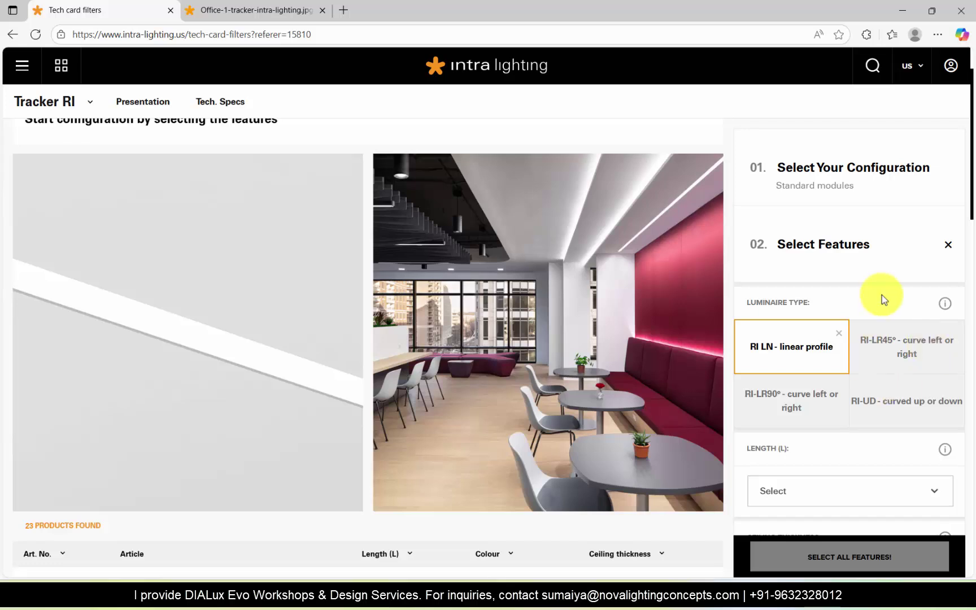
Look over the RI LN linear profile products and set the length to 37 3/8".
drag(973, 192, 975, 238)
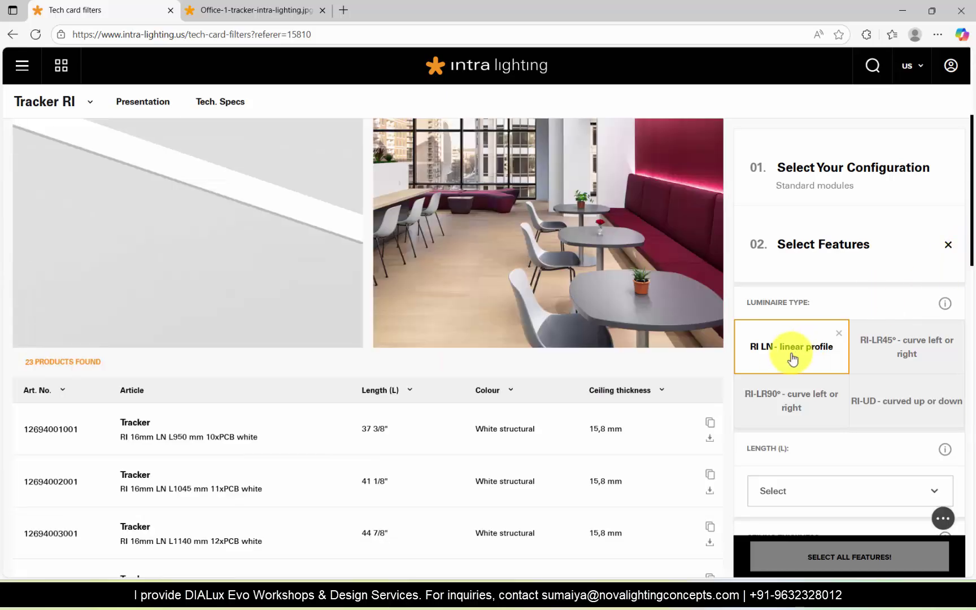
drag(972, 263, 971, 302)
click(834, 218)
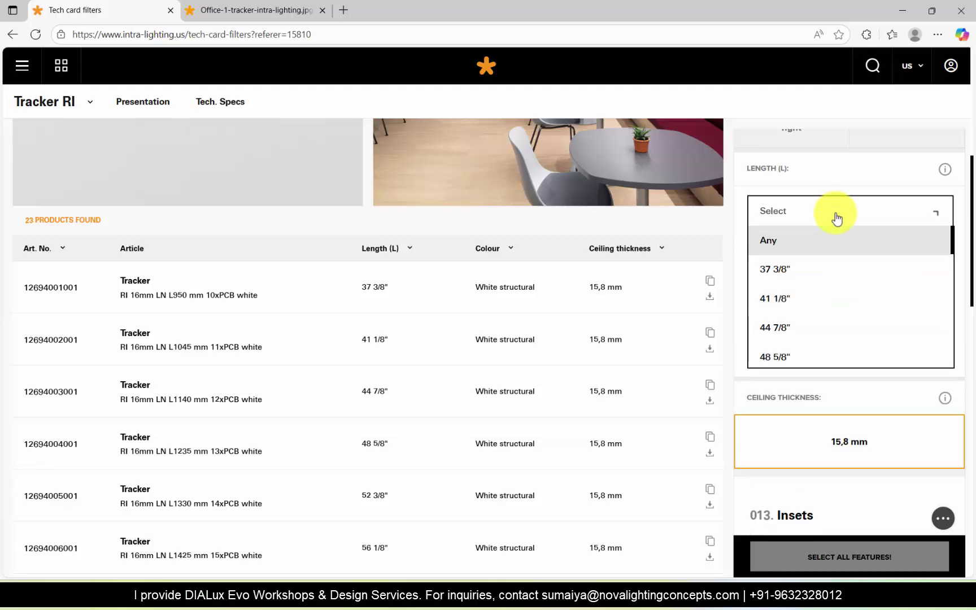
click(808, 275)
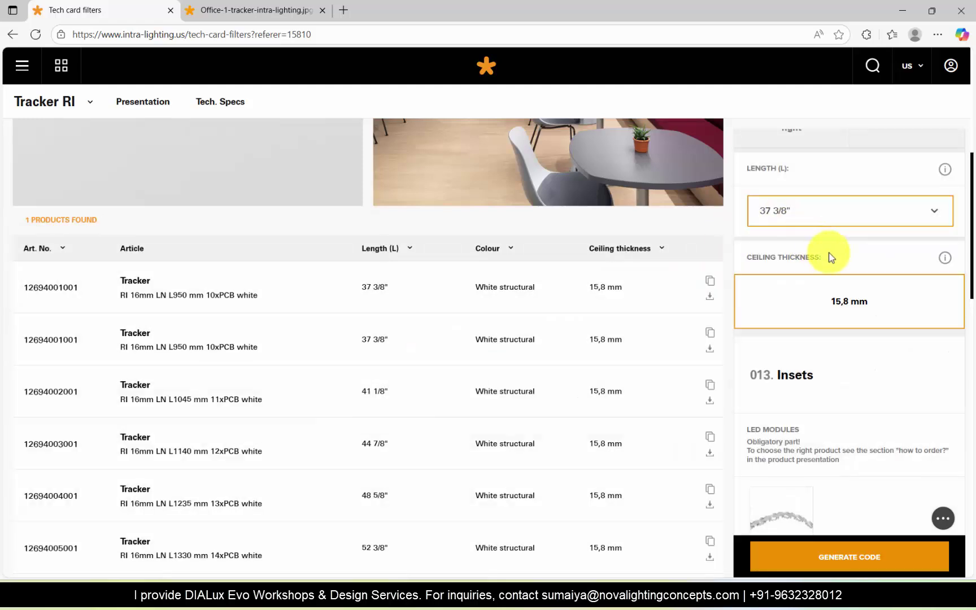
click(863, 218)
click(863, 219)
scroll(874, 253, down, 6)
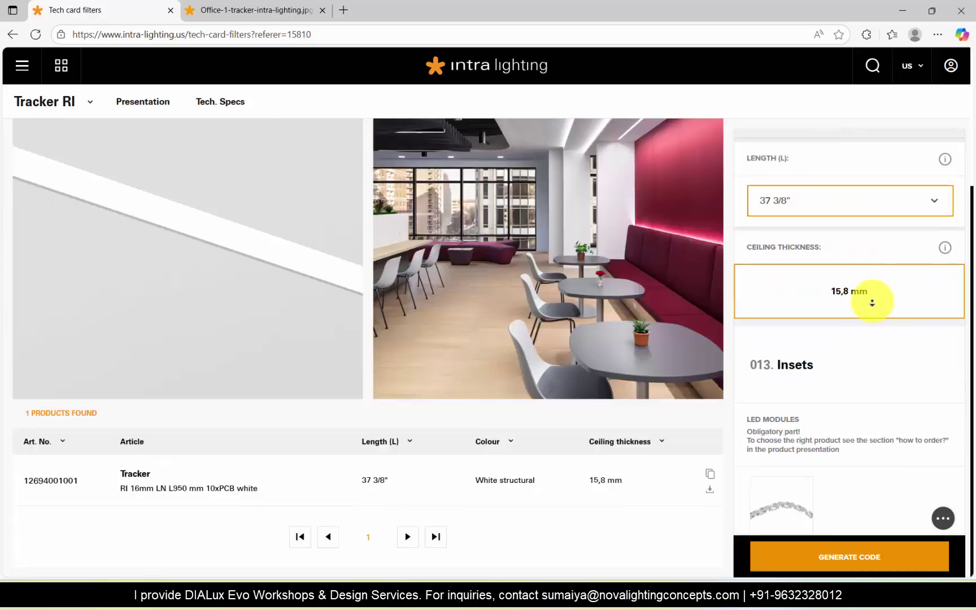
Choose 1x LED PCB (L 95 mm) with LED colour 930, complete the remaining module options and generate the product code.
click(902, 255)
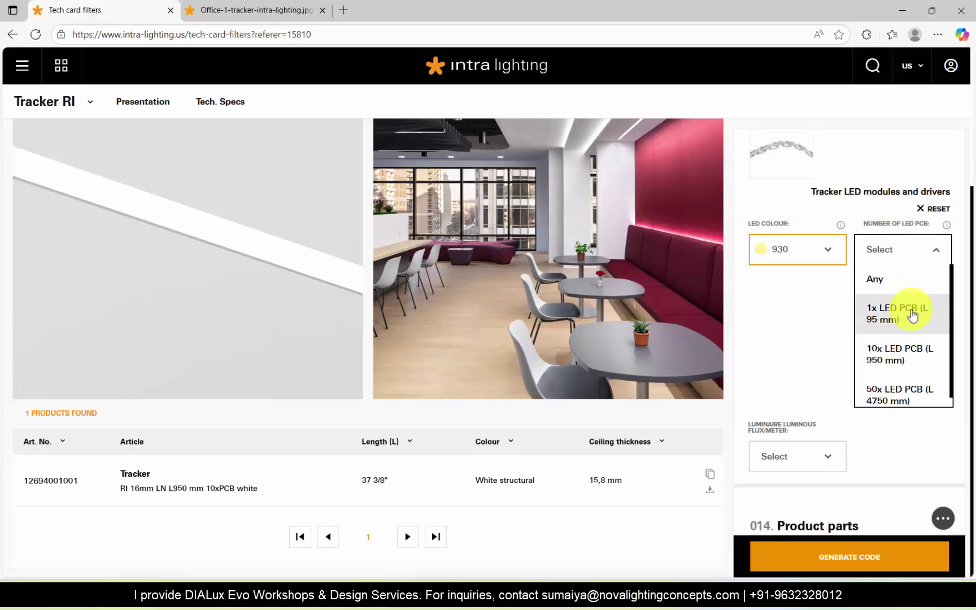
click(911, 311)
click(814, 316)
click(817, 379)
scroll(918, 433, down, 5)
scroll(917, 434, down, 5)
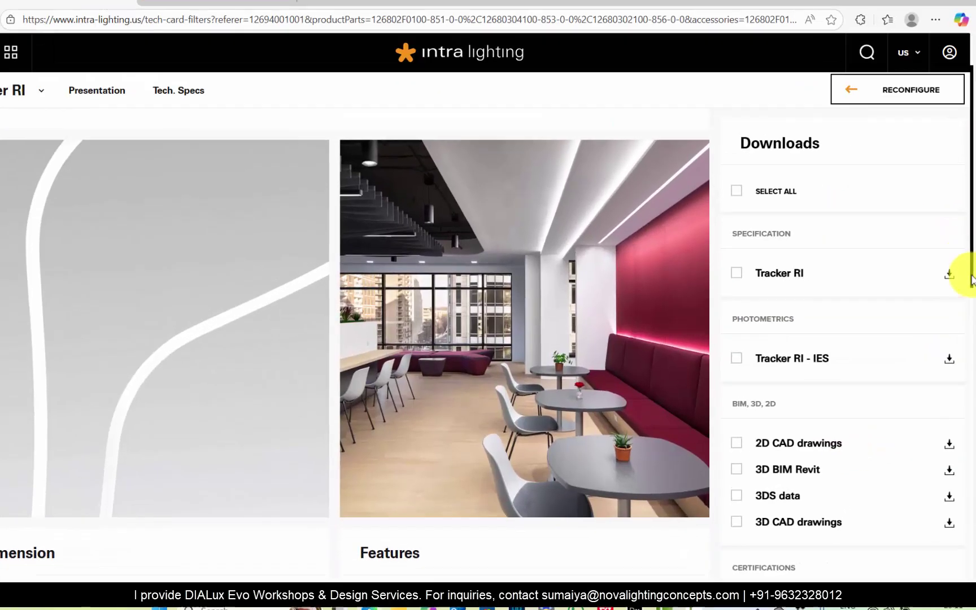
Download the Tracker RI - IES photometrics package and show the downloaded ZIP in its folder.
drag(973, 279, 965, 431)
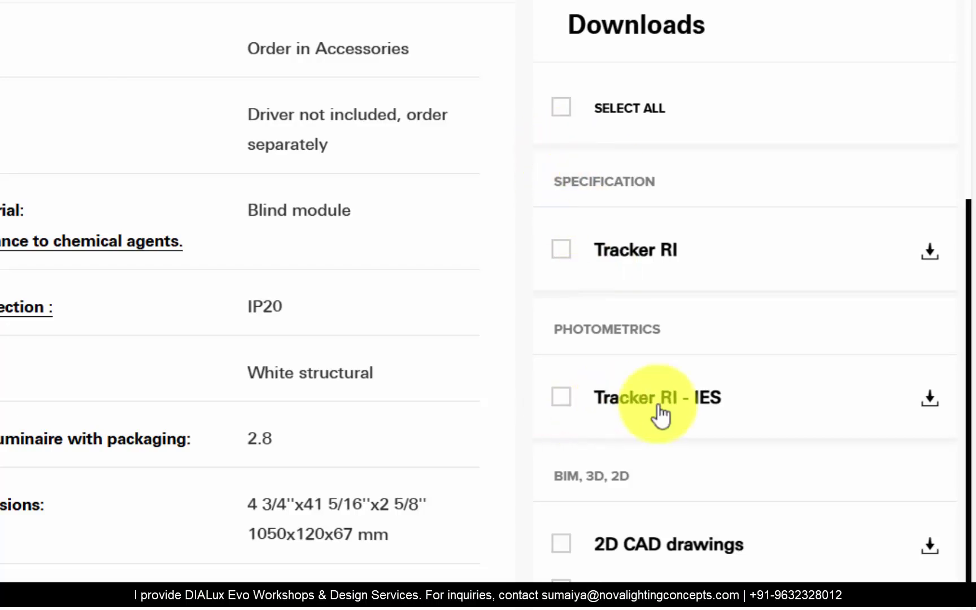
click(930, 398)
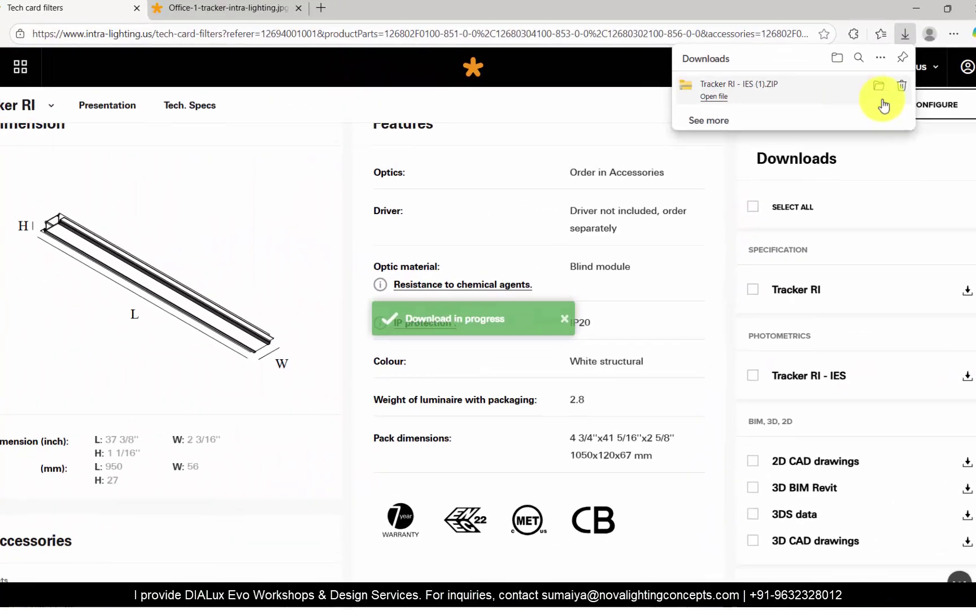
click(879, 87)
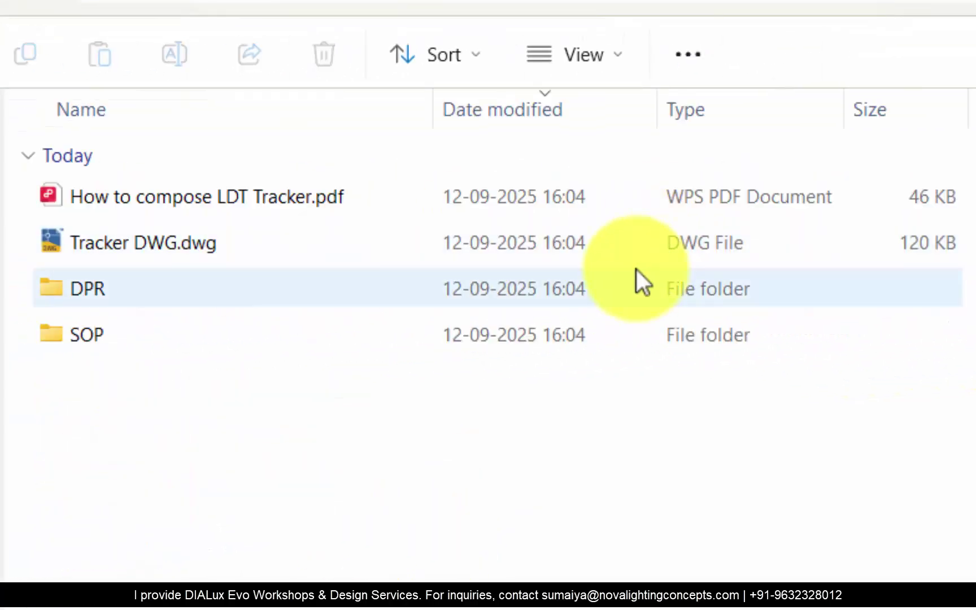
Open Tracker DWG.dwg from the extracted Tracker RI - IES folder in AutoCAD.
click(223, 202)
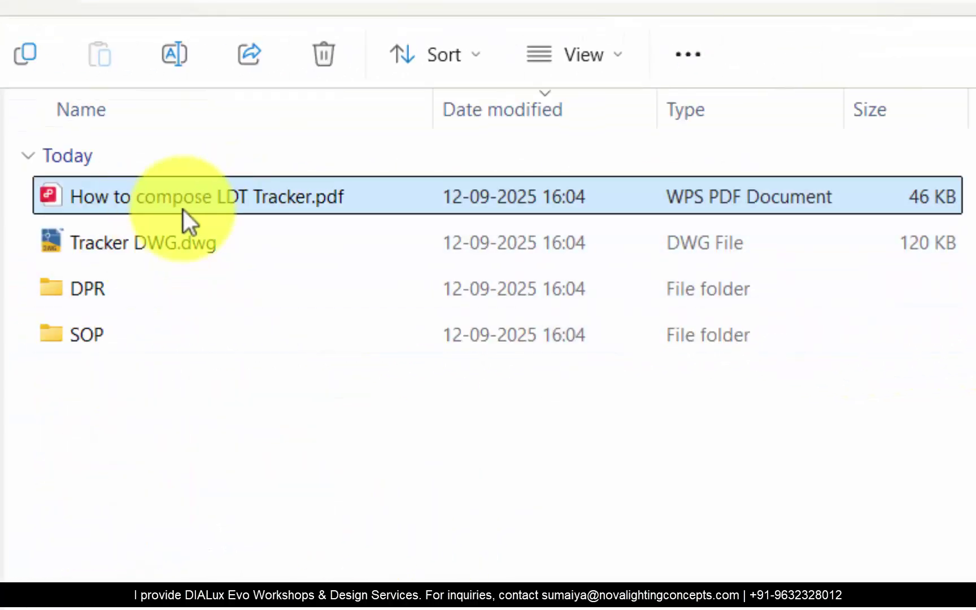
click(107, 245)
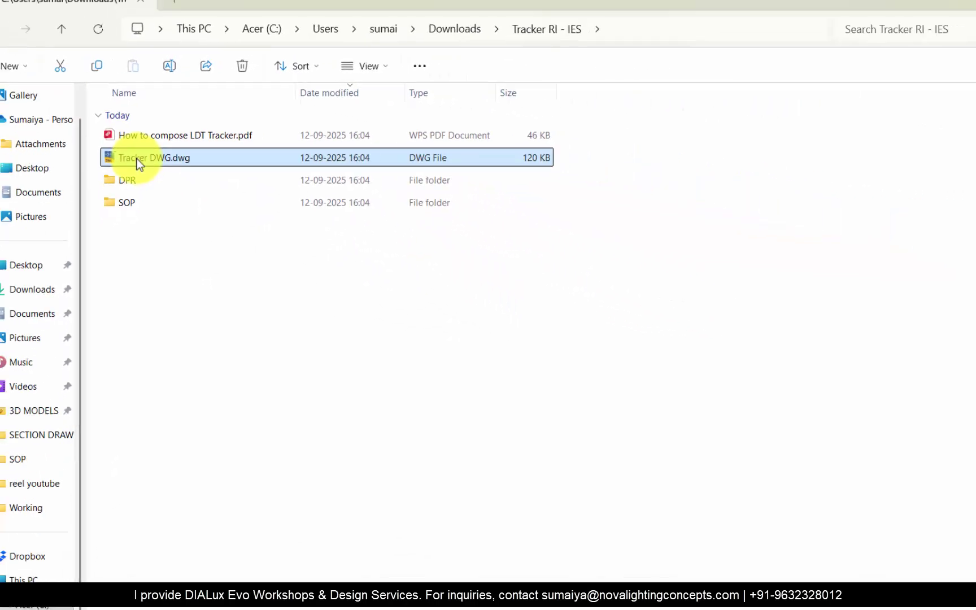
double_click(107, 245)
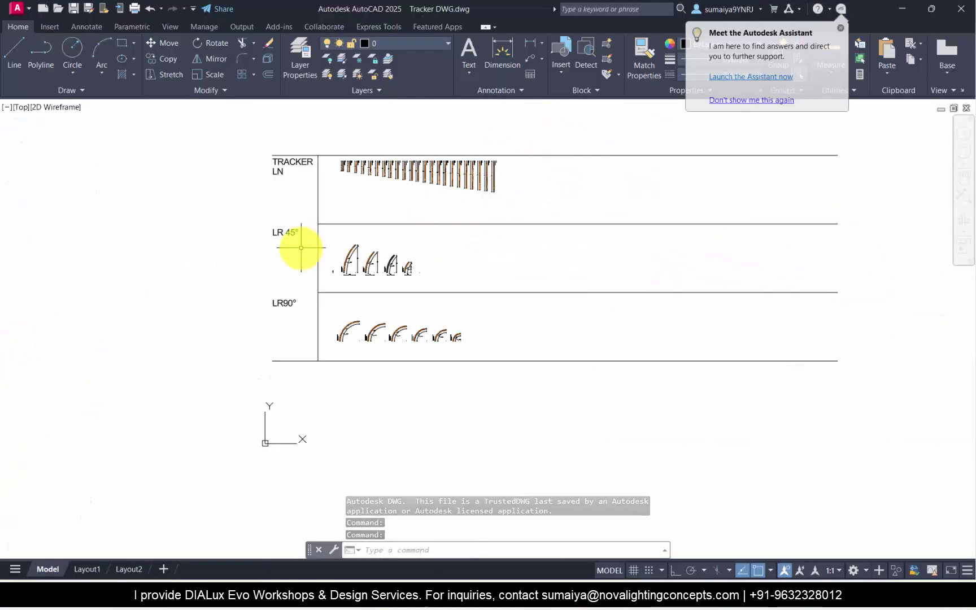
Examine the Tracker LN, LR 45° and LR90° profile blocks with their lengths, radii and dimensions in the drawing.
scroll(264, 223, up, 8)
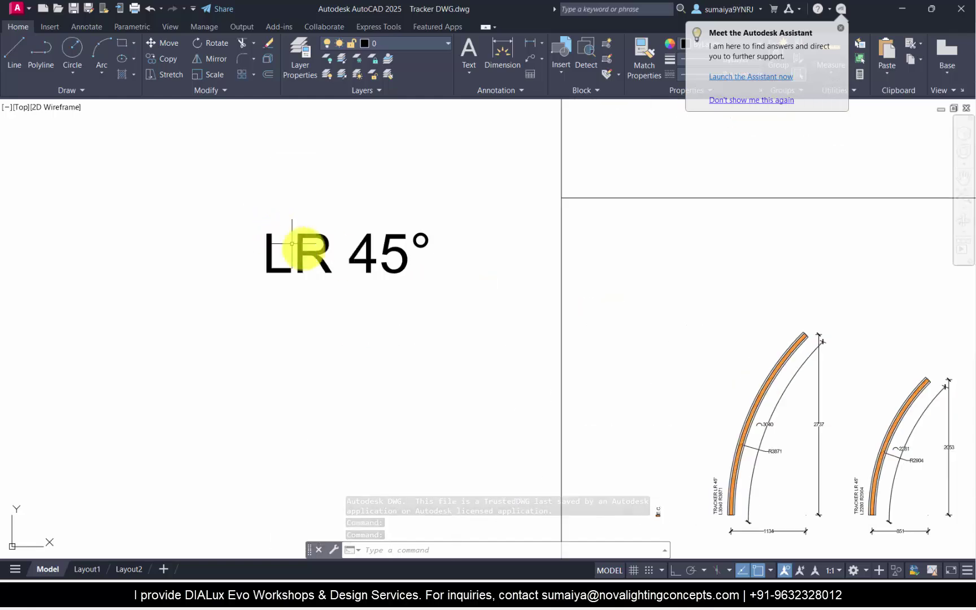
scroll(491, 320, down, 5)
scroll(473, 383, up, 5)
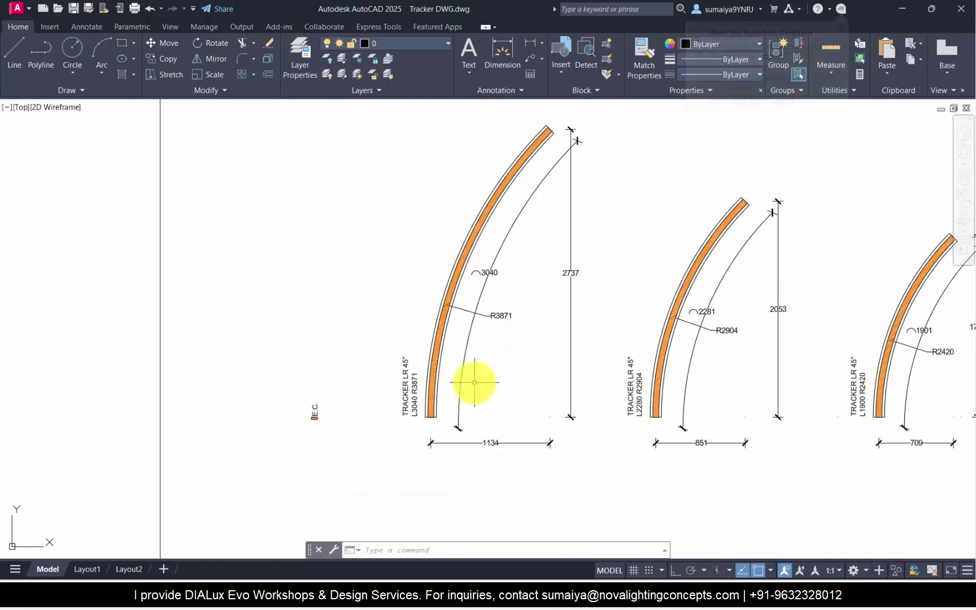
scroll(545, 388, down, 3)
scroll(545, 389, up, 4)
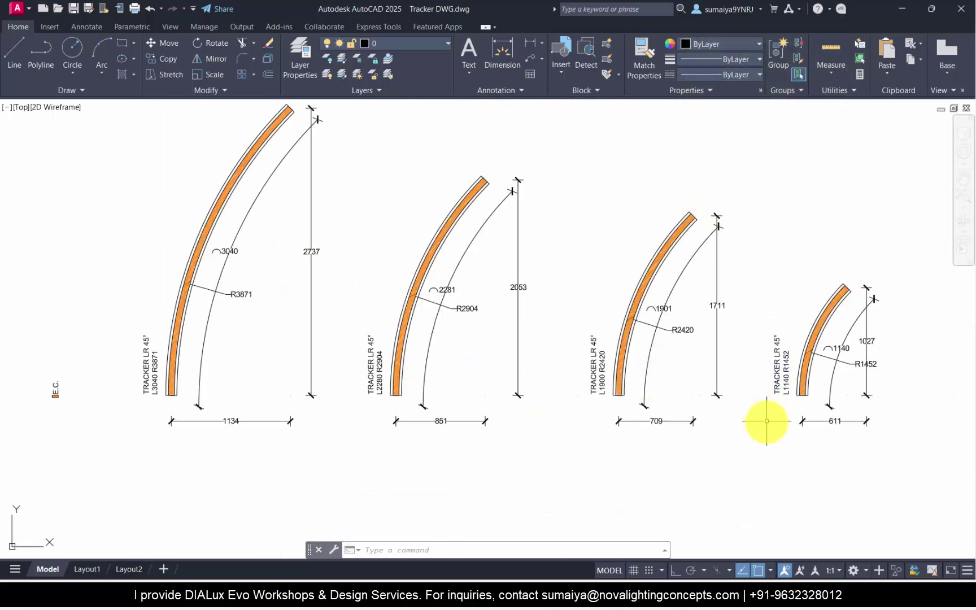
scroll(560, 420, down, 2)
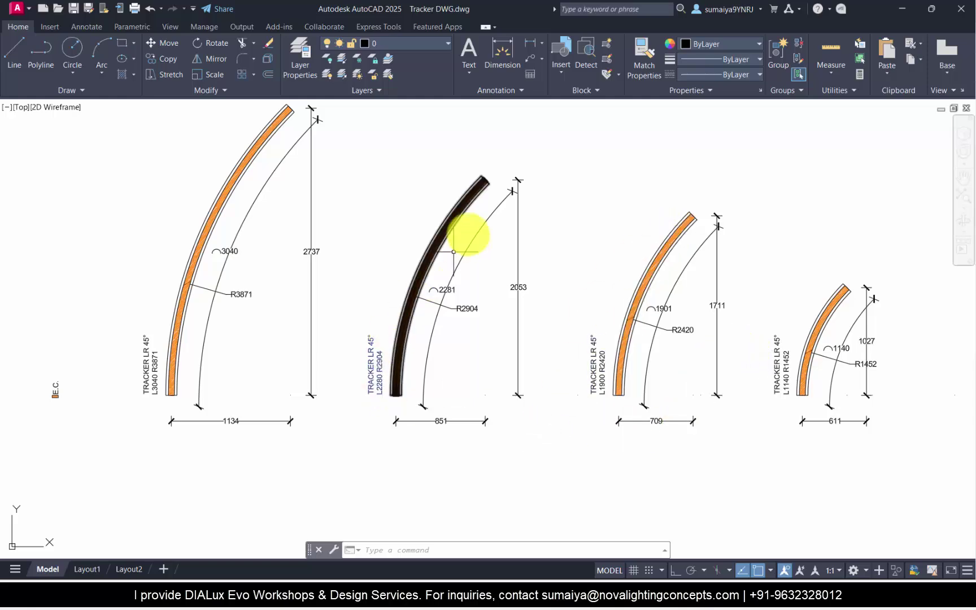
scroll(430, 266, down, 6)
scroll(279, 259, up, 4)
scroll(444, 333, up, 2)
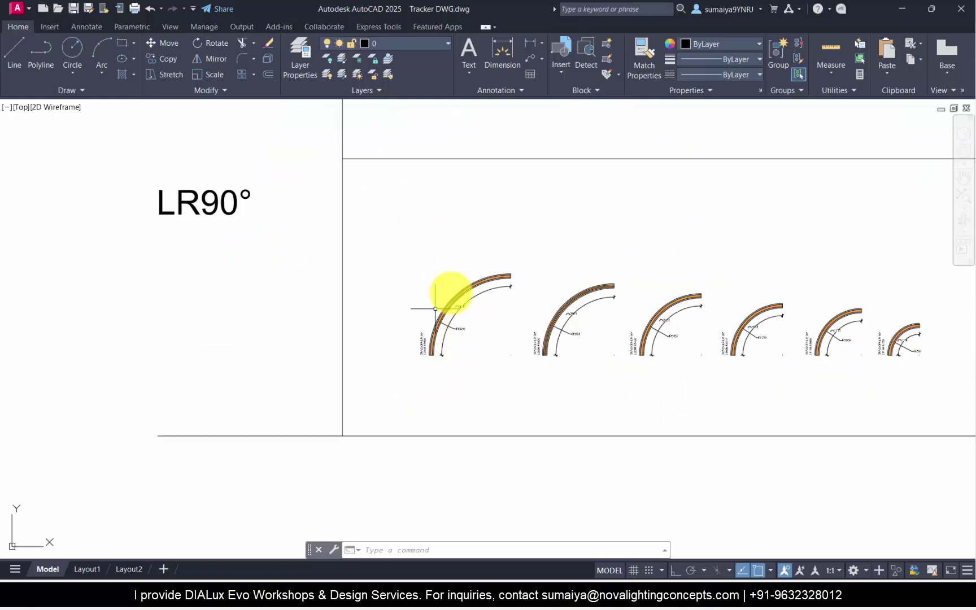
scroll(770, 368, down, 4)
scroll(521, 393, down, 4)
scroll(583, 260, up, 4)
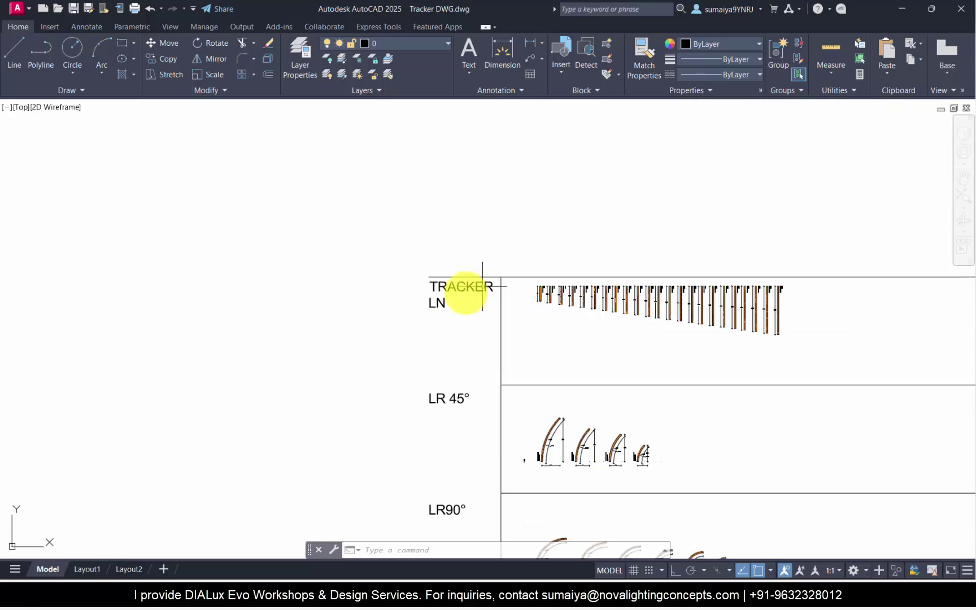
scroll(475, 292, up, 2)
scroll(544, 255, down, 3)
scroll(589, 286, up, 3)
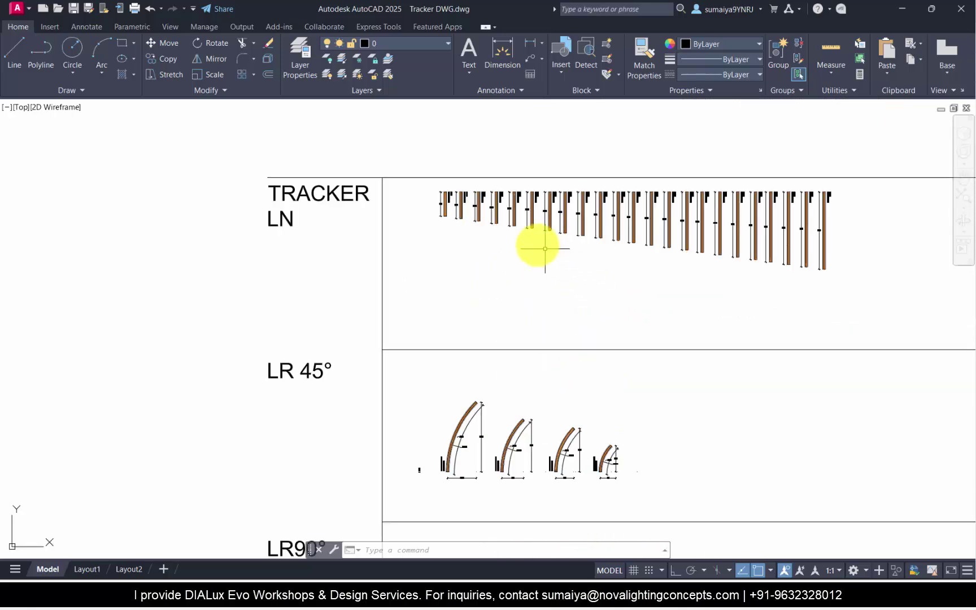
scroll(448, 247, down, 2)
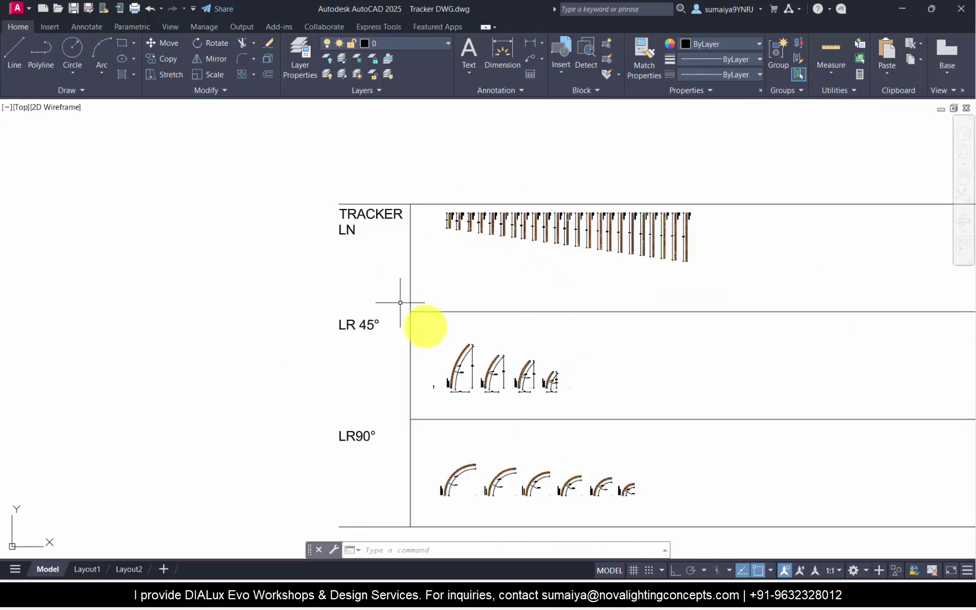
Copy the TRACKER LR 45° L3040 R3871 curved profile and paste it into the empty area beside the table.
click(451, 388)
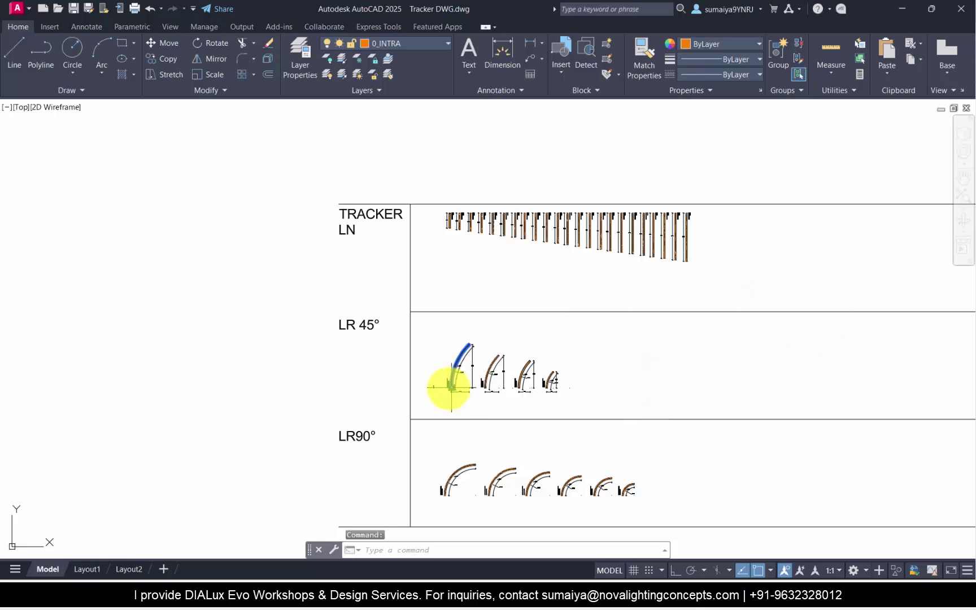
key(ctrl+c)
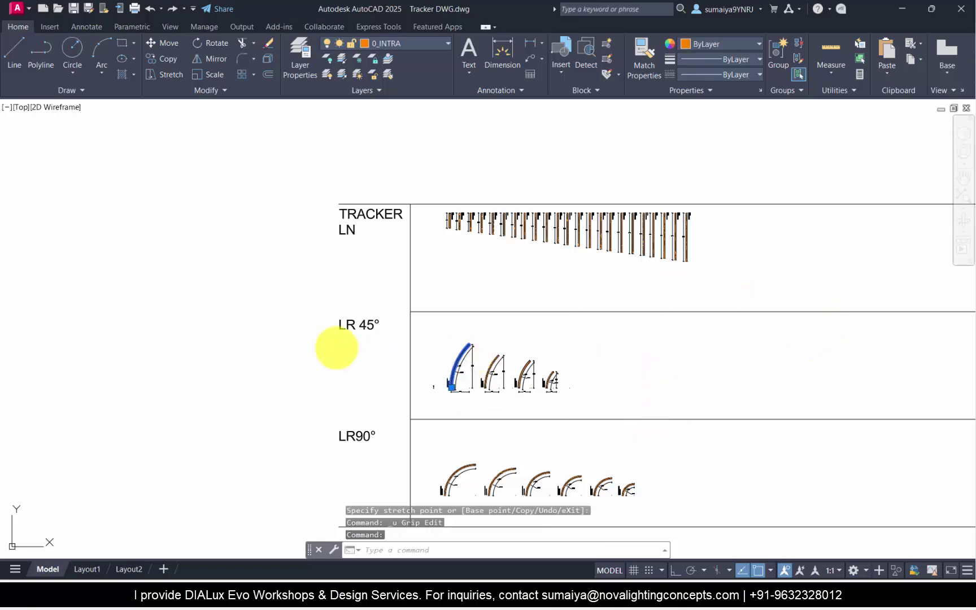
key(ctrl+v)
click(96, 292)
scroll(57, 251, up, 5)
scroll(290, 355, down, 5)
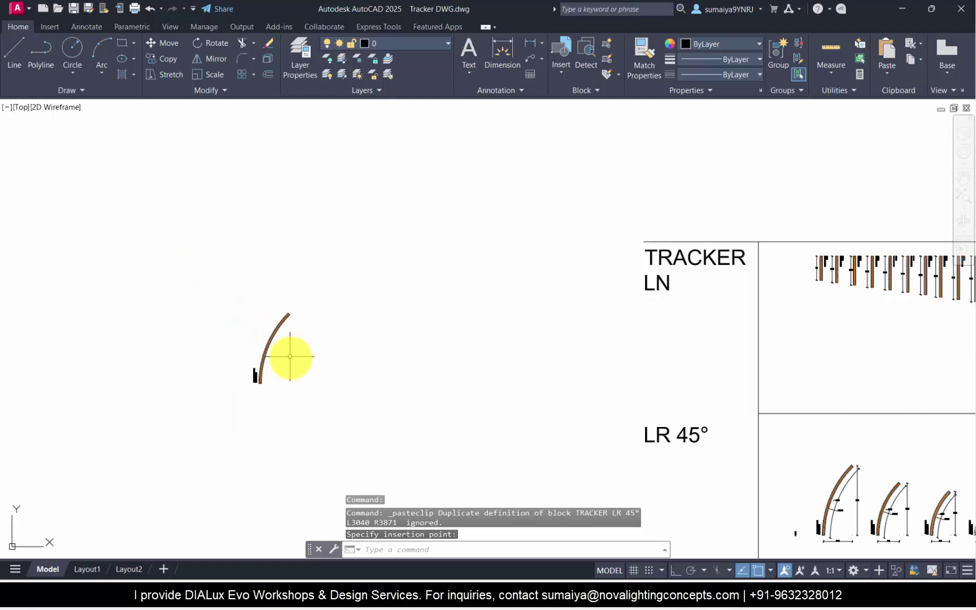
key(Escape)
Rotate the pasted TRACKER LN L2470 straight profile about its lower end by about 294°.
scroll(836, 322, up, 5)
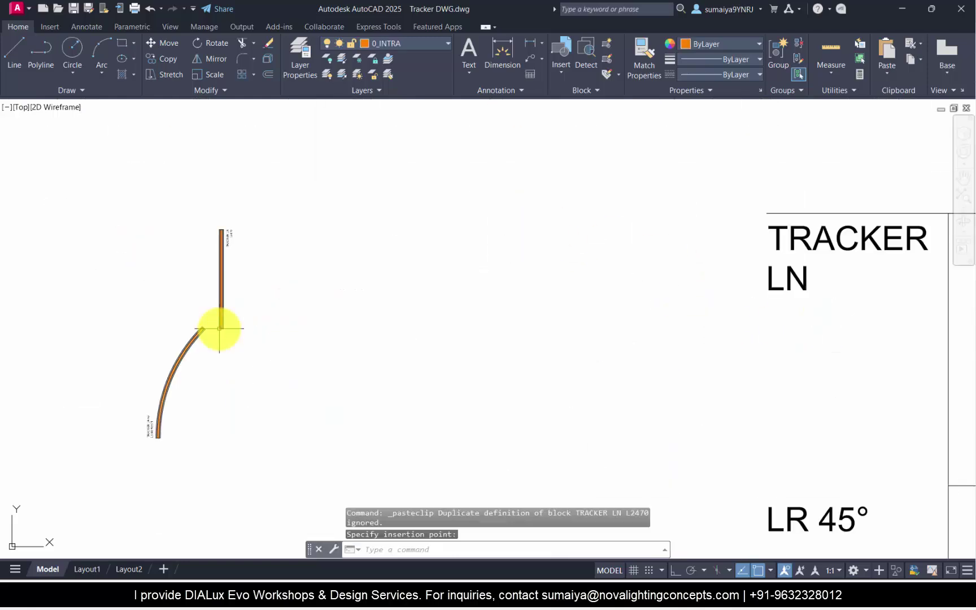
scroll(218, 327, up, 2)
click(290, 299)
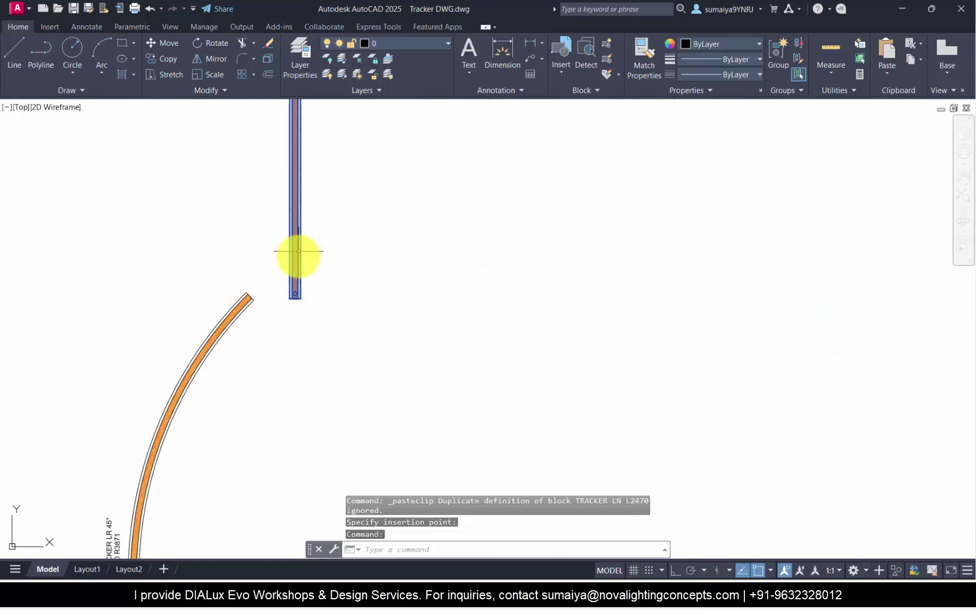
text(ro)
click(295, 298)
scroll(332, 457, down, 1)
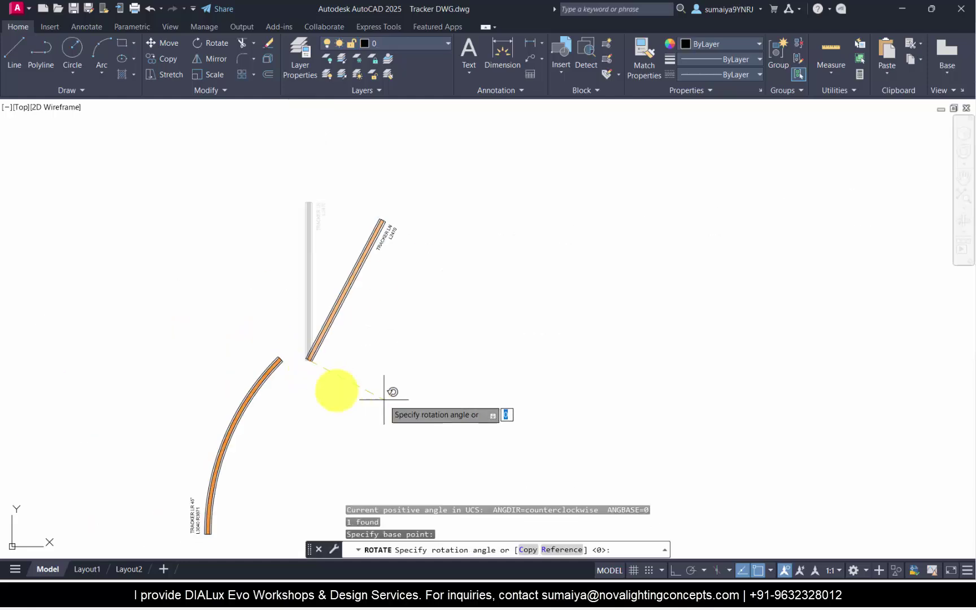
scroll(309, 373, up, 1)
click(318, 371)
Move the straight TRACKER LN L2470 profile so its lower end meets the upper end of the curved profile.
click(314, 354)
click(306, 360)
text(m)
key(space)
scroll(307, 357, up, 3)
click(316, 336)
click(131, 331)
scroll(255, 317, down, 2)
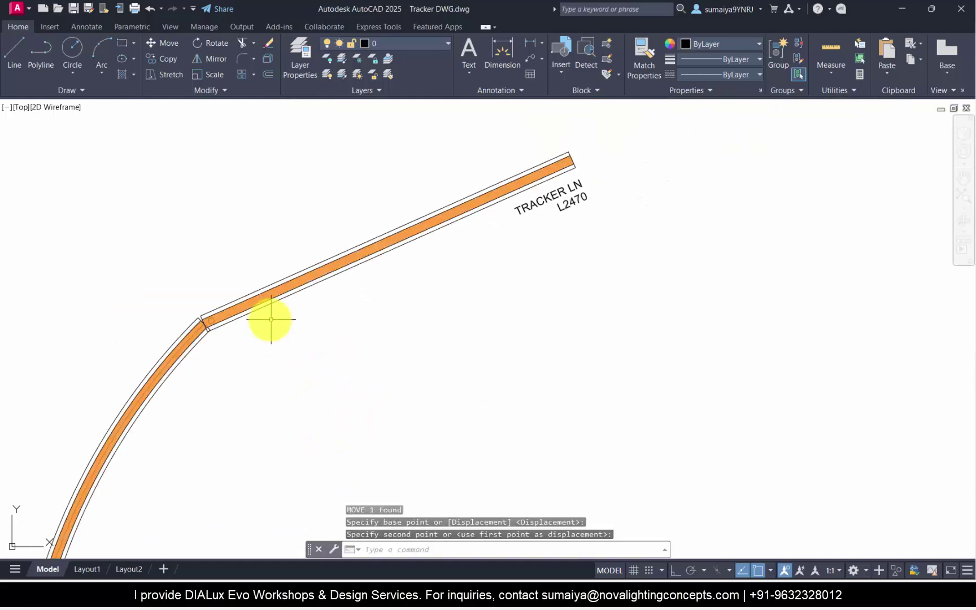
Rotate the straight profile about the joint so it continues in line with the end of the curved profile.
click(250, 303)
scroll(251, 303, up, 2)
text(ro)
click(134, 355)
click(393, 260)
scroll(377, 325, down, 6)
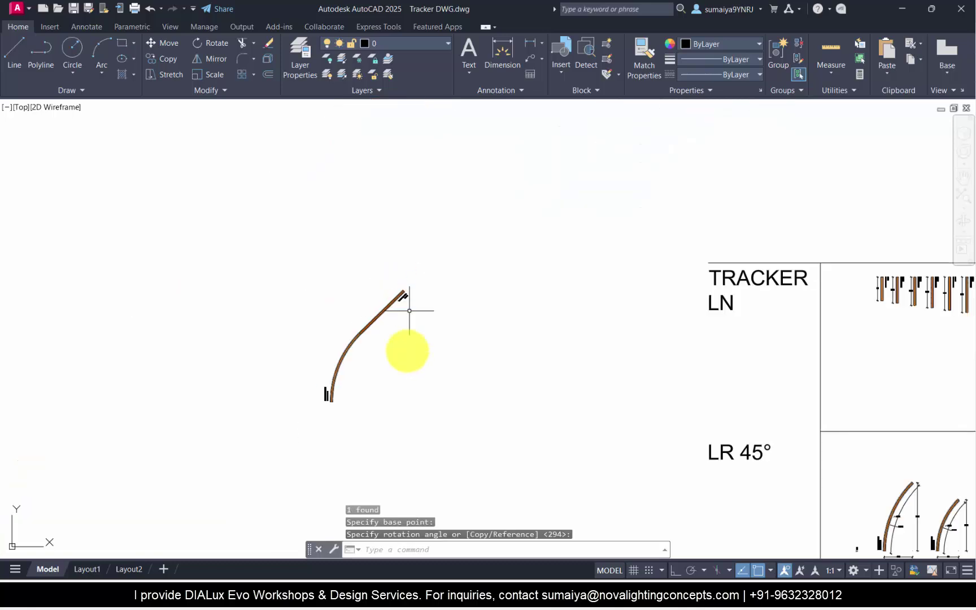
Copy the TRACKER LR 90° L3040 R1936 curved profile and paste it near the upper end of the straight TRACKER LN L2470 profile.
scroll(358, 400, up, 1)
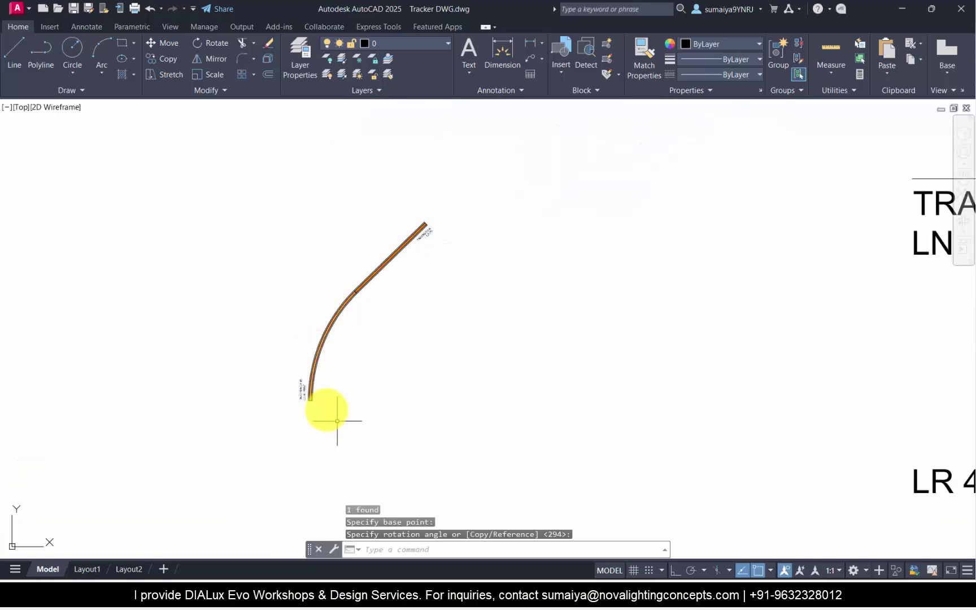
scroll(341, 242, down, 4)
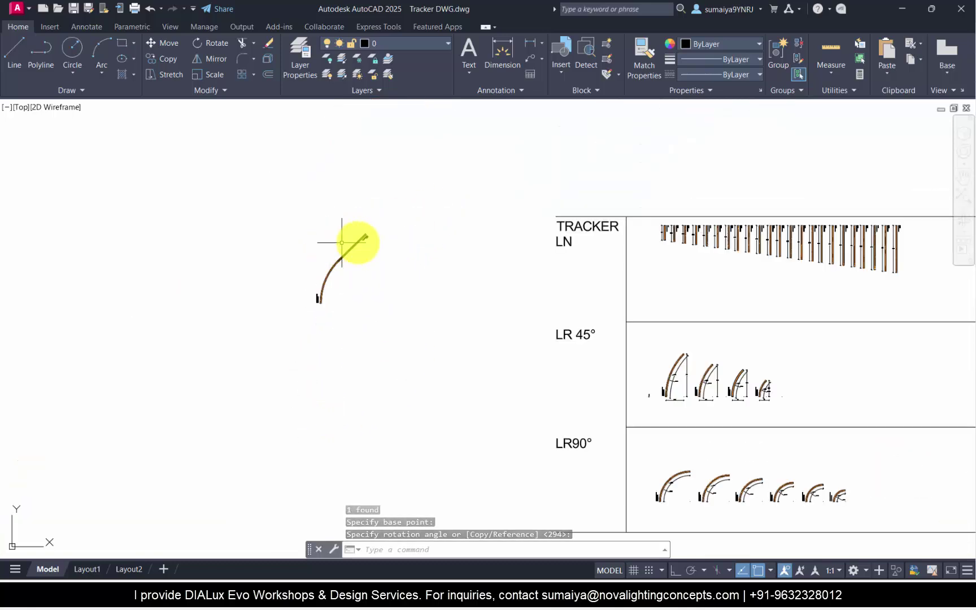
click(673, 477)
key(ctrl+c)
key(ctrl+v)
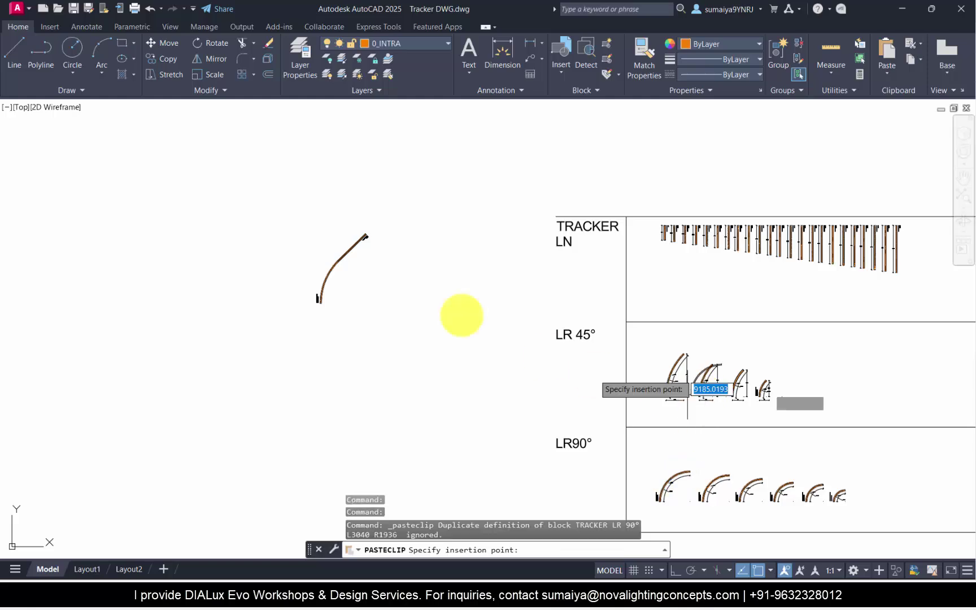
scroll(376, 227, up, 8)
scroll(398, 269, down, 4)
scroll(401, 254, up, 4)
click(398, 257)
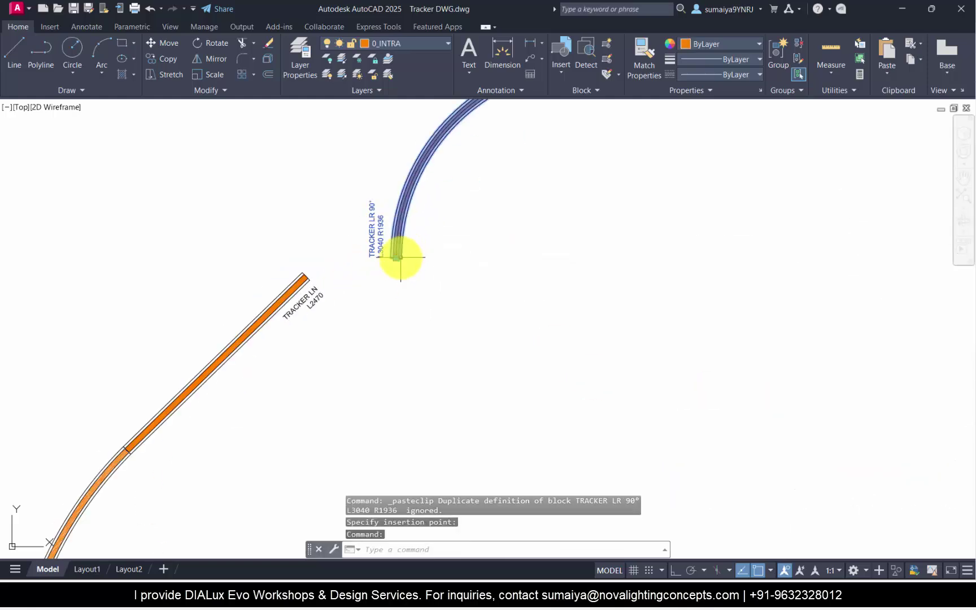
Move the LR 90° profile's lower end onto the straight profile's upper end and rotate it about that joint to continue in line.
click(398, 257)
scroll(311, 274, up, 6)
click(289, 292)
text(ro)
key(Return)
click(290, 293)
scroll(421, 435, down, 10)
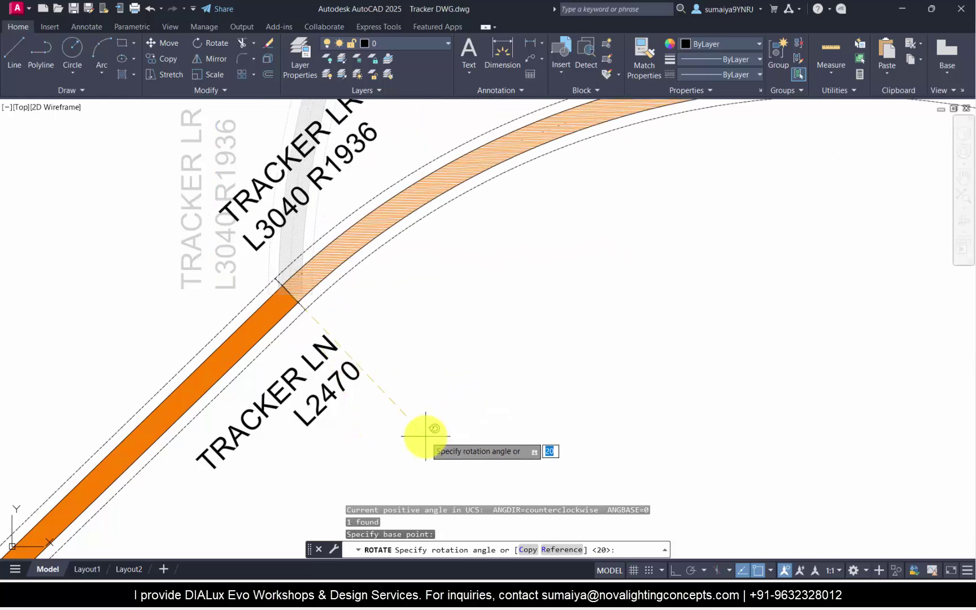
click(534, 236)
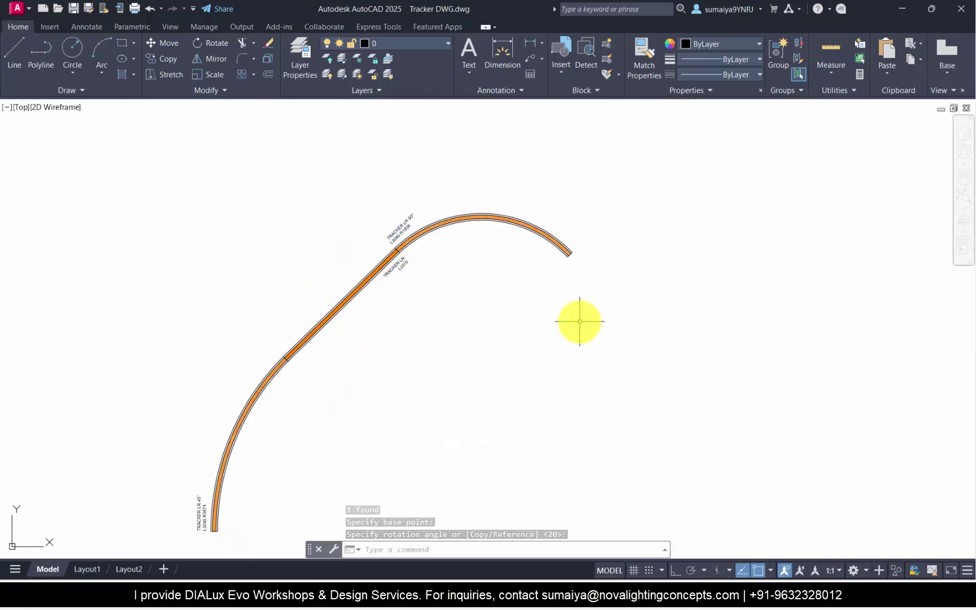
Select the LR 45°, LN L2470 and LR 90° profiles in turn to check the composed run, then clear the selection.
click(258, 396)
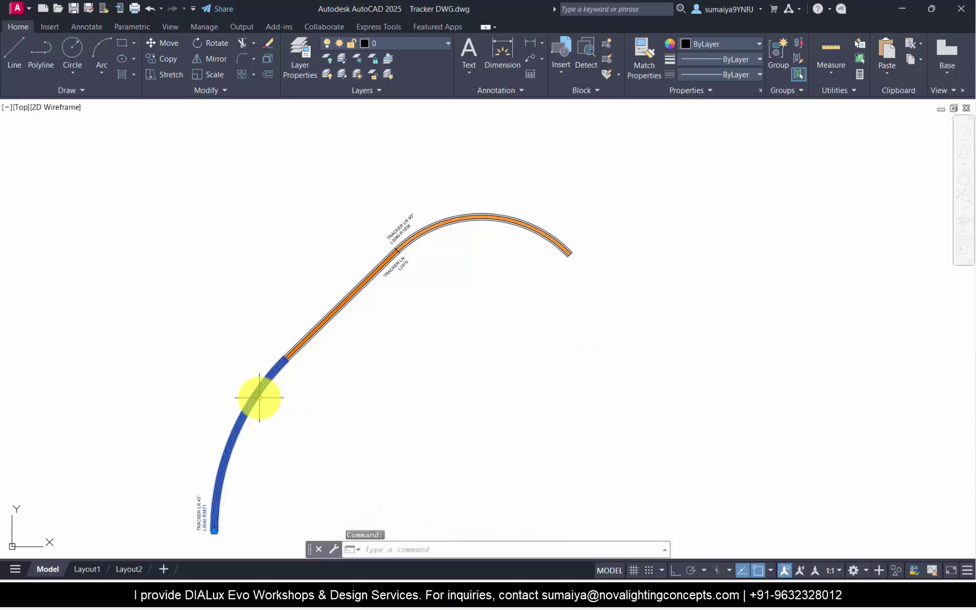
click(309, 339)
click(427, 248)
key(Escape)
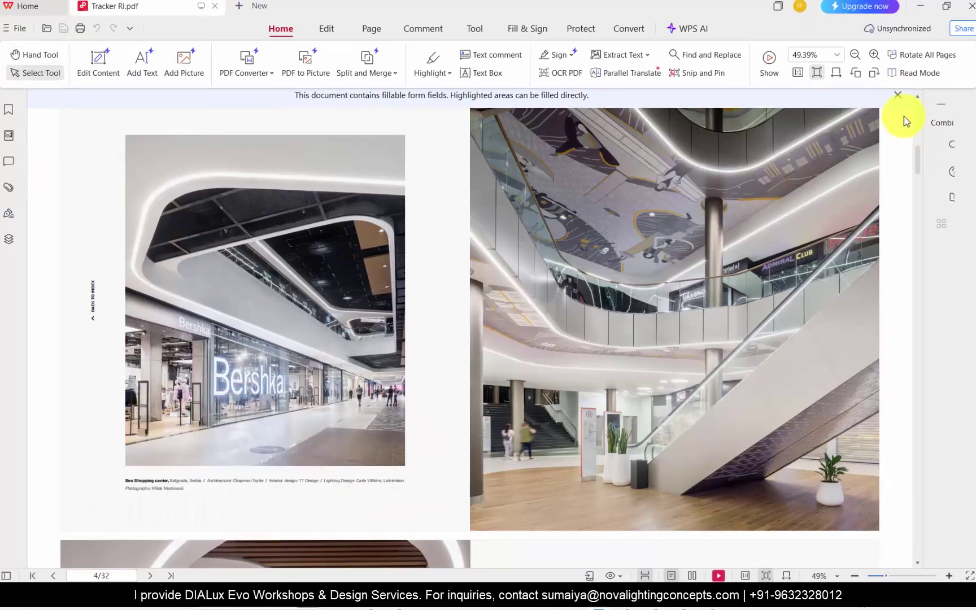
Examine the curved linear-light installations in the mall, meeting-room and office project photos of Tracker RI.pdf.
click(899, 115)
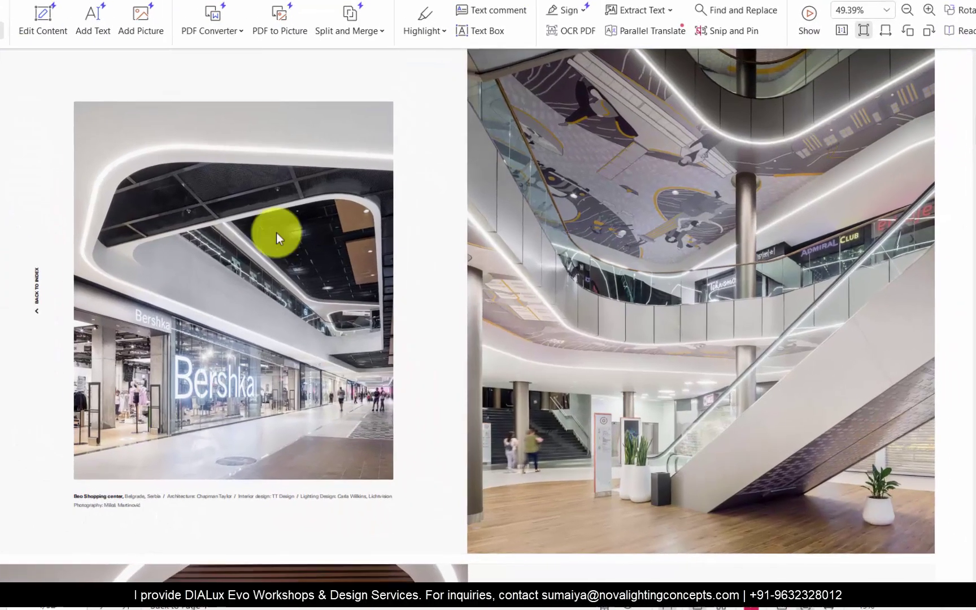
ctrl+scroll(21, 223, up, 2)
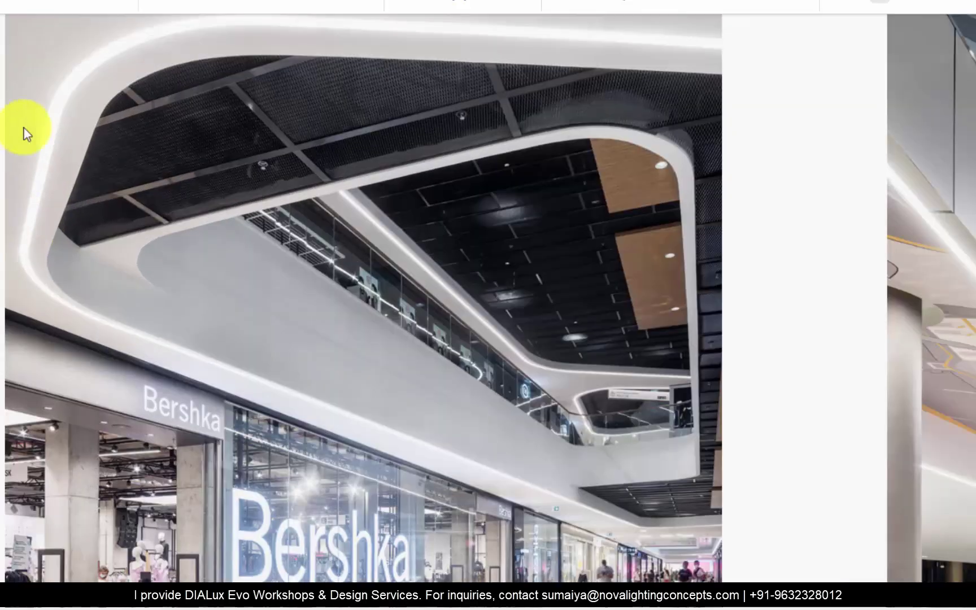
ctrl+scroll(475, 393, down, 1)
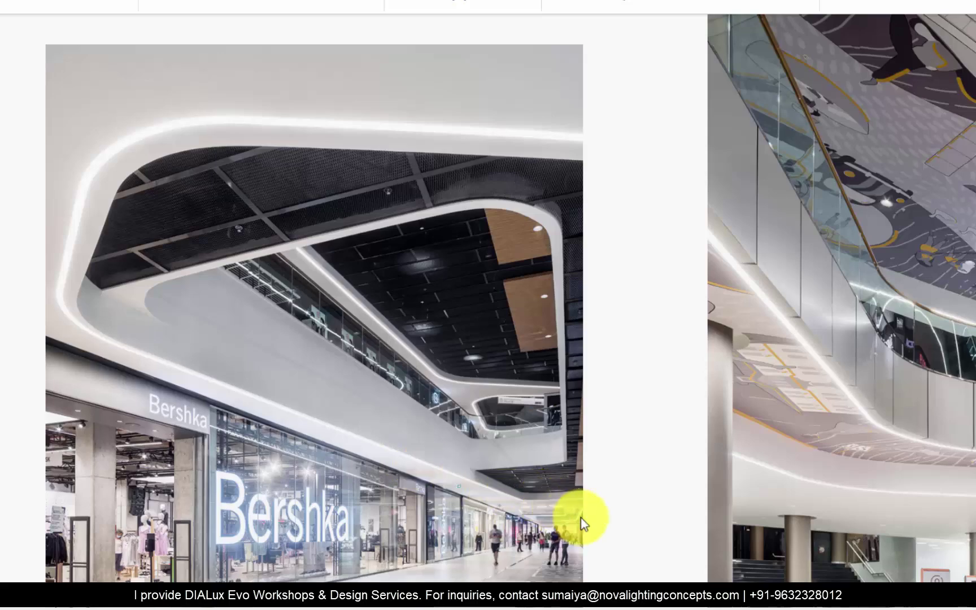
ctrl+scroll(299, 288, down, 3)
ctrl+scroll(153, 303, up, 2)
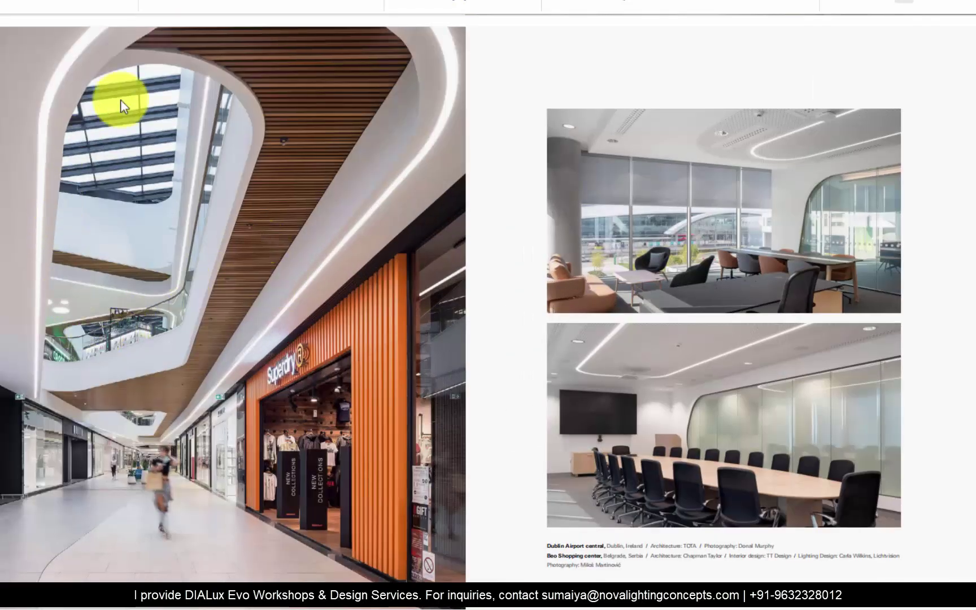
ctrl+scroll(819, 419, up, 2)
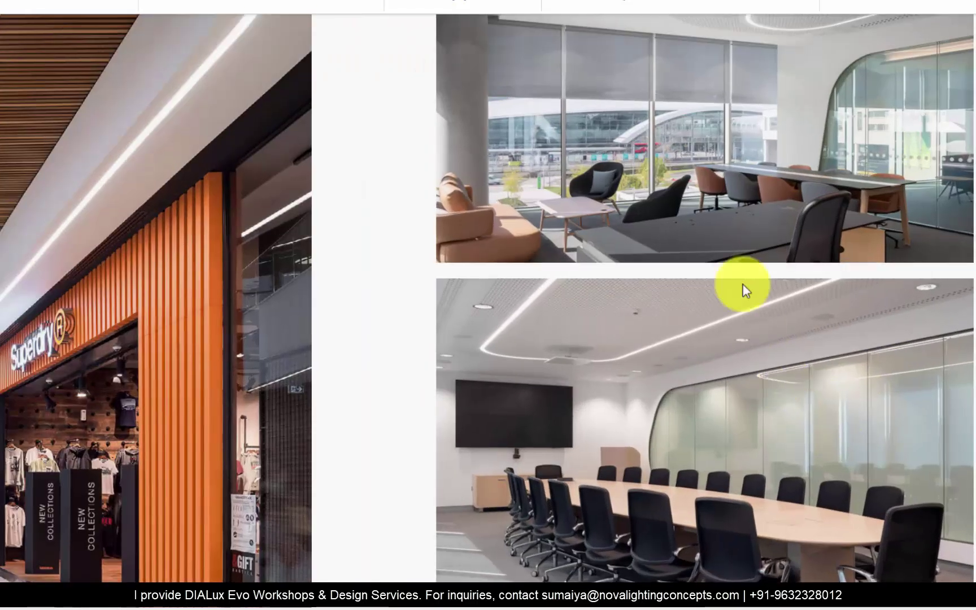
ctrl+scroll(743, 290, down, 3)
ctrl+scroll(413, 348, up, 1)
ctrl+scroll(416, 494, up, 2)
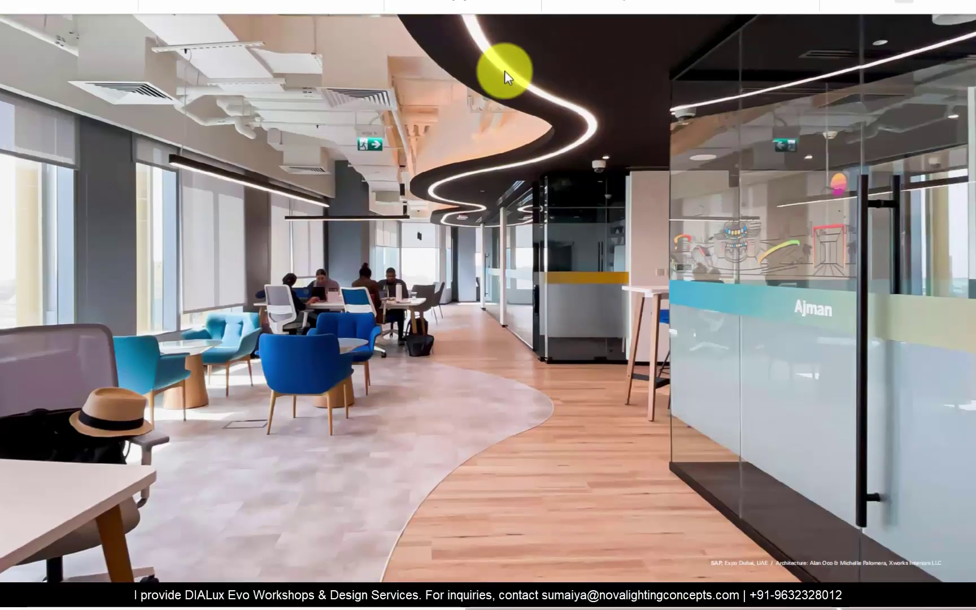
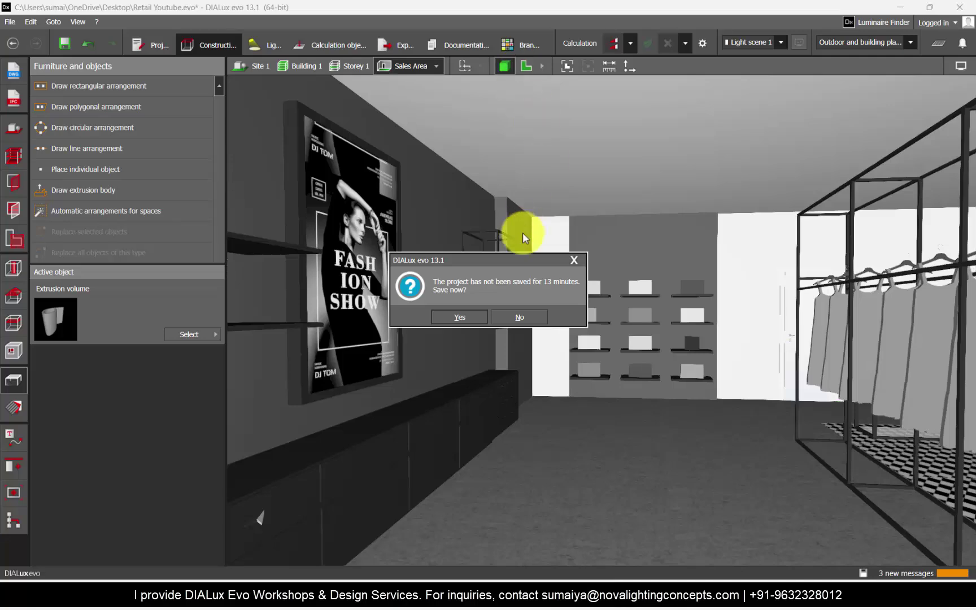
Decline saving the DIALux project and compare the composed AutoCAD profile run and profile table with the DIALux Sales Area plan.
click(522, 317)
click(710, 606)
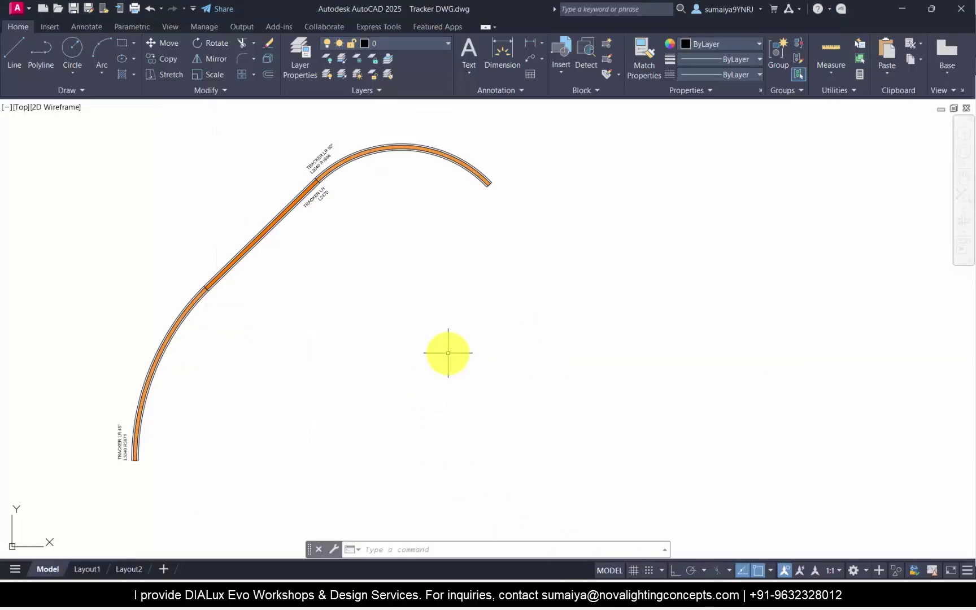
scroll(337, 282, down, 5)
scroll(452, 373, up, 2)
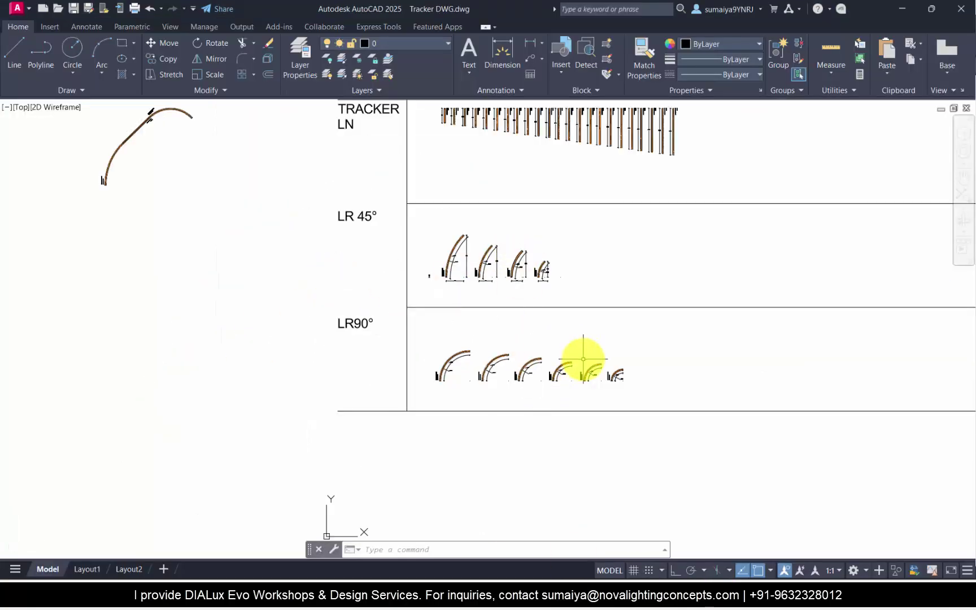
scroll(94, 119, up, 4)
scroll(356, 312, down, 2)
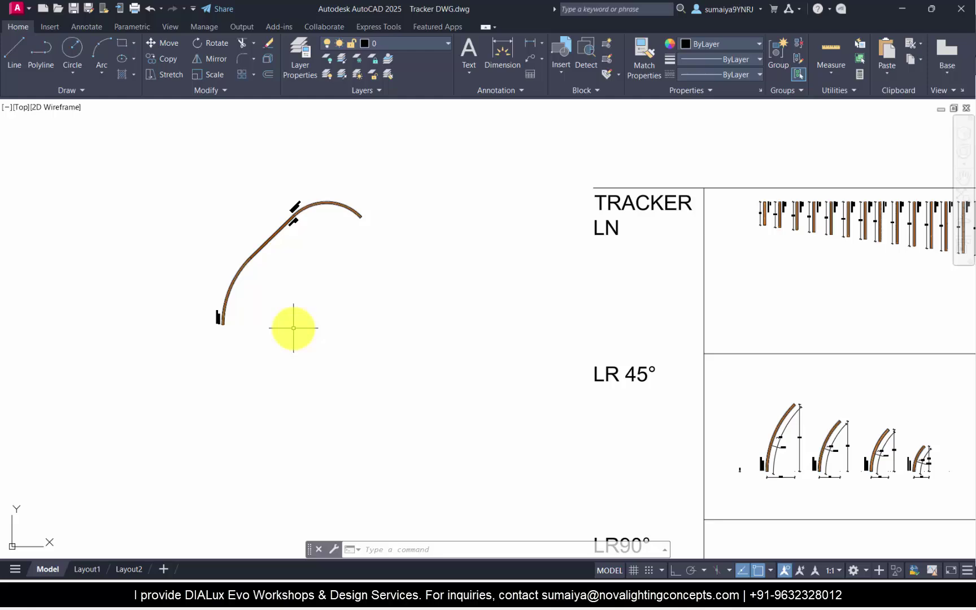
click(621, 602)
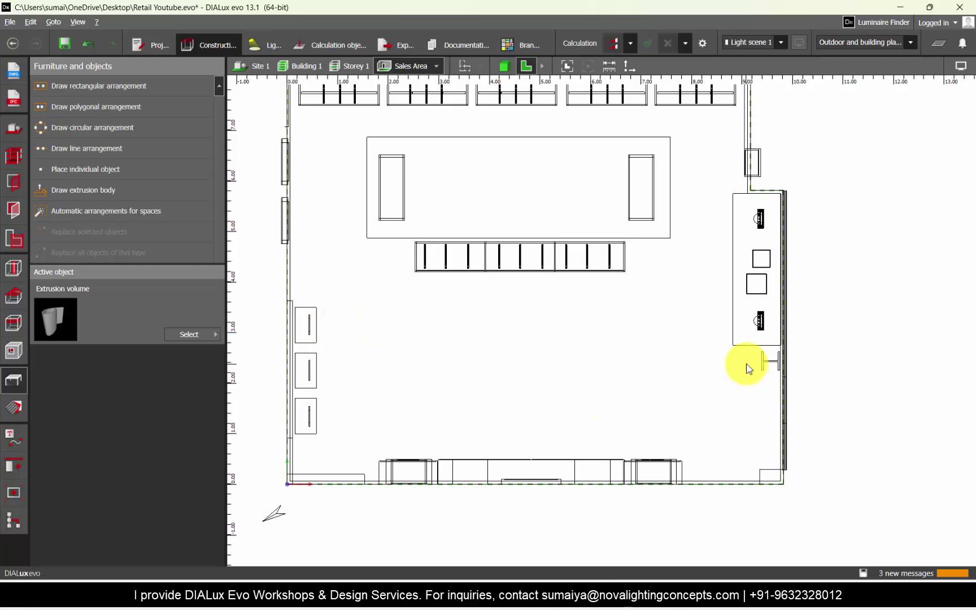
key(alt+Tab)
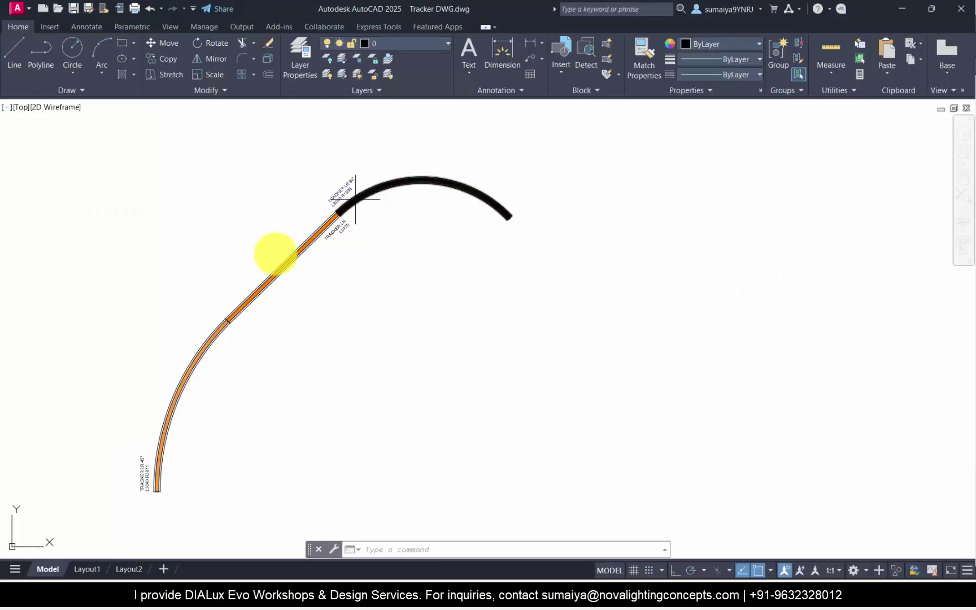
scroll(354, 250, down, 6)
scroll(355, 249, up, 2)
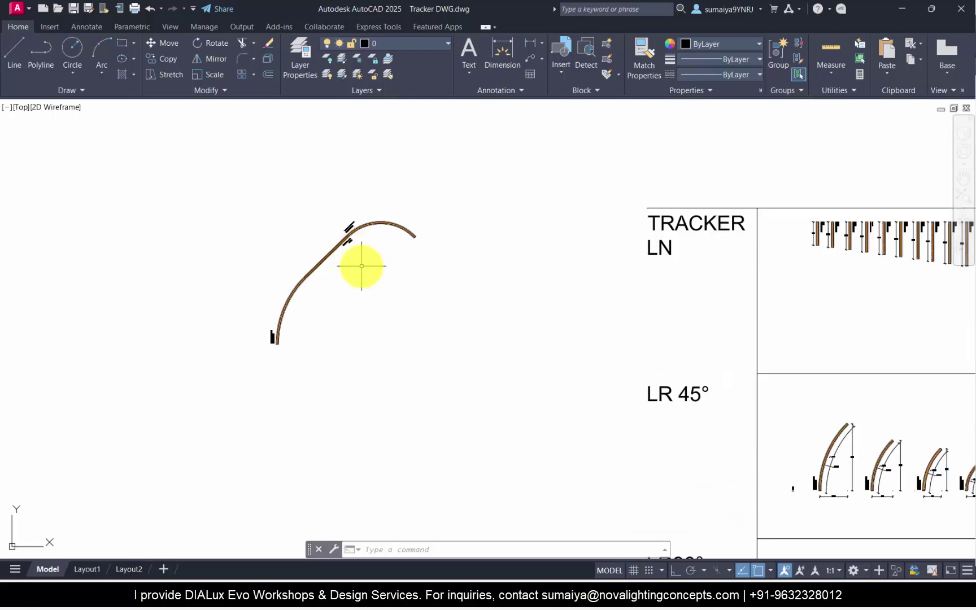
Switch to DIALux evo and begin a curving reference line in the Sales Area, drawing its first wave beside the three wall-side displays.
key(alt+Tab)
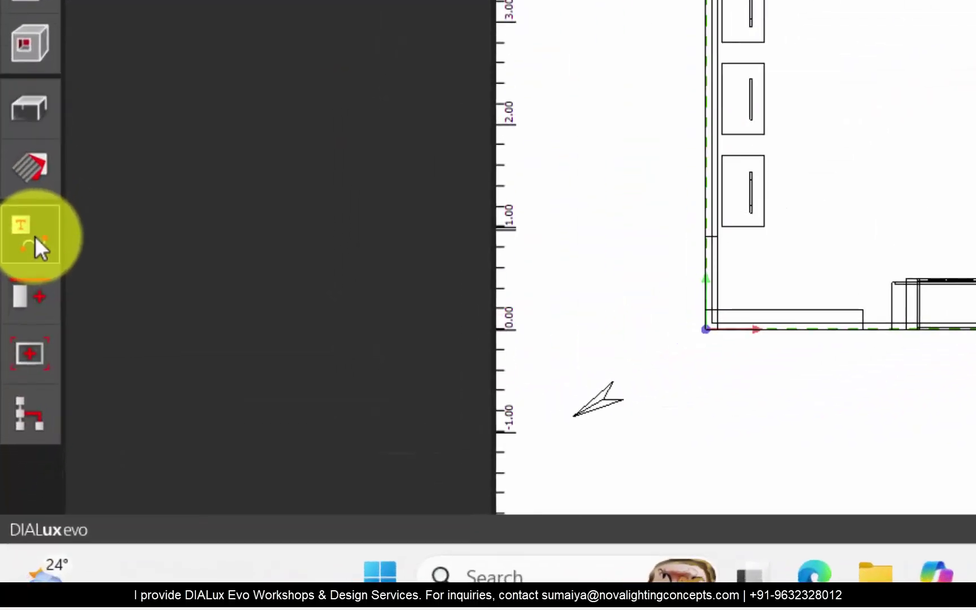
click(34, 246)
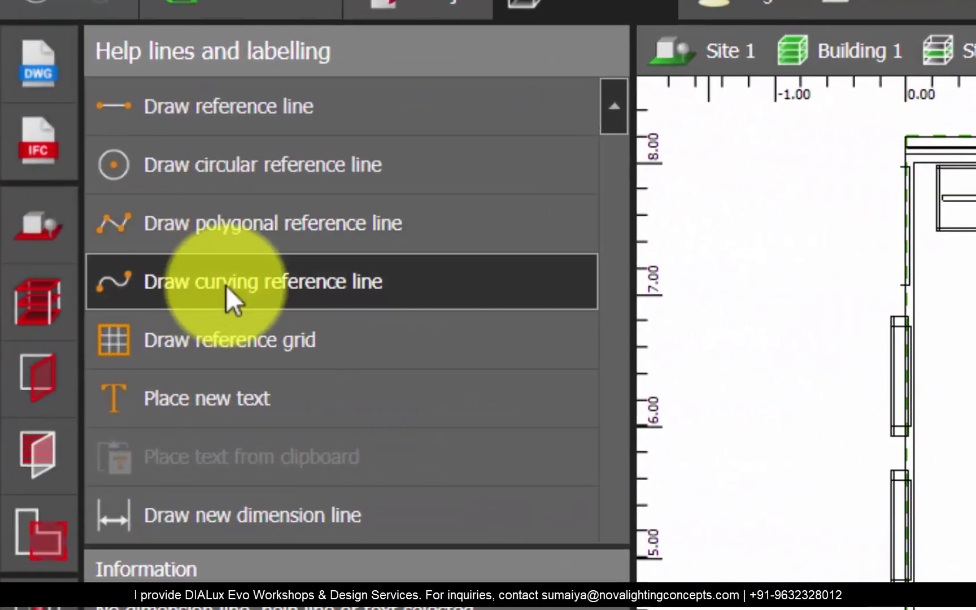
click(167, 213)
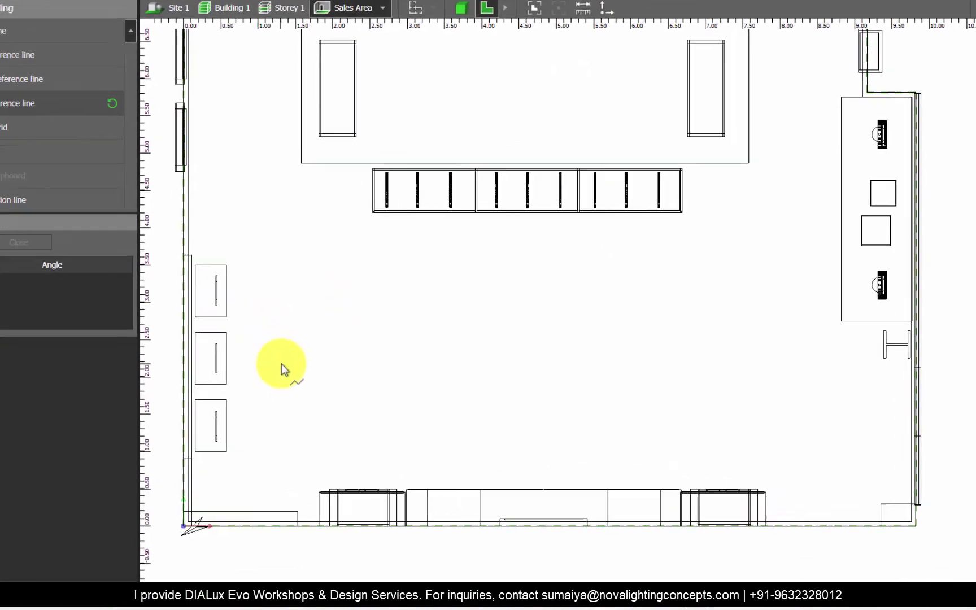
scroll(197, 336, up, 2)
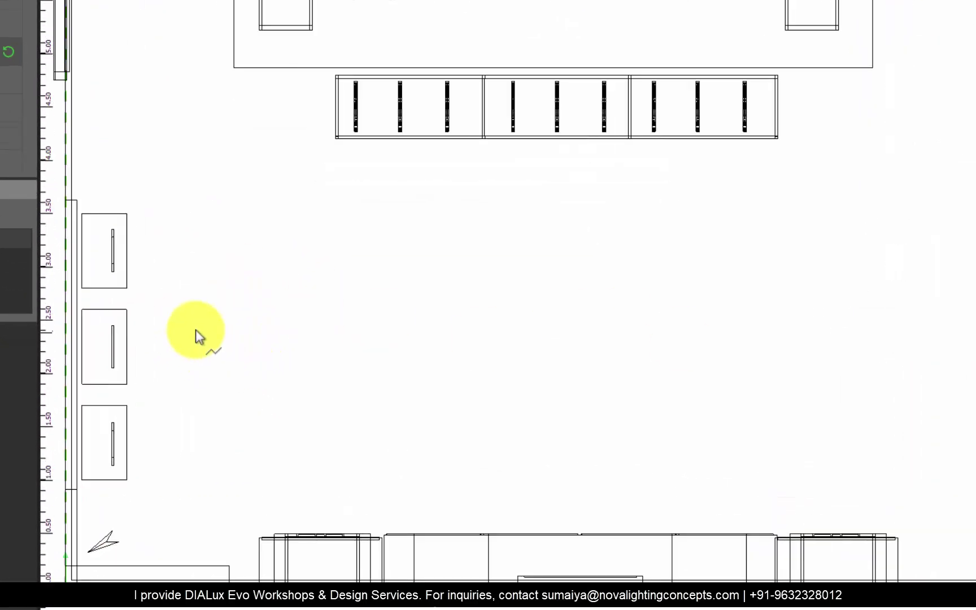
click(192, 337)
click(266, 252)
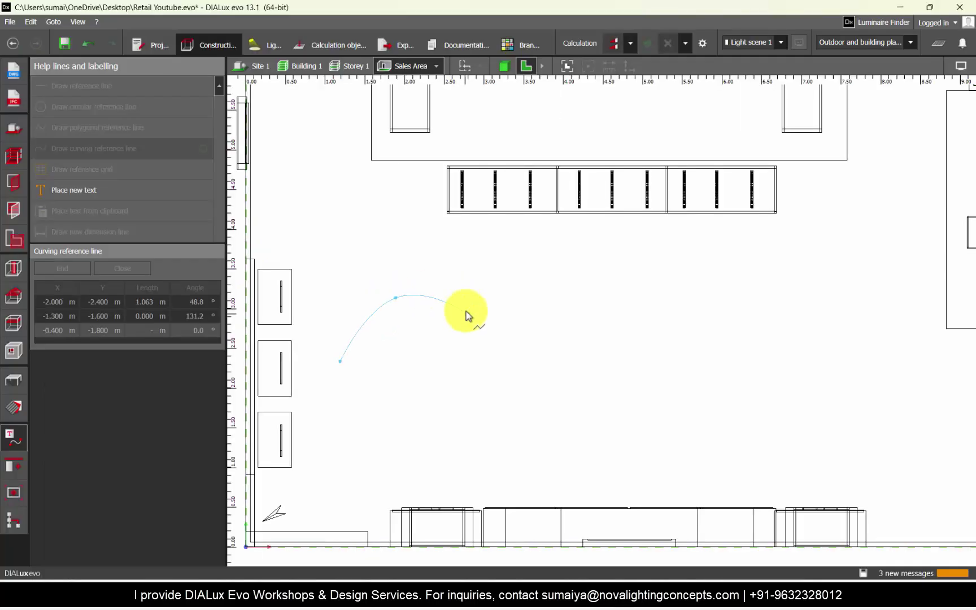
click(465, 314)
click(498, 352)
click(538, 384)
click(617, 384)
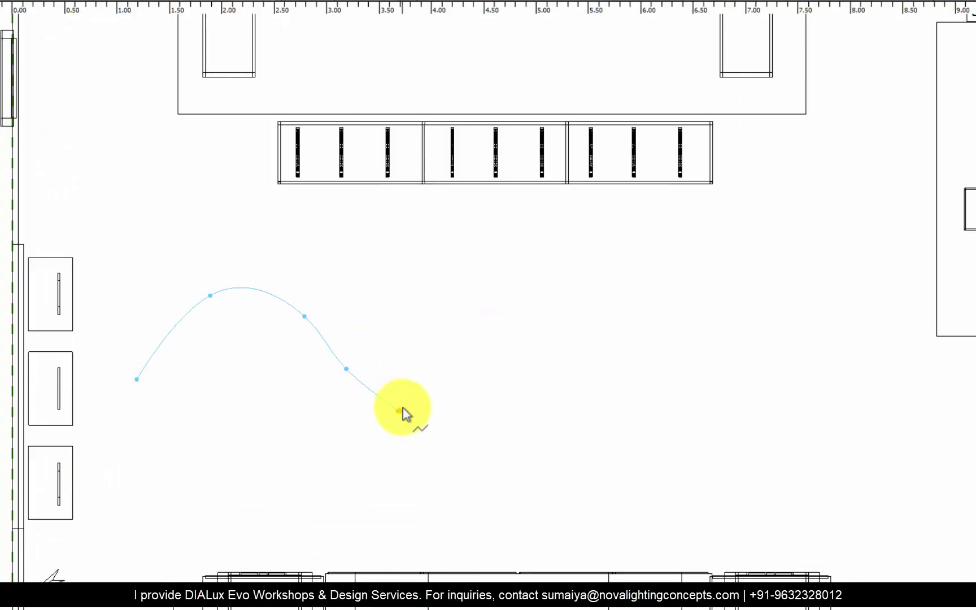
Continue the curving reference line through a closed loop below the central clothes racks and back across itself.
click(556, 359)
click(545, 295)
click(483, 274)
click(462, 337)
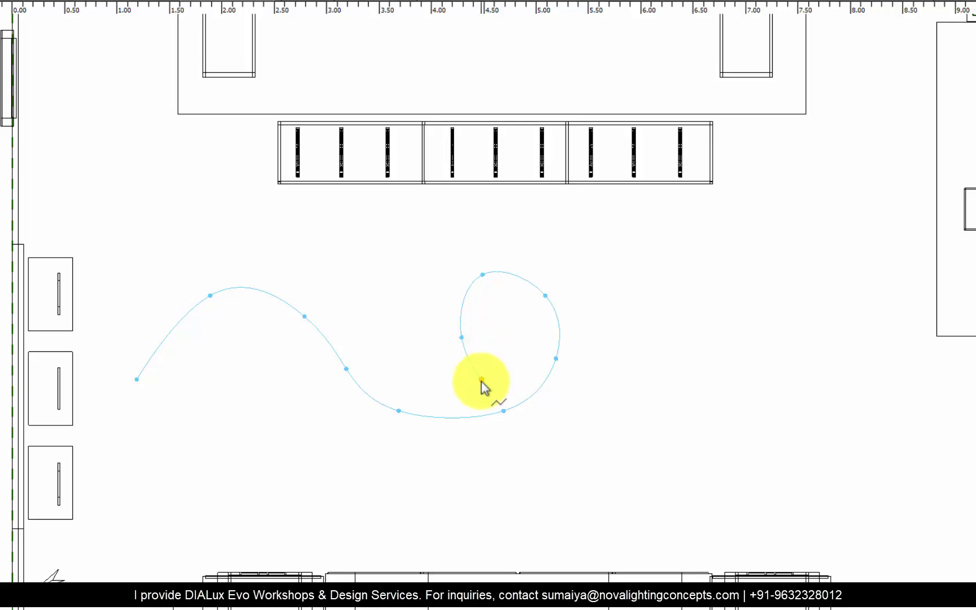
click(493, 390)
click(588, 390)
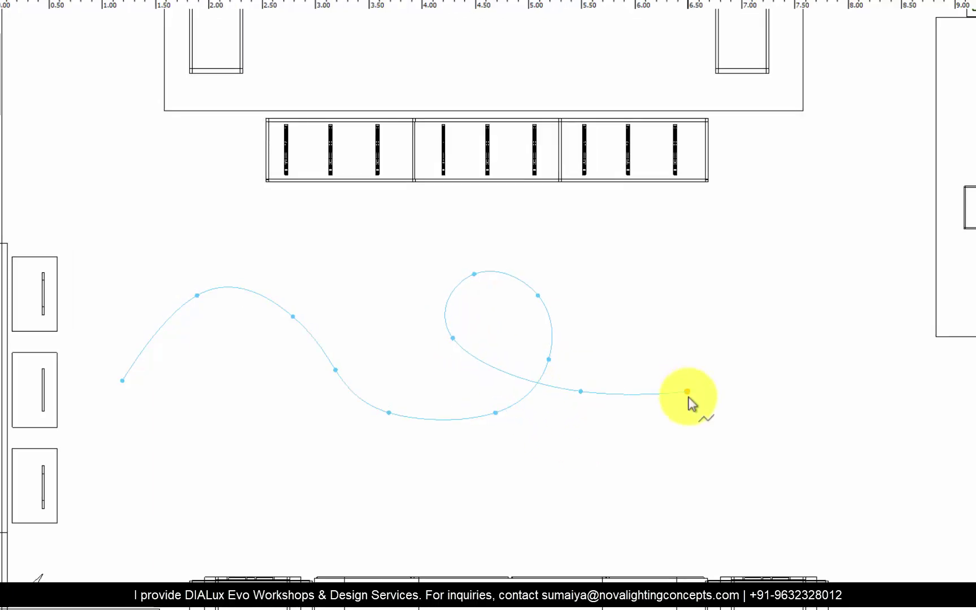
Extend the curving reference line towards the counter side with a second, downward loop, removing the last misplaced point.
click(687, 392)
click(773, 402)
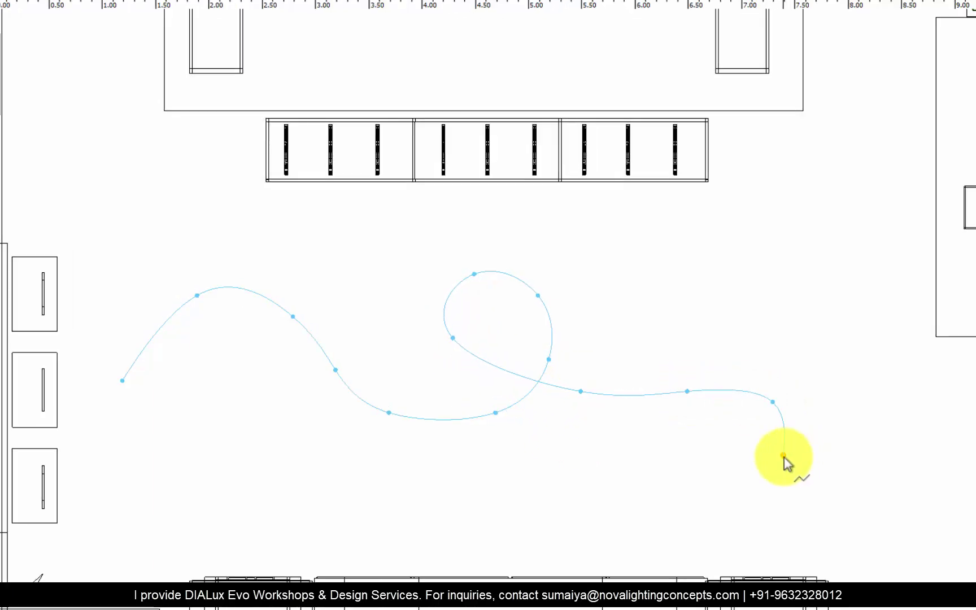
click(730, 476)
click(676, 445)
click(676, 371)
click(718, 339)
double_click(740, 328)
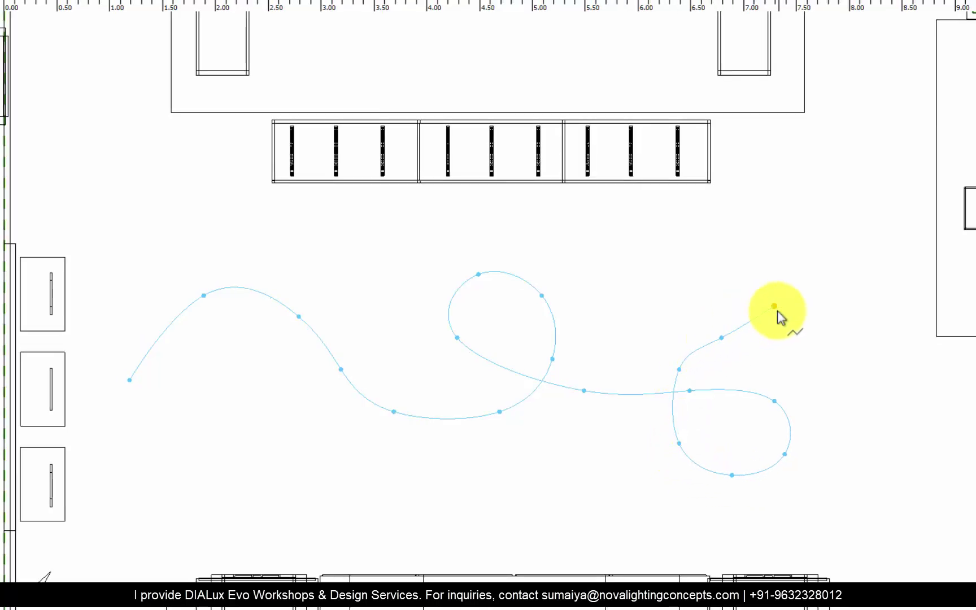
key(BackSpace)
Carry the curving reference line over a final arch towards the cash counter and end it as an open curve.
click(732, 307)
click(817, 339)
click(880, 392)
middle_drag(928, 418, 874, 397)
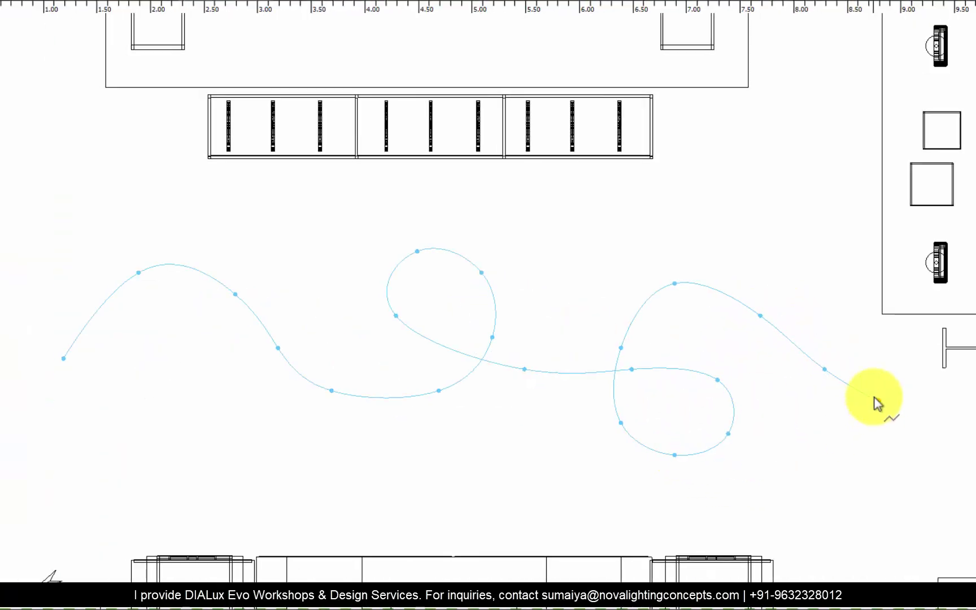
right_click(876, 402)
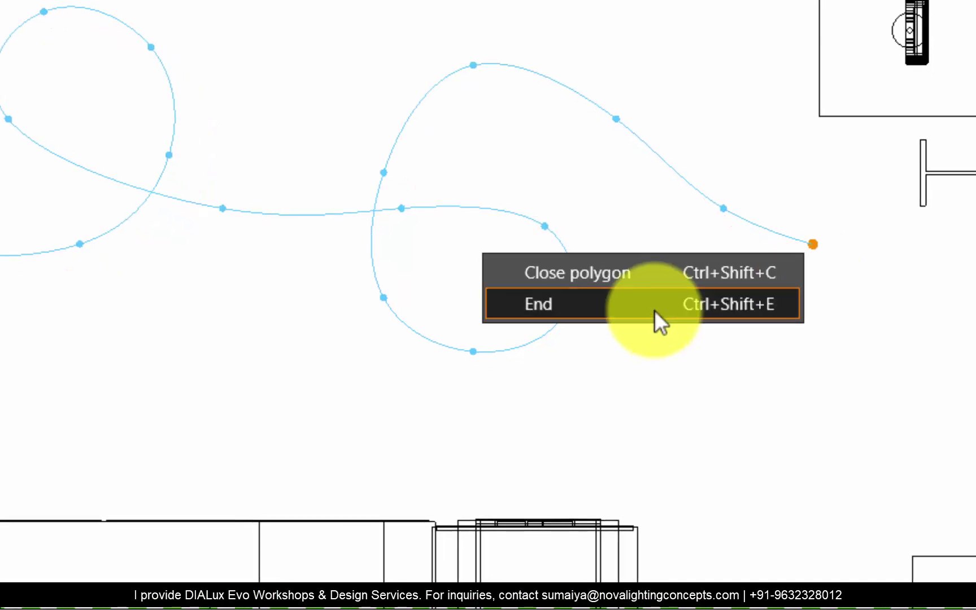
click(654, 309)
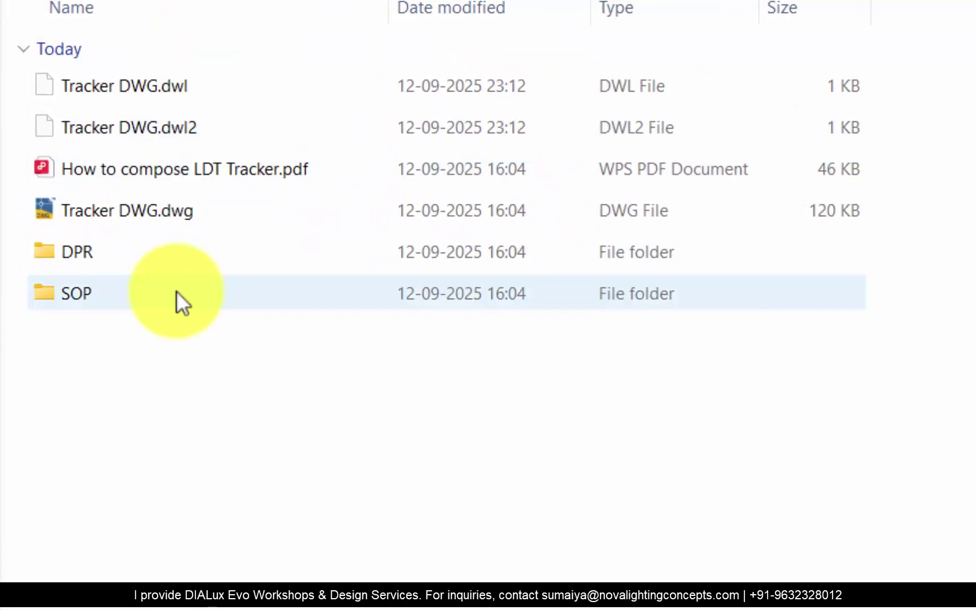
Open the DPR folder of Tracker RI IES files and locate Tracker RI LN DPR L95 mm 1x830 High white.ies.
double_click(150, 260)
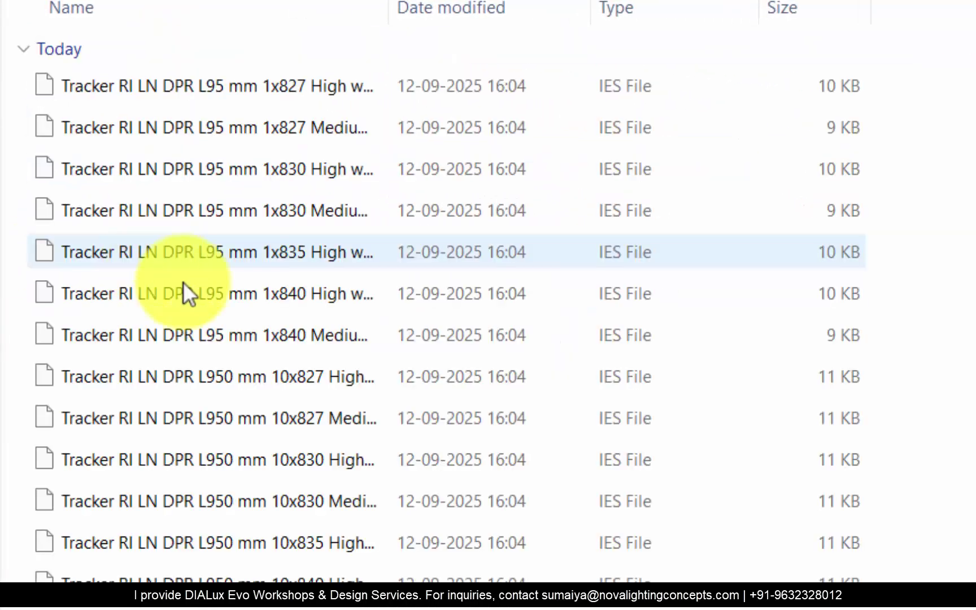
drag(392, 13, 612, 60)
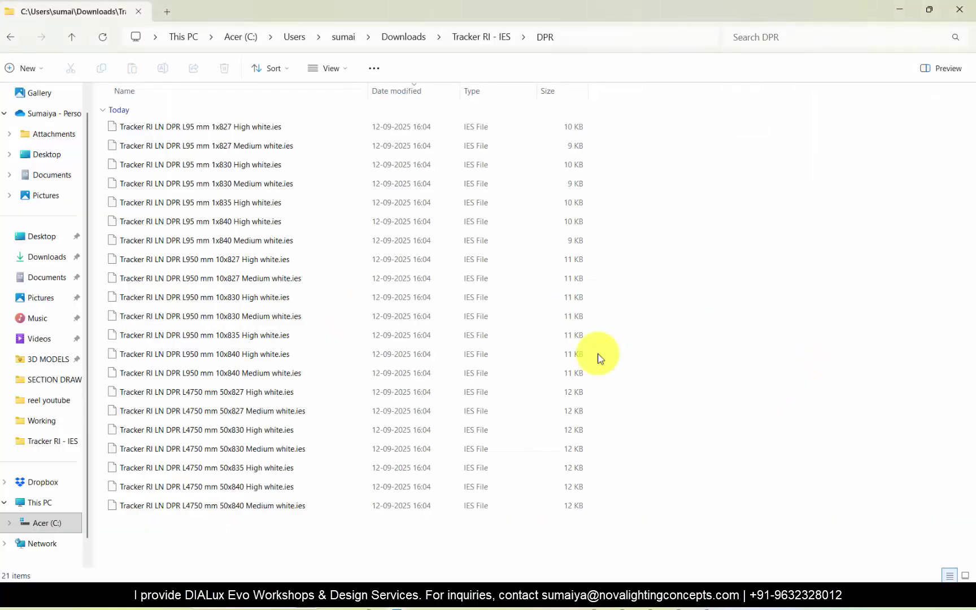
click(246, 129)
click(202, 166)
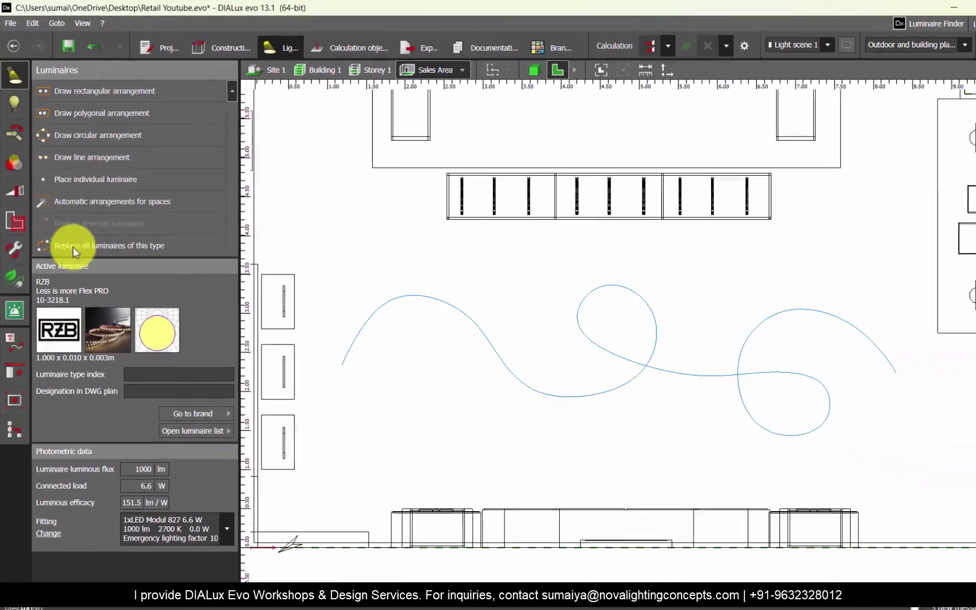
Switch to DIALux evo, import the L95 mm 1x830 High white IES file with 0.001 m housing height, and place one luminaire below the curve's start.
click(203, 415)
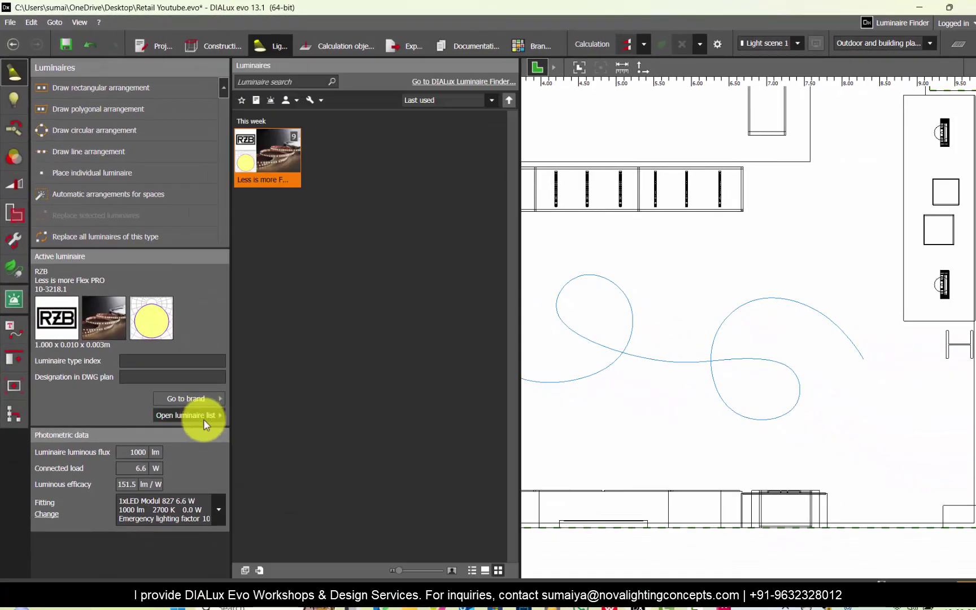
click(259, 572)
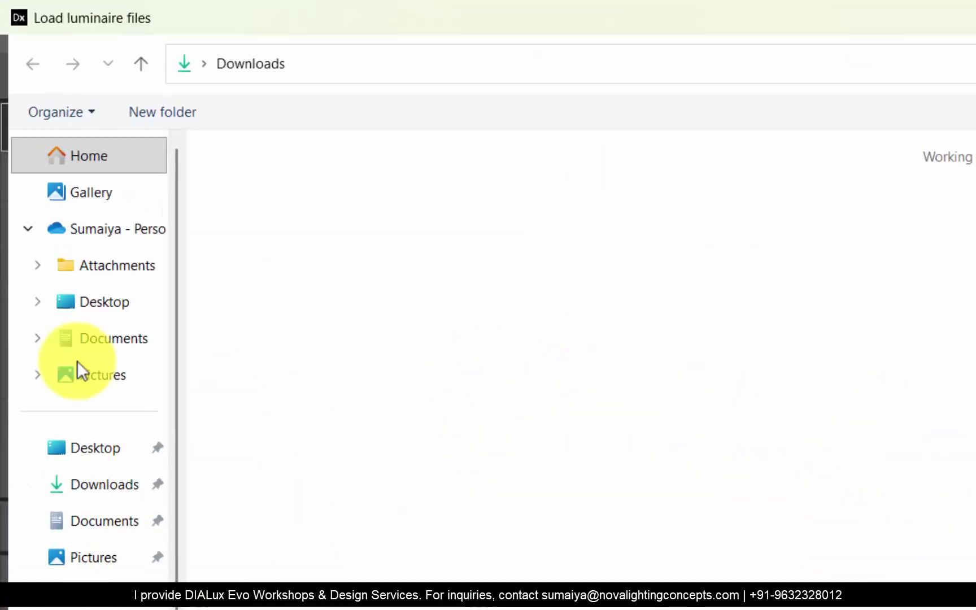
click(80, 429)
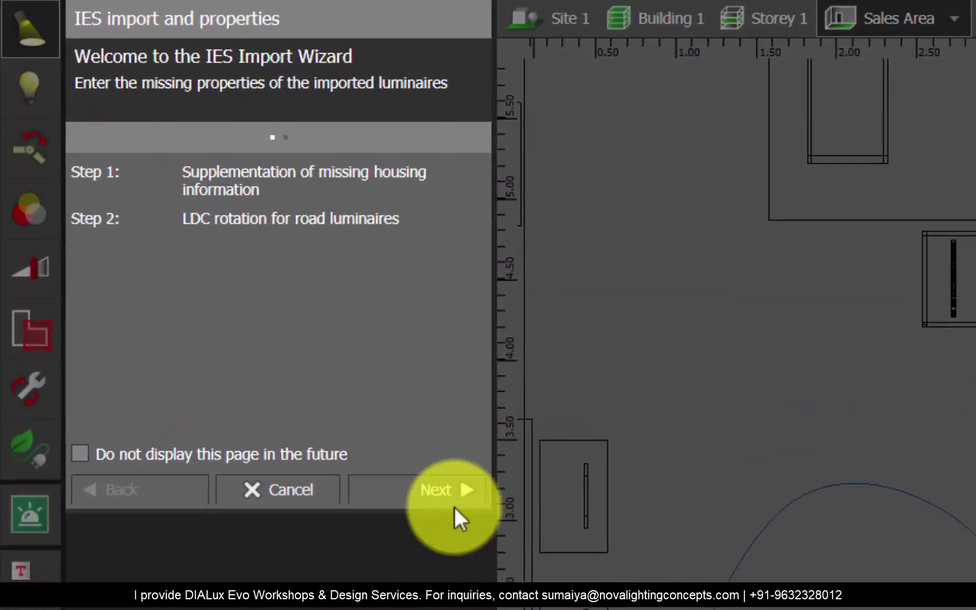
click(442, 495)
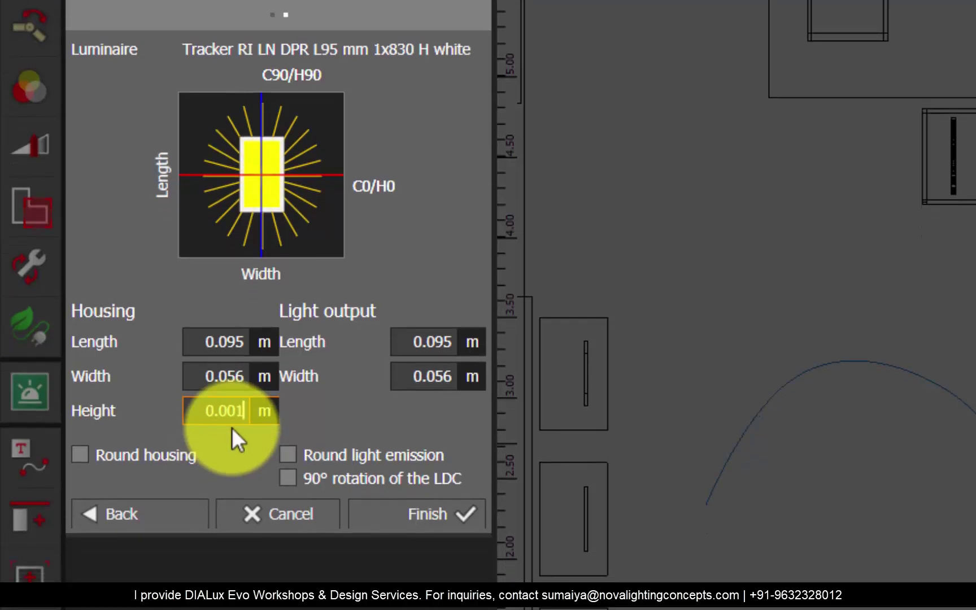
click(426, 524)
click(426, 523)
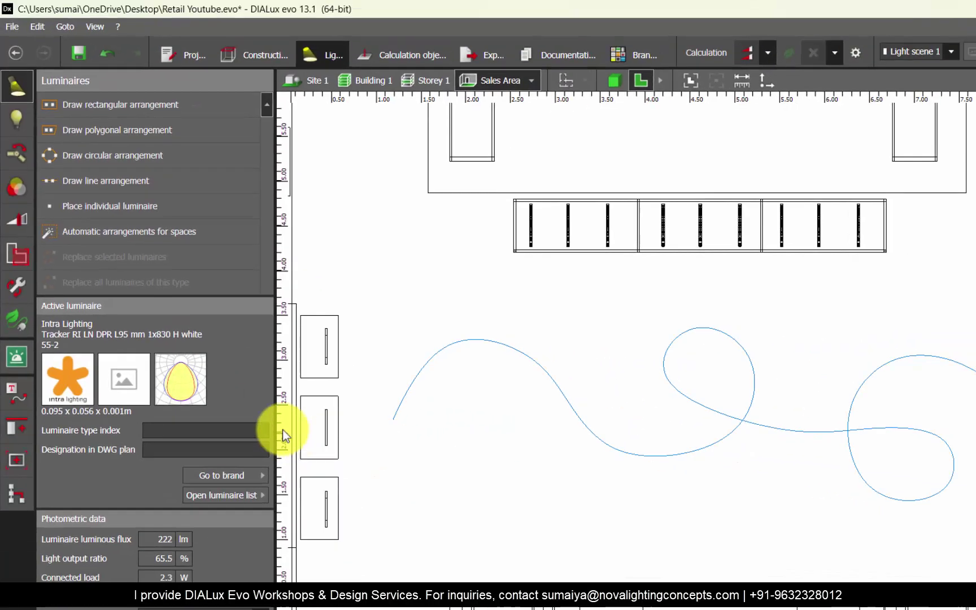
click(124, 207)
click(420, 464)
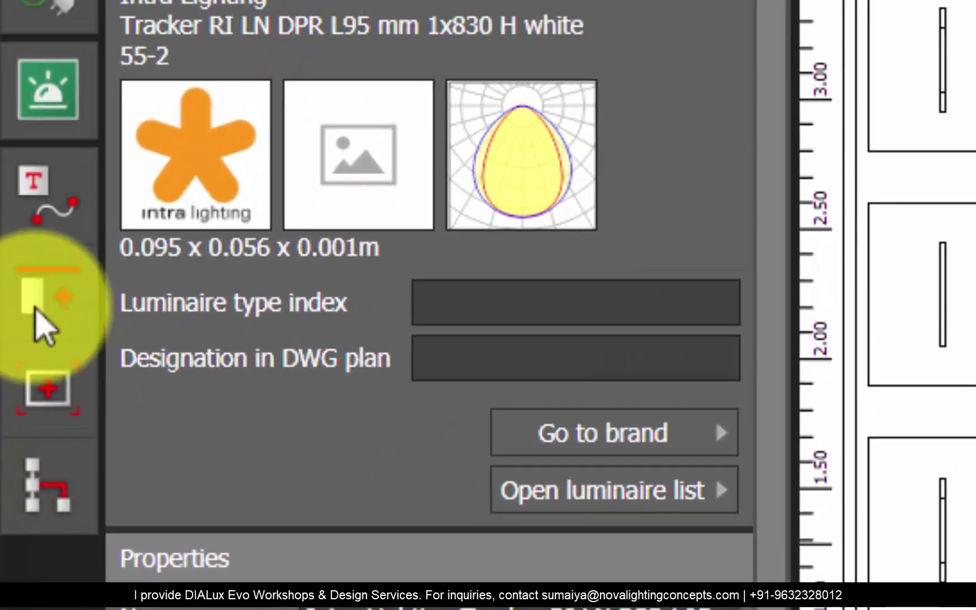
Try copying the placed luminaire along the existing curving reference line at 0.100 m spacing, following the curve shape with a 90° rotation offset.
click(28, 299)
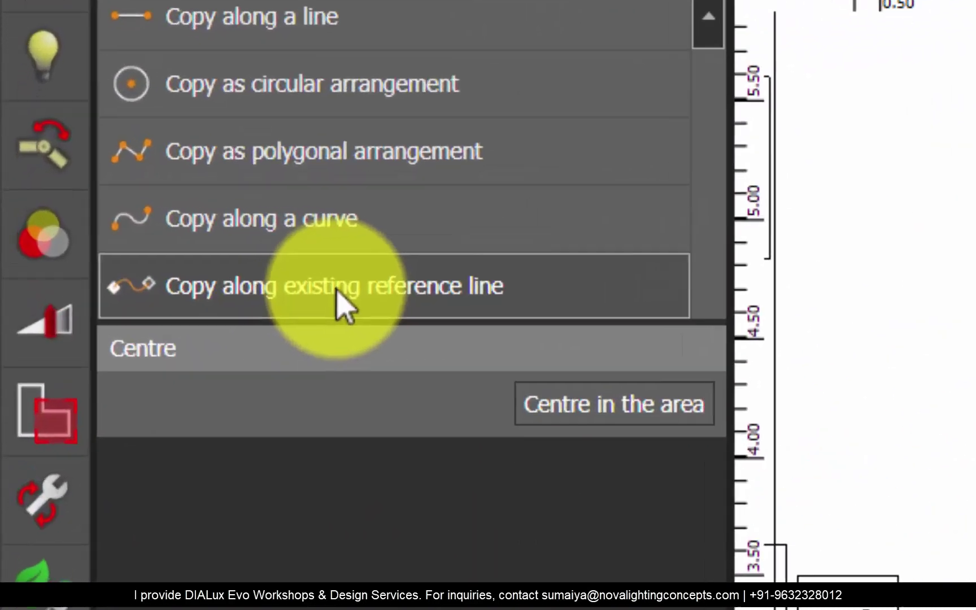
click(341, 288)
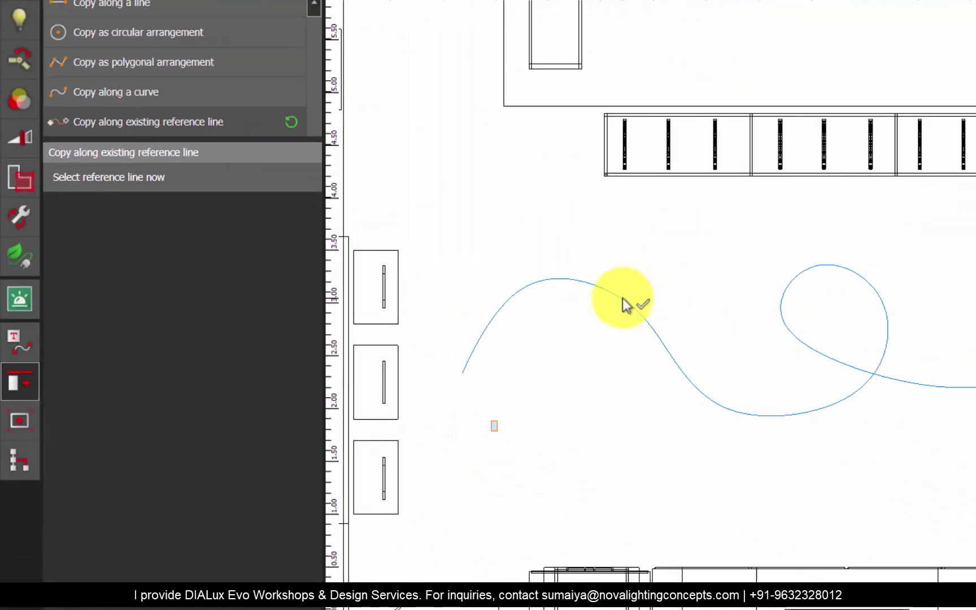
click(624, 302)
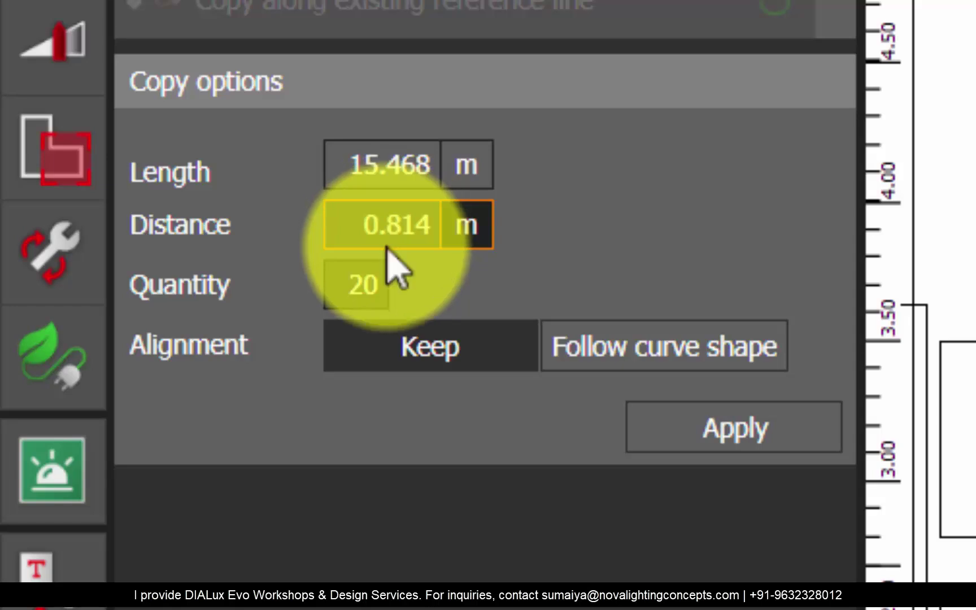
click(392, 223)
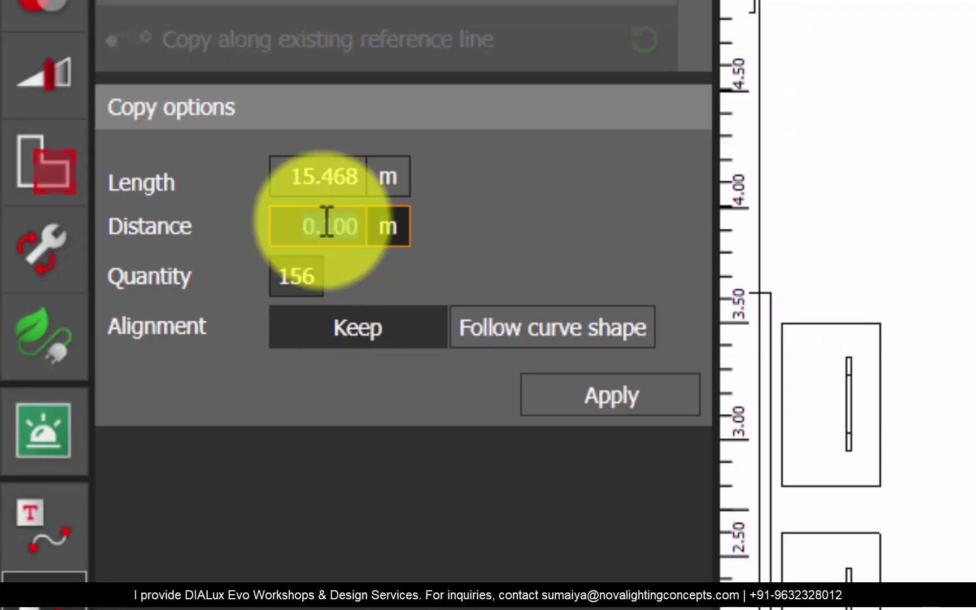
click(552, 328)
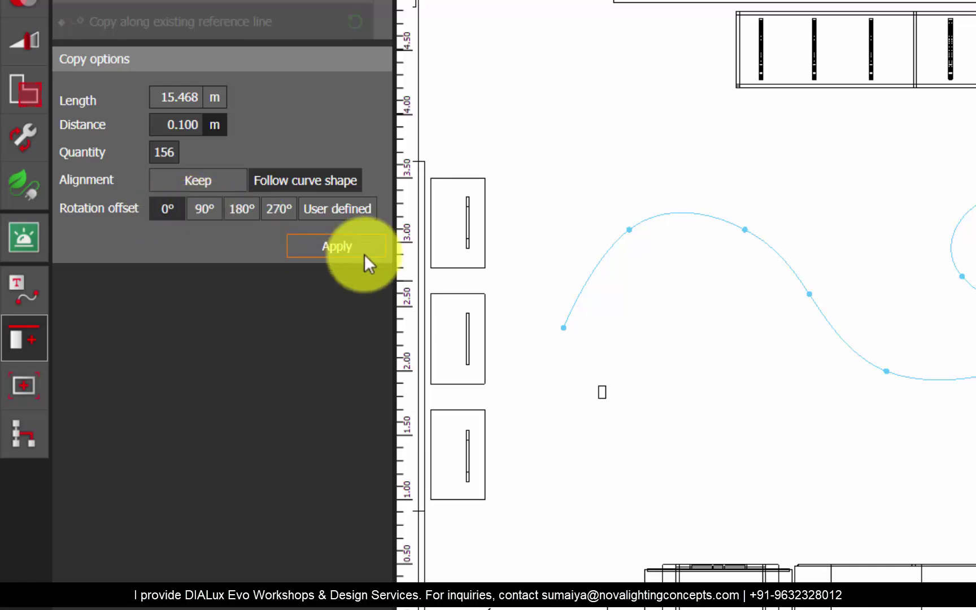
click(201, 209)
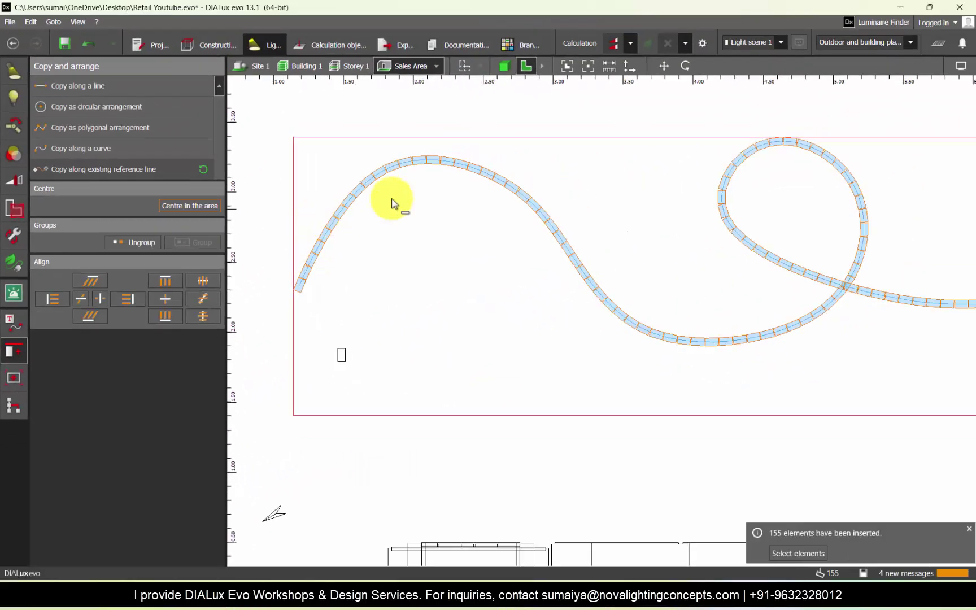
Measure the centre-to-centre spacing between two neighbouring copied luminaires near the curve's first crossing.
scroll(833, 240, up, 6)
scroll(516, 221, up, 5)
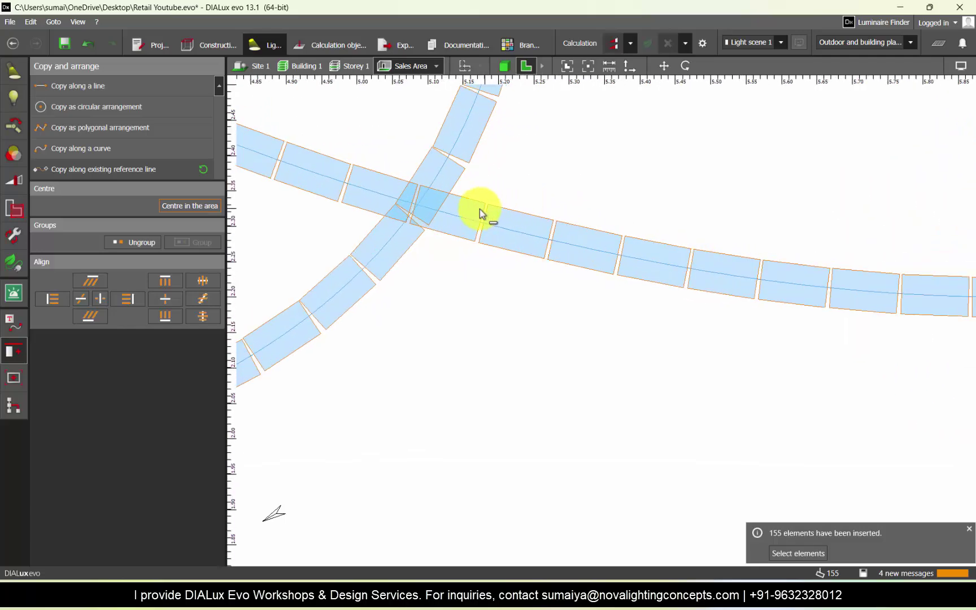
scroll(590, 231, up, 2)
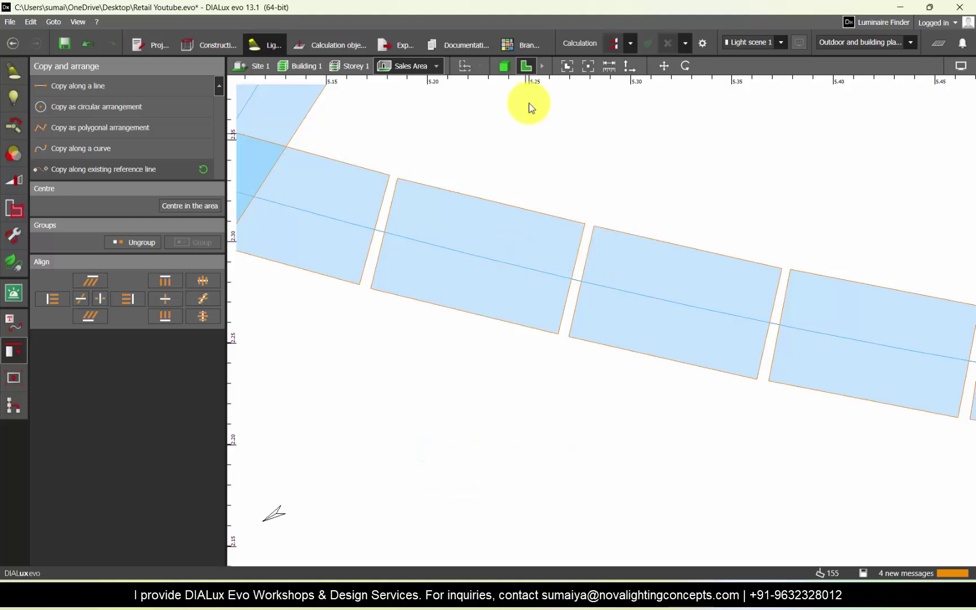
click(609, 68)
click(491, 201)
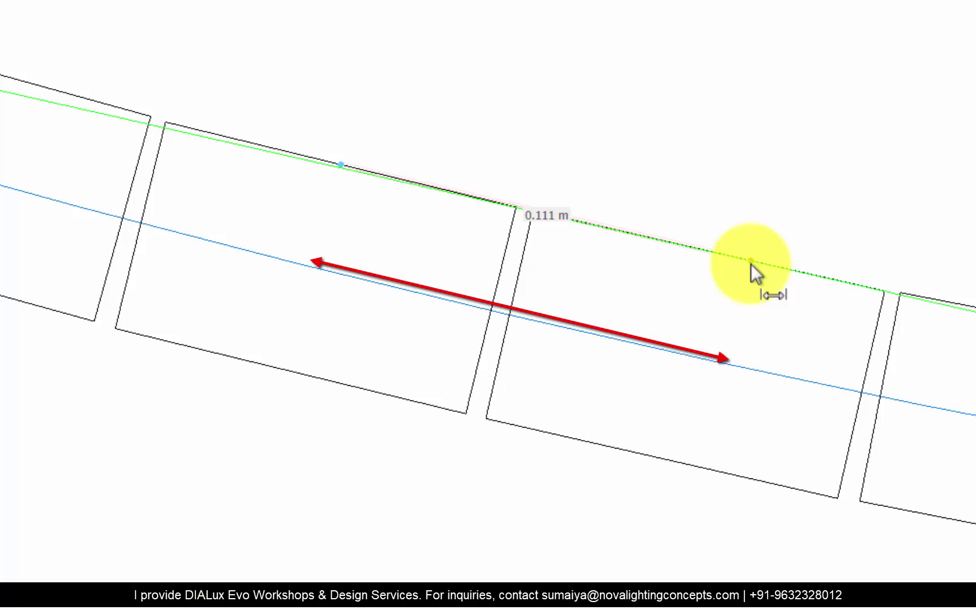
click(750, 263)
key(Escape)
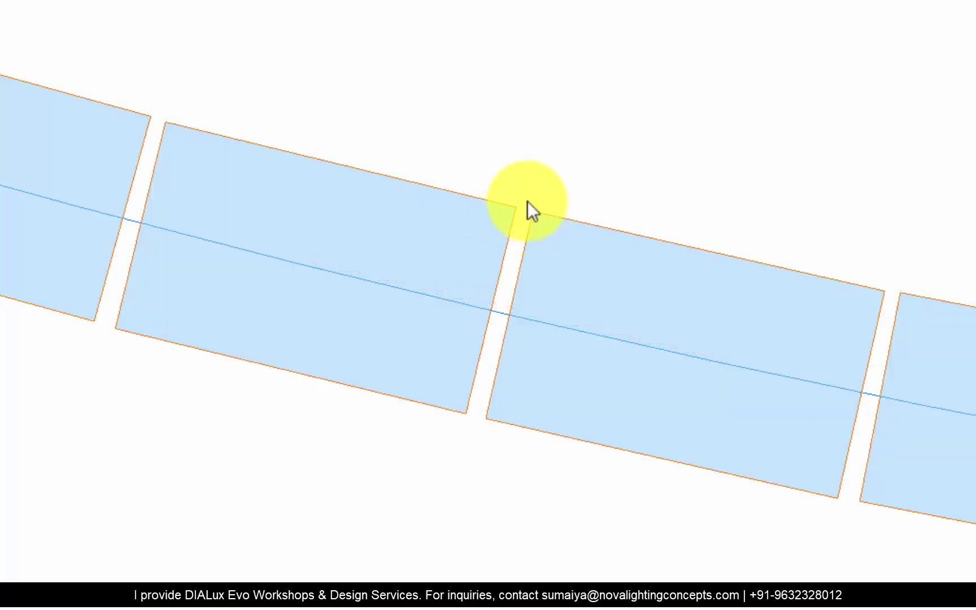
scroll(519, 229, up, 3)
click(512, 18)
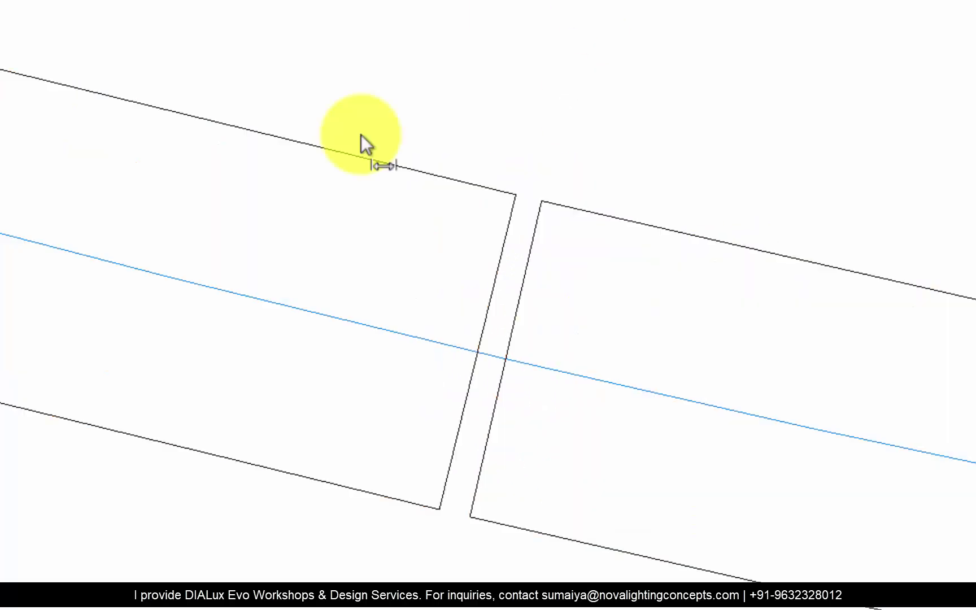
click(194, 283)
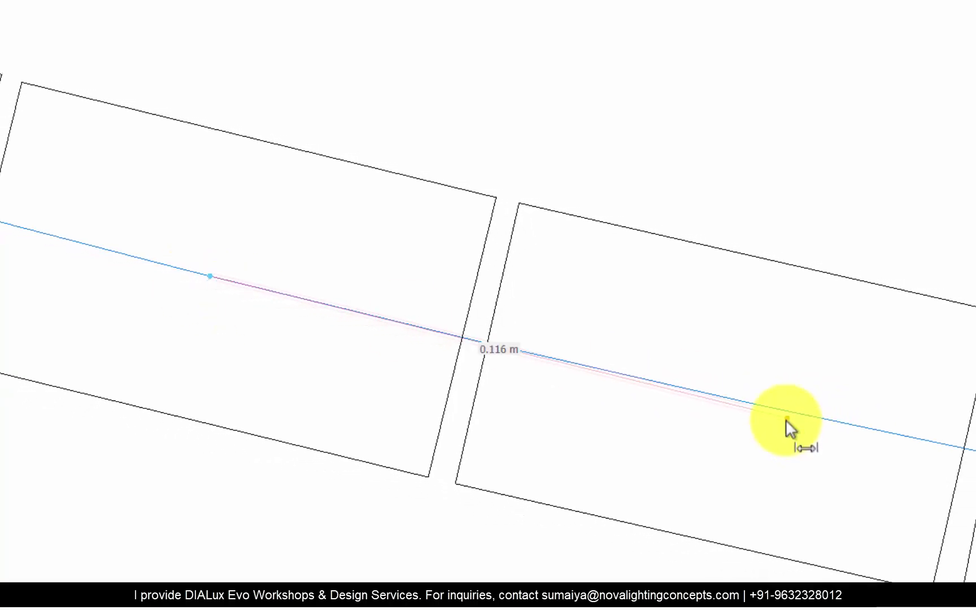
key(Escape)
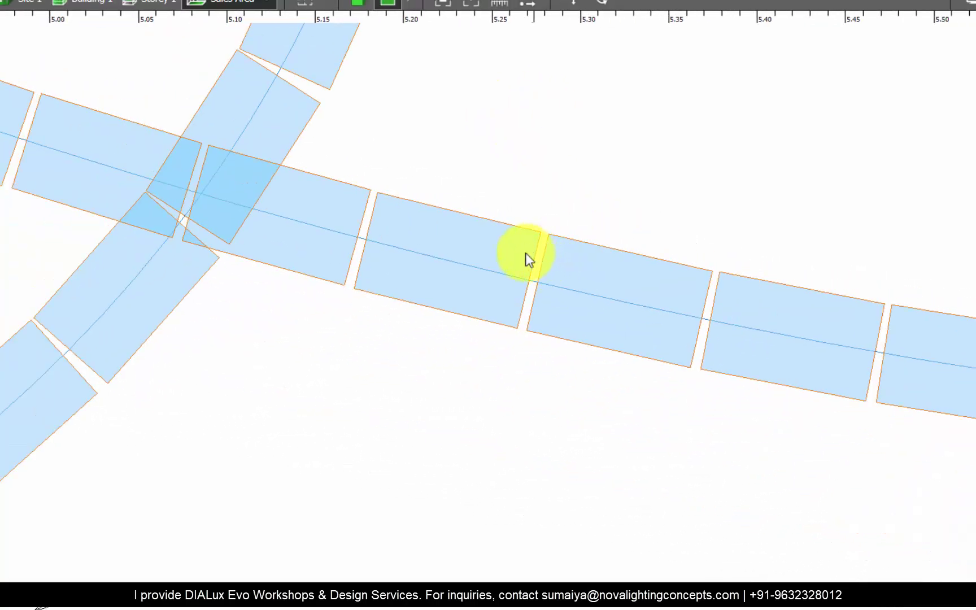
Undo the copies and recopy the luminaire along the existing reference line at 0.090 m spacing, following the curve shape with a 90° rotation offset.
scroll(534, 260, up, 2)
scroll(568, 265, down, 3)
scroll(568, 266, down, 10)
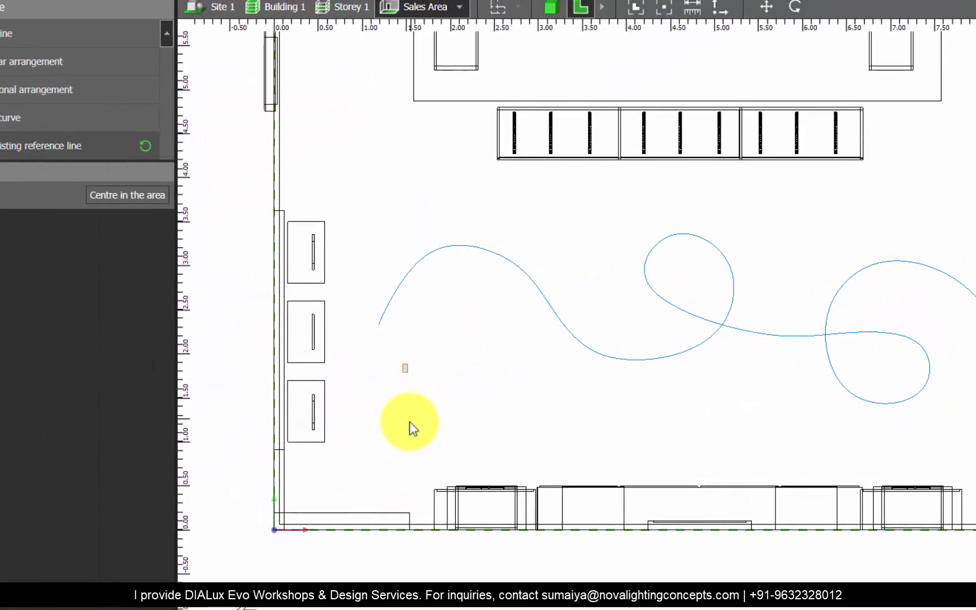
click(111, 159)
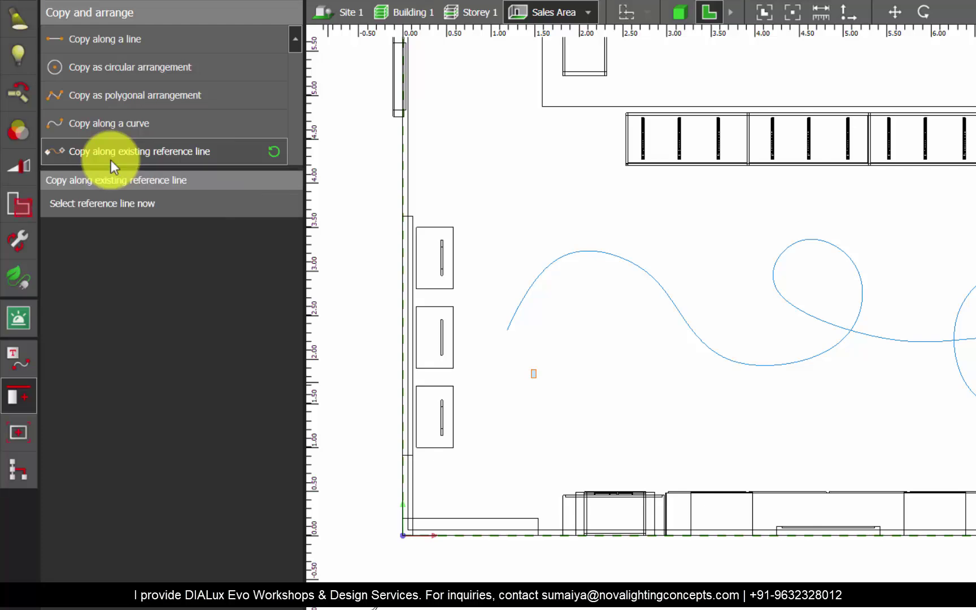
click(576, 258)
click(139, 231)
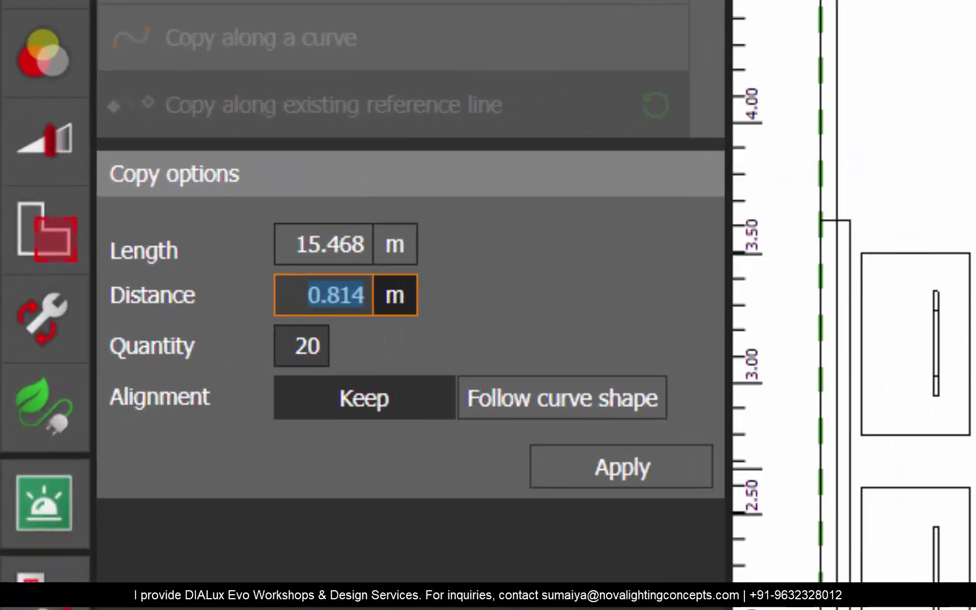
scroll(854, 306, up, 1)
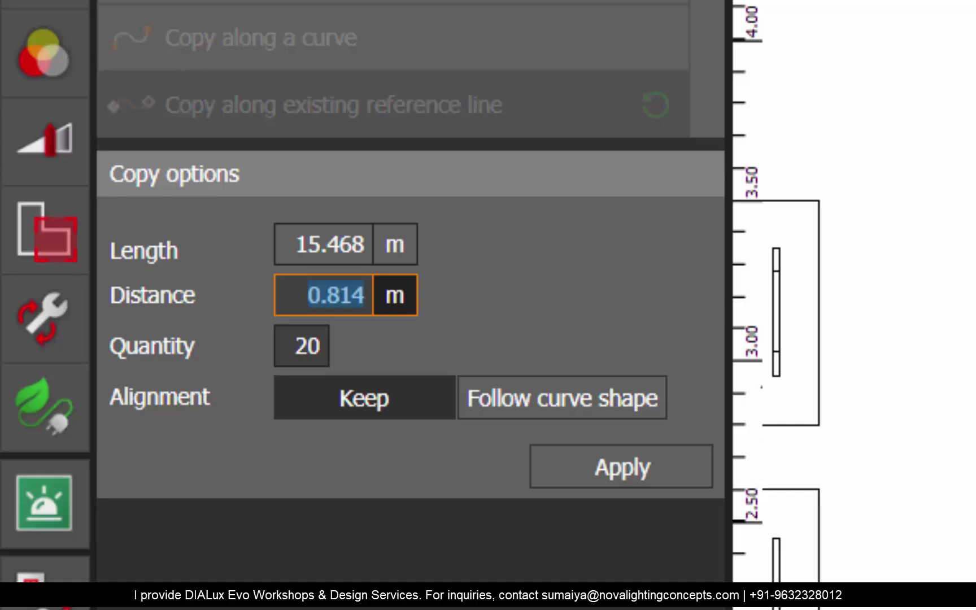
click(348, 299)
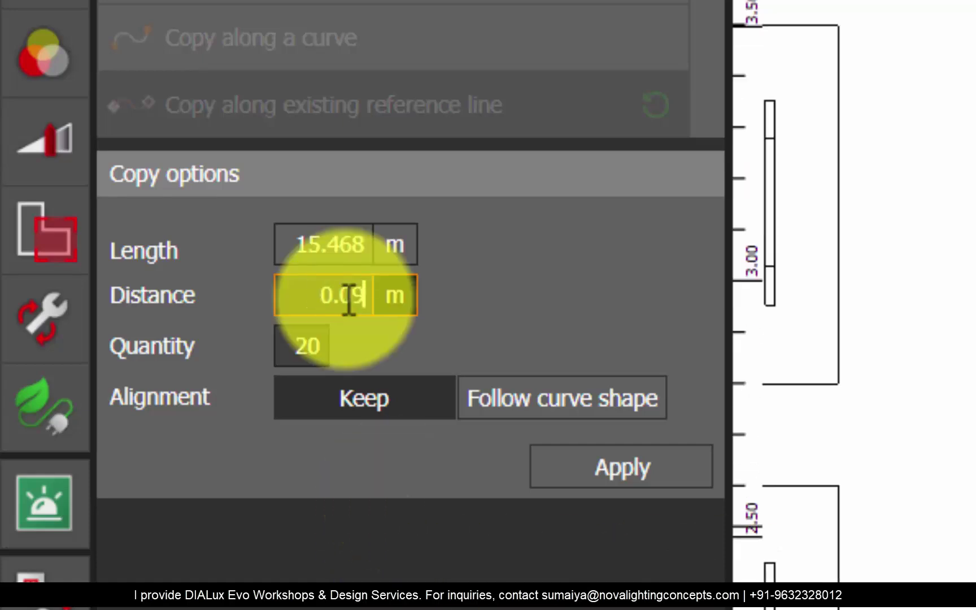
key(Return)
click(547, 402)
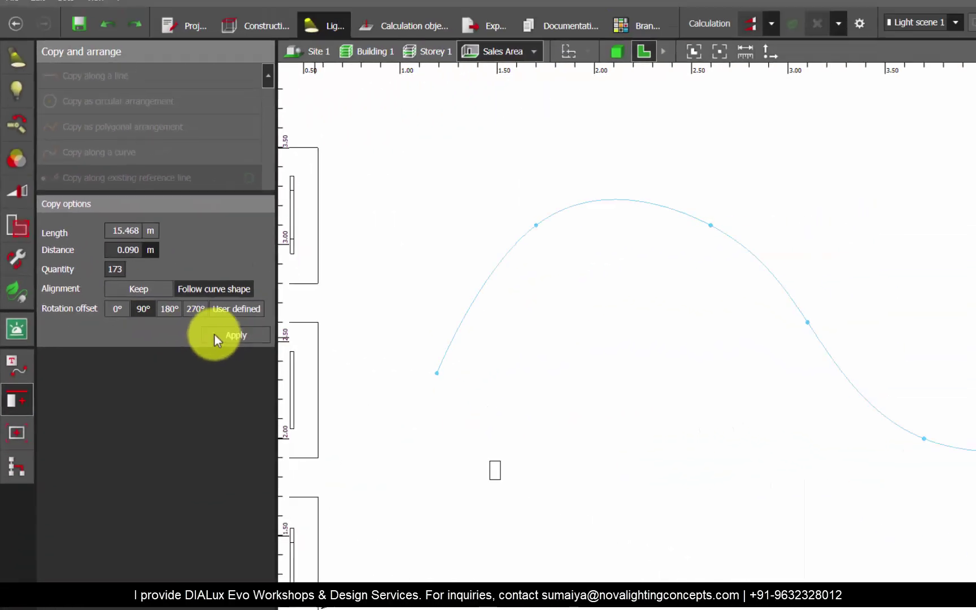
click(622, 518)
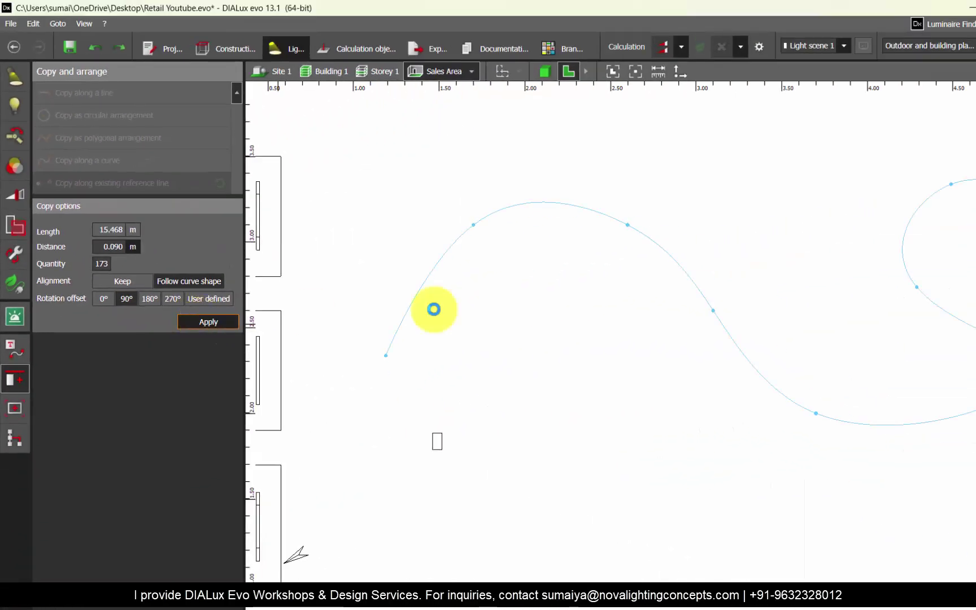
Examine the curved luminaire run on the Sales Area ceiling in the 3D view.
scroll(398, 357, up, 2)
scroll(363, 297, down, 5)
click(529, 69)
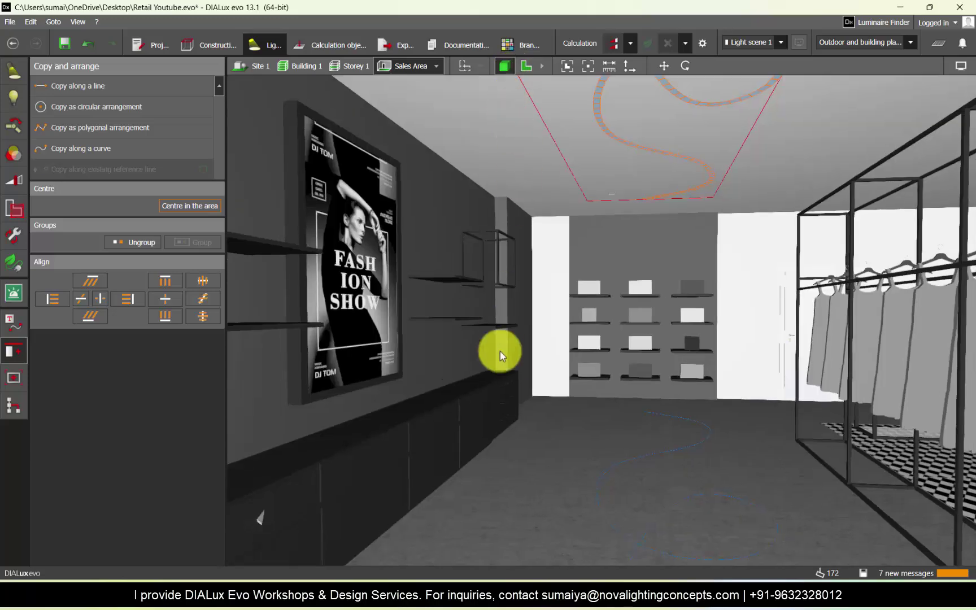
scroll(566, 348, down, 2)
scroll(557, 237, up, 2)
click(554, 231)
right_drag(555, 231, 451, 216)
drag(451, 215, 555, 267)
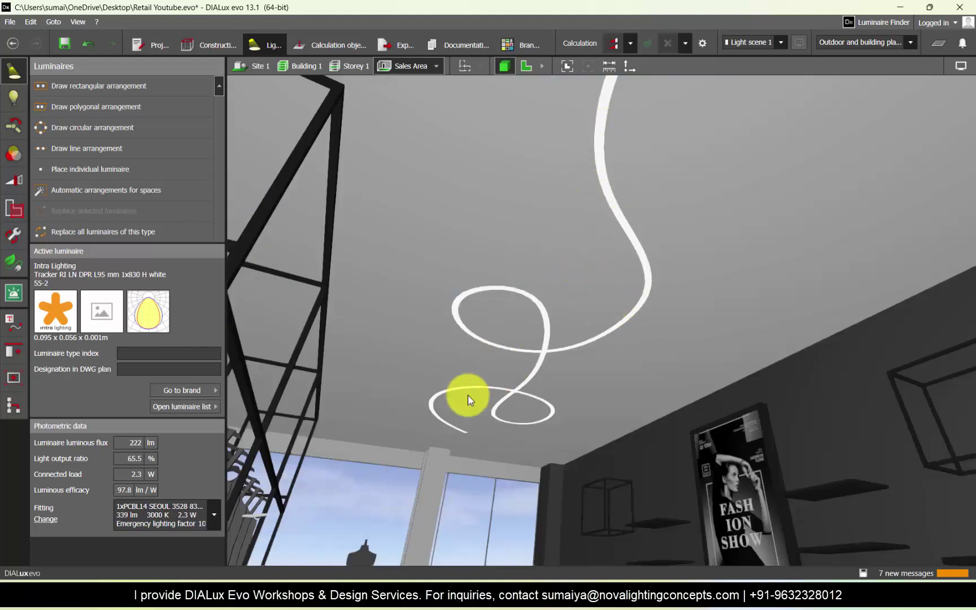
drag(632, 251, 543, 384)
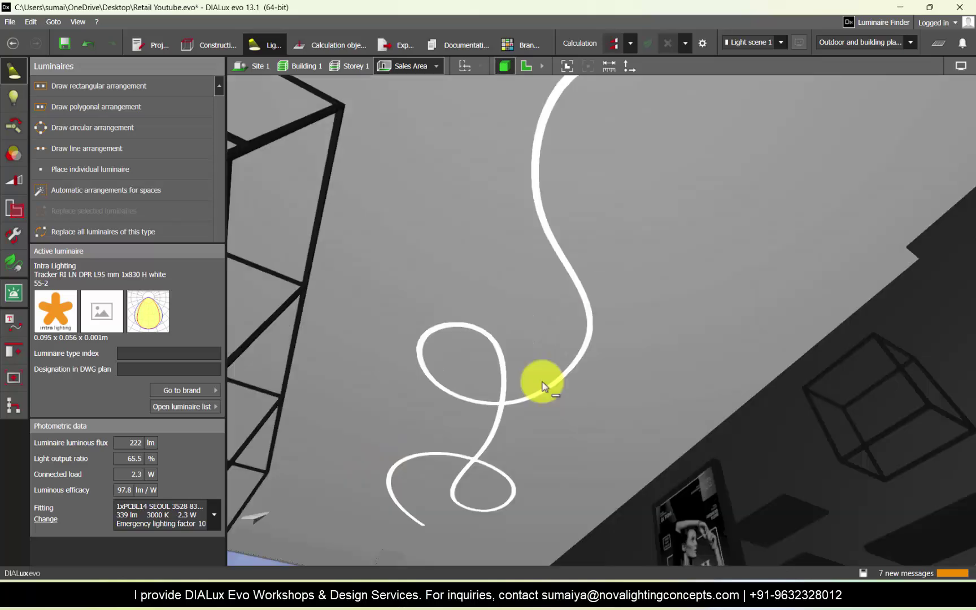
Start an extrusion body in the floor plan, tracing the curved luminaire run's outer edge from its starting end over the first arch's crest.
click(527, 68)
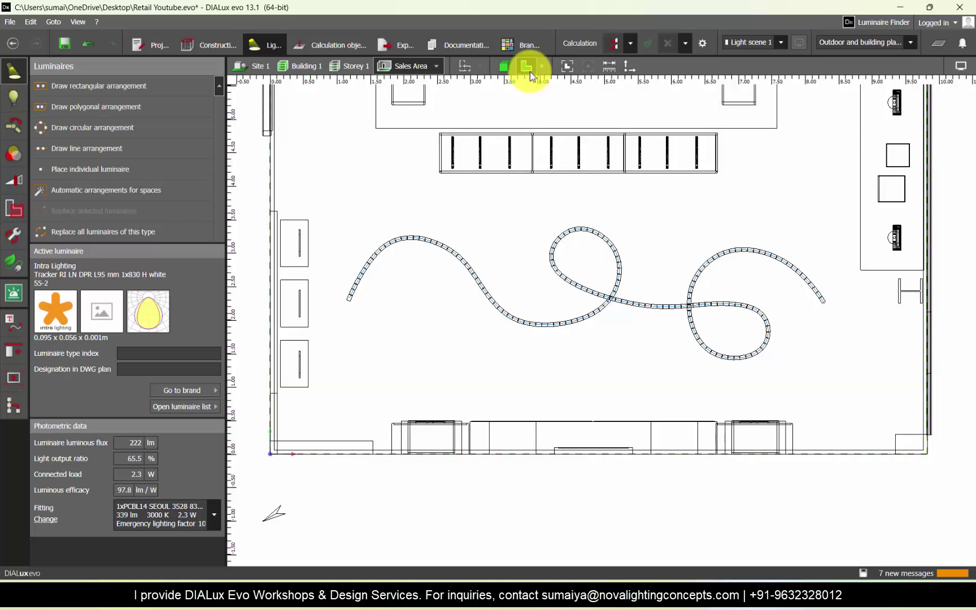
click(205, 46)
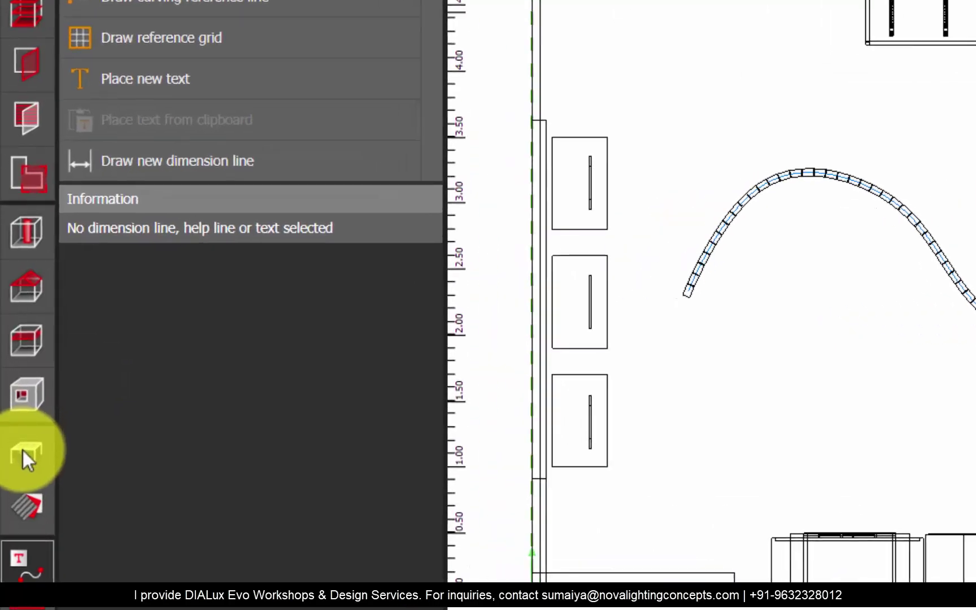
click(13, 380)
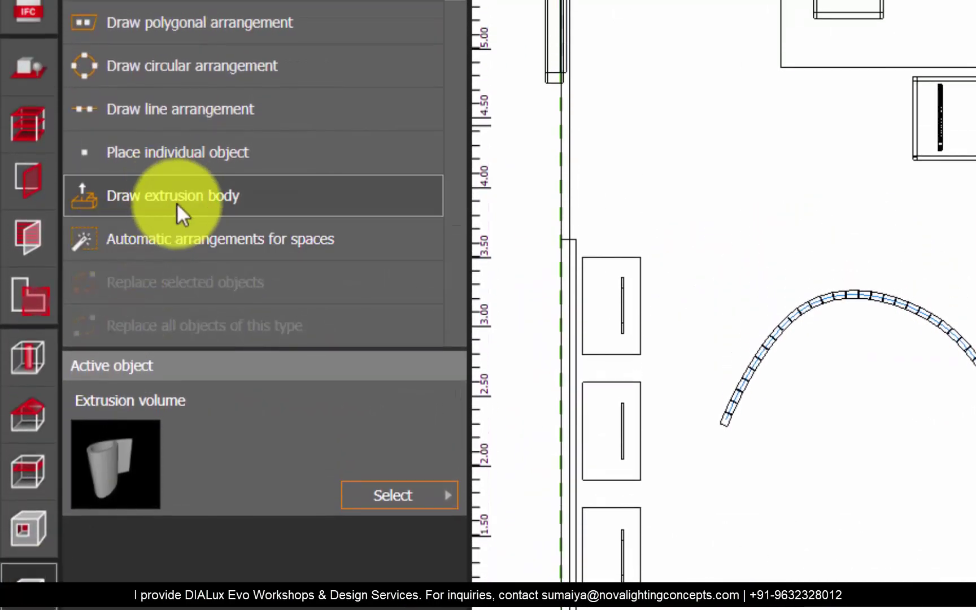
click(177, 99)
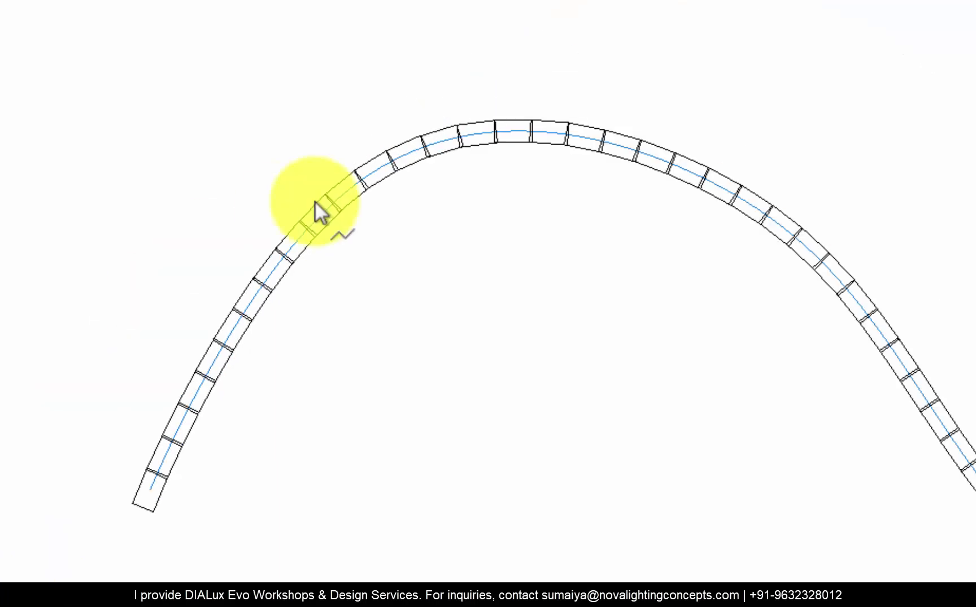
click(135, 499)
click(151, 460)
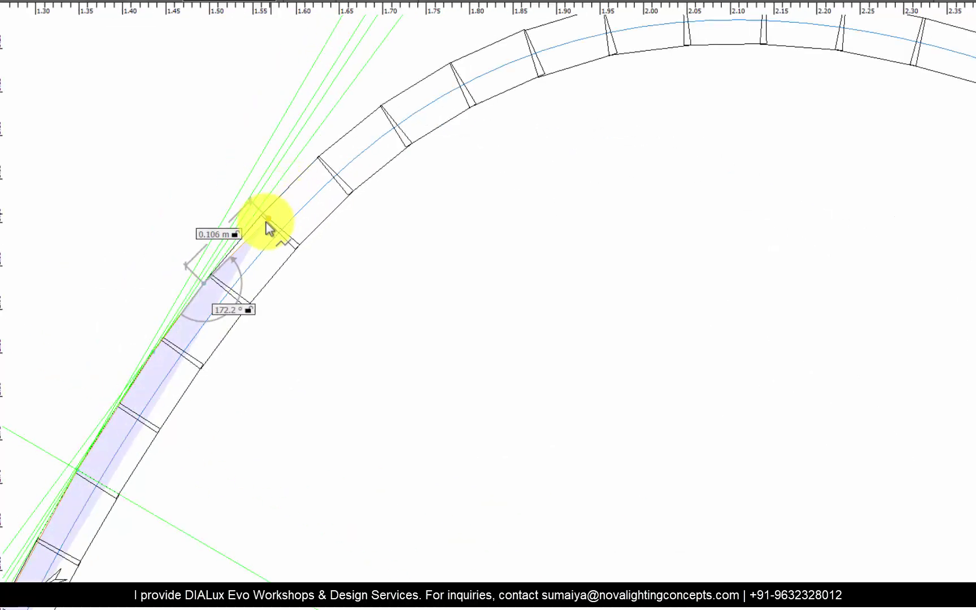
click(321, 158)
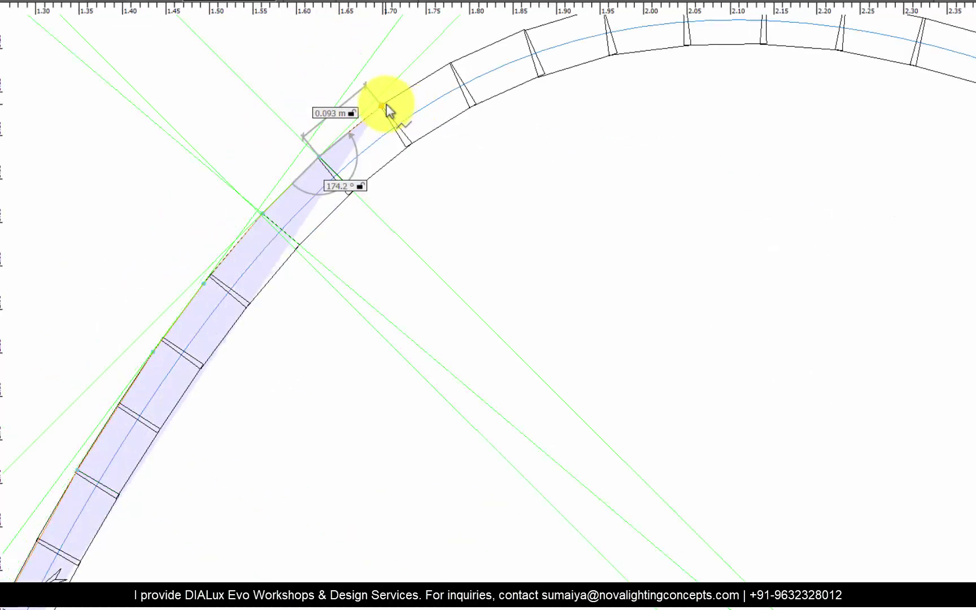
click(386, 105)
scroll(129, 301, down, 5)
scroll(310, 157, up, 5)
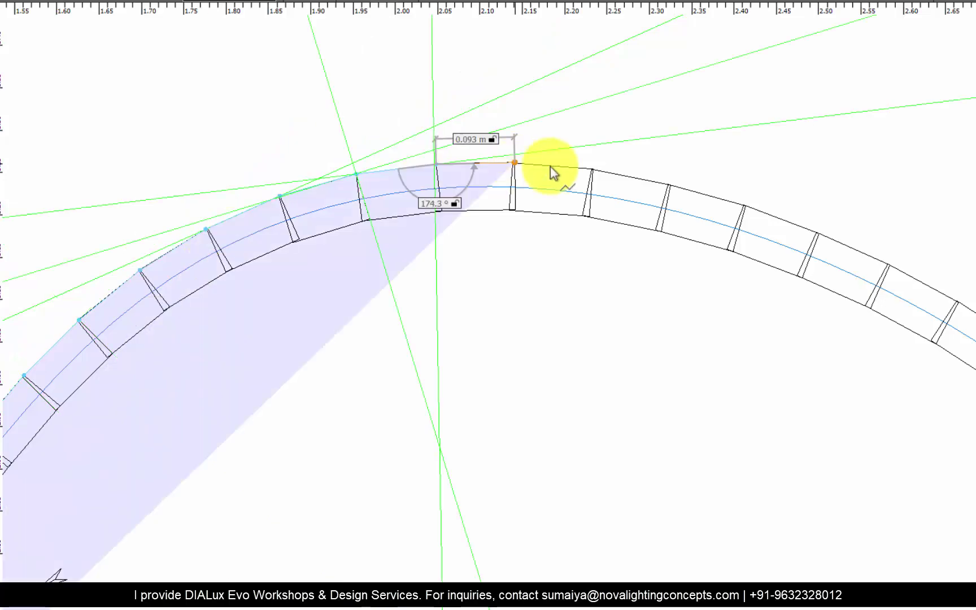
click(515, 163)
click(593, 170)
Continue the extrusion outline along the luminaires' upper edge from the first arch's crest down the slope.
scroll(100, 194, down, 5)
scroll(280, 178, up, 2)
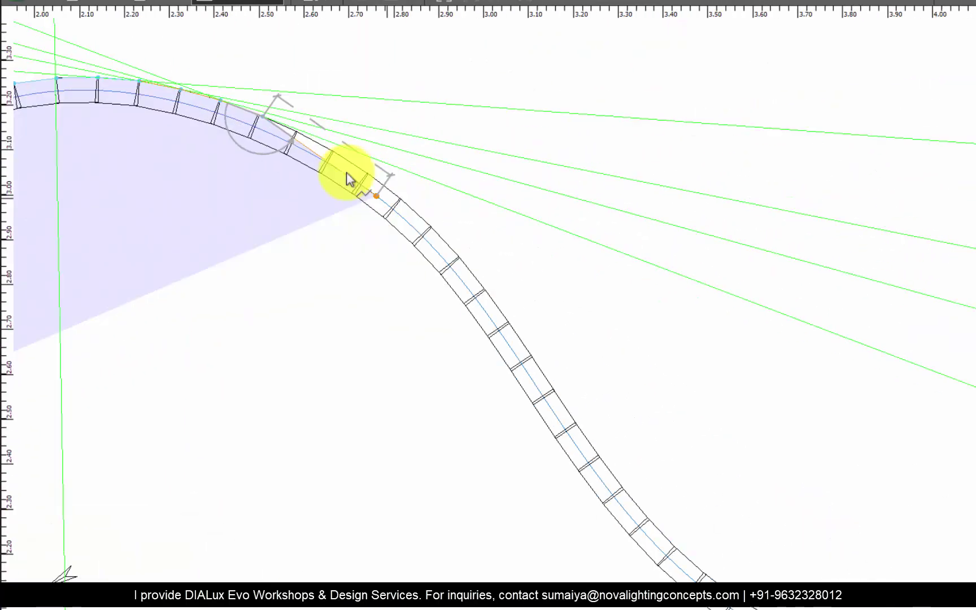
click(311, 141)
click(354, 169)
click(402, 199)
click(438, 229)
scroll(200, 120, down, 5)
scroll(334, 213, up, 4)
click(328, 190)
click(360, 233)
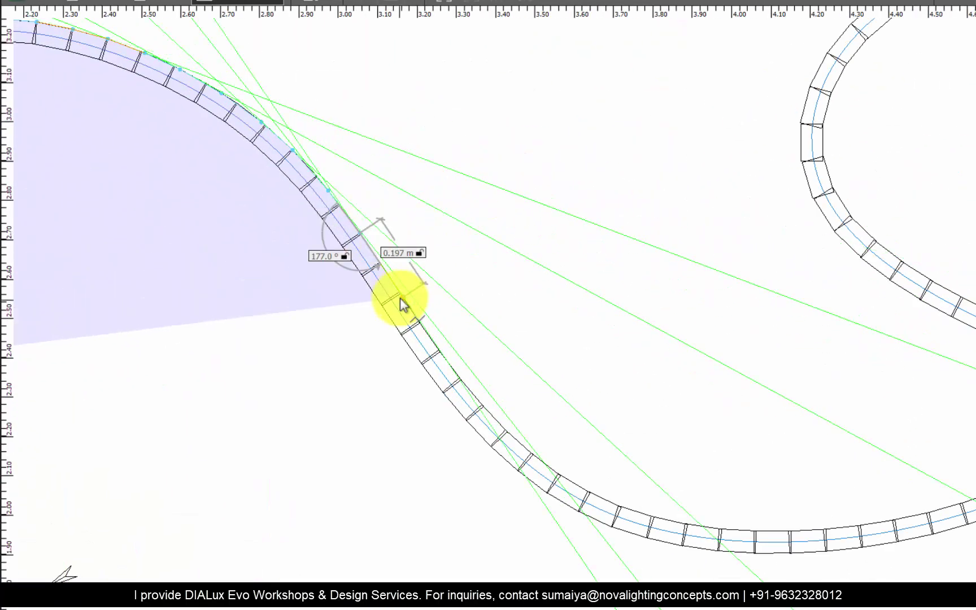
click(404, 301)
Trace the extrusion outline along the upper edge from the lower slope through the bottom of the first trough.
scroll(201, 186, down, 5)
scroll(294, 260, up, 4)
click(293, 259)
click(333, 306)
click(382, 343)
click(431, 370)
scroll(536, 390, up, 3)
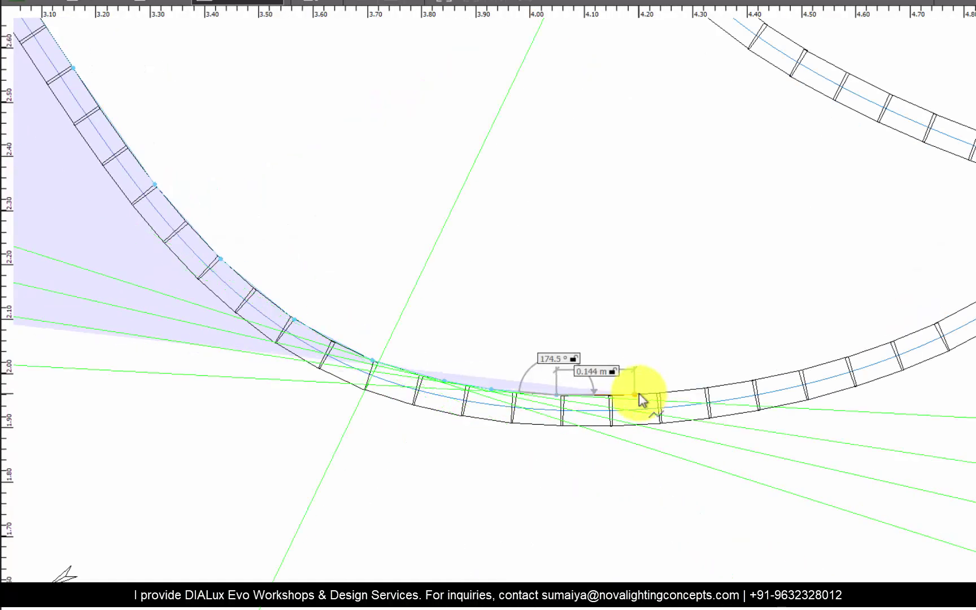
click(635, 395)
Continue the outline along the rising upper edge to the run's first crossing and turn it across the strip's width.
scroll(179, 391, down, 5)
scroll(390, 392, up, 4)
click(391, 392)
click(477, 374)
click(564, 344)
click(614, 318)
click(680, 271)
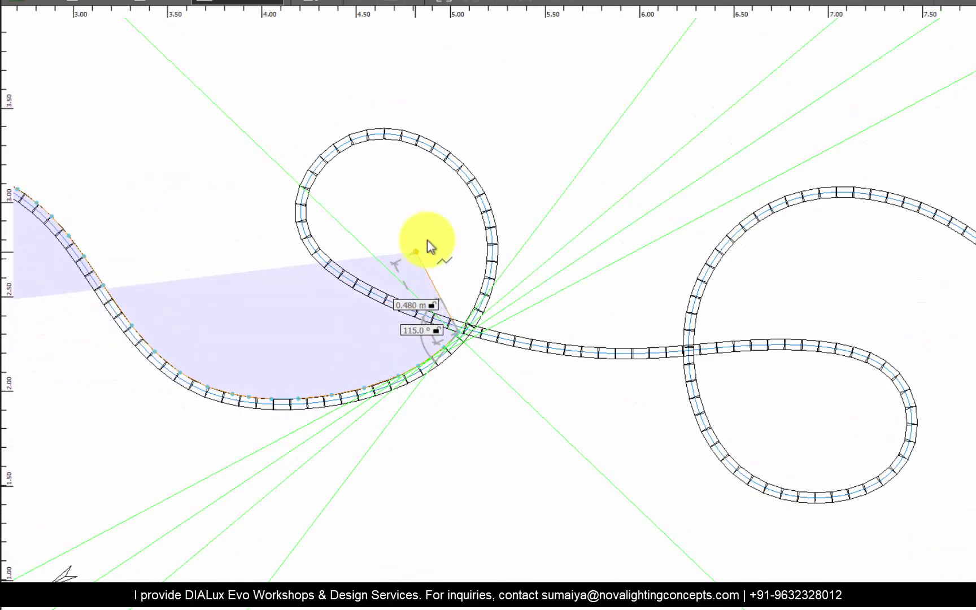
scroll(390, 240, down, 1)
scroll(531, 307, up, 1)
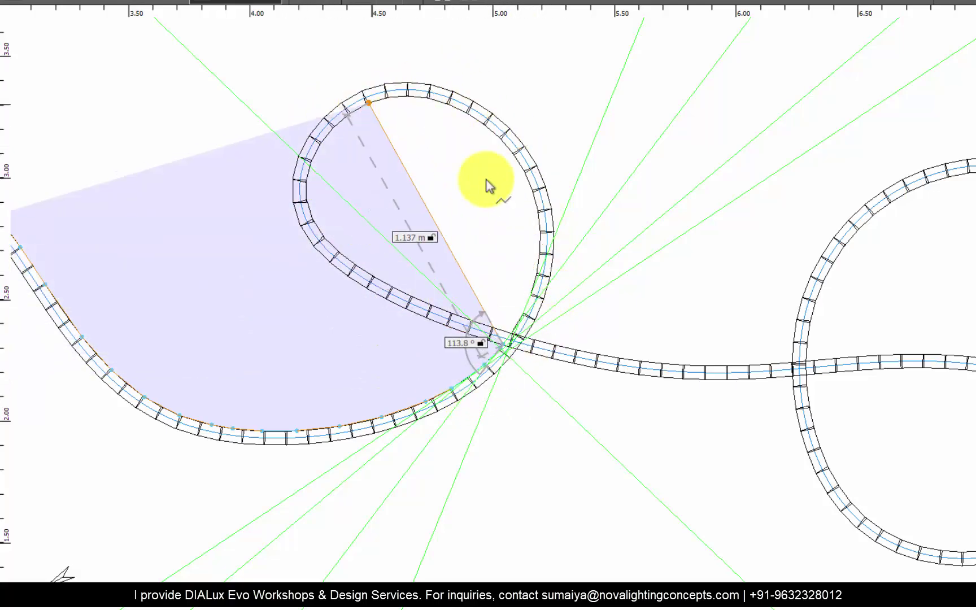
scroll(516, 340, up, 3)
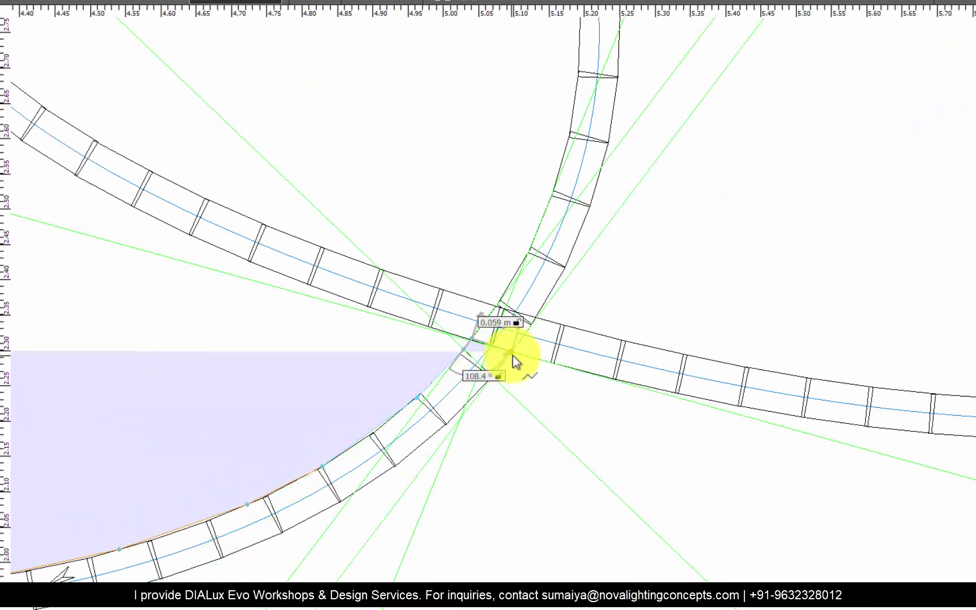
scroll(565, 316, down, 3)
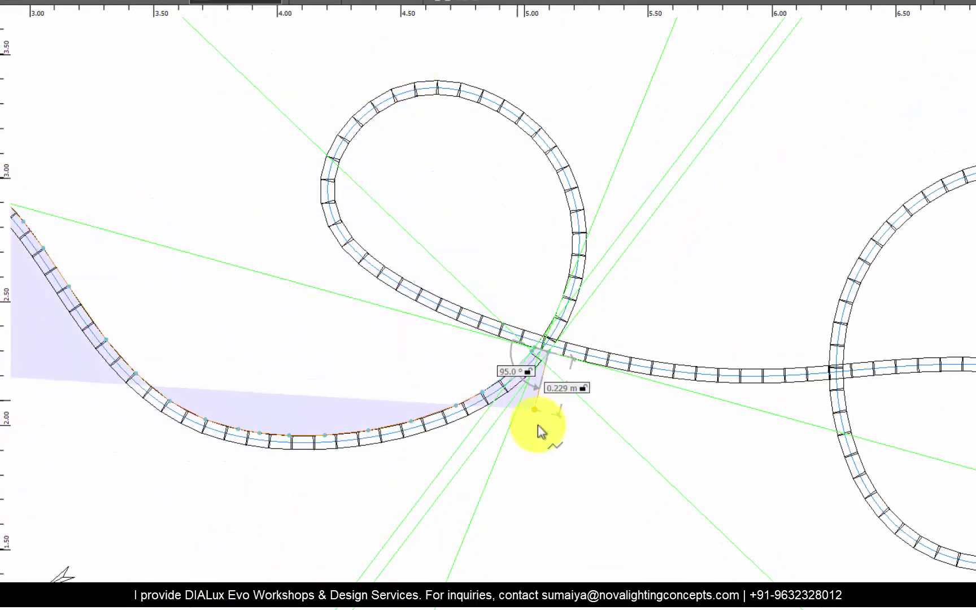
Trace the outline back along the lower edge from the first crossing to the bottom of the trough.
scroll(514, 441, up, 3)
click(561, 317)
click(520, 353)
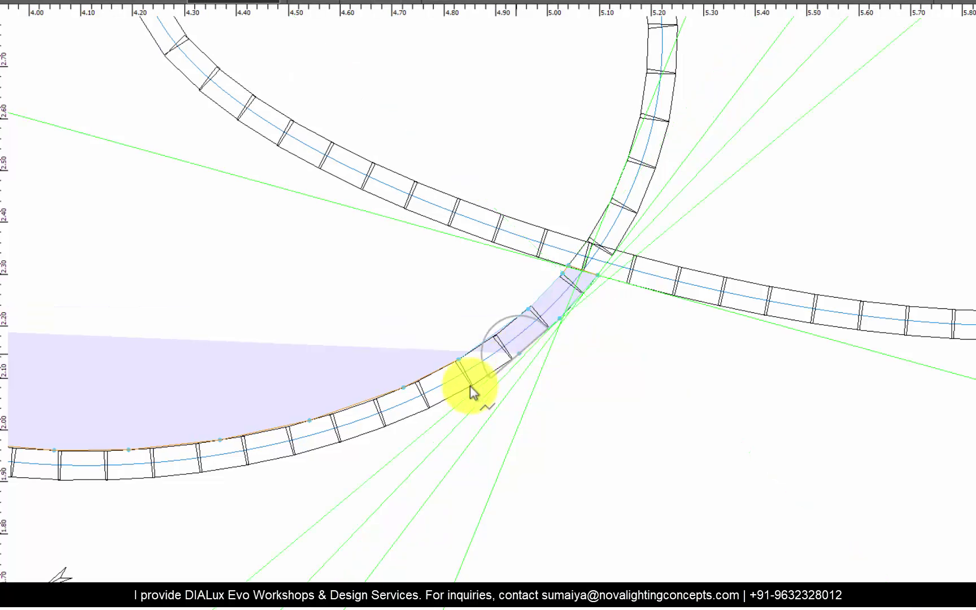
click(473, 384)
click(420, 412)
click(364, 433)
click(295, 454)
scroll(223, 465, down, 1)
Continue the return outline from the trough up the slope and along the inner edge towards the first arch's crest.
middle_drag(223, 465, 607, 396)
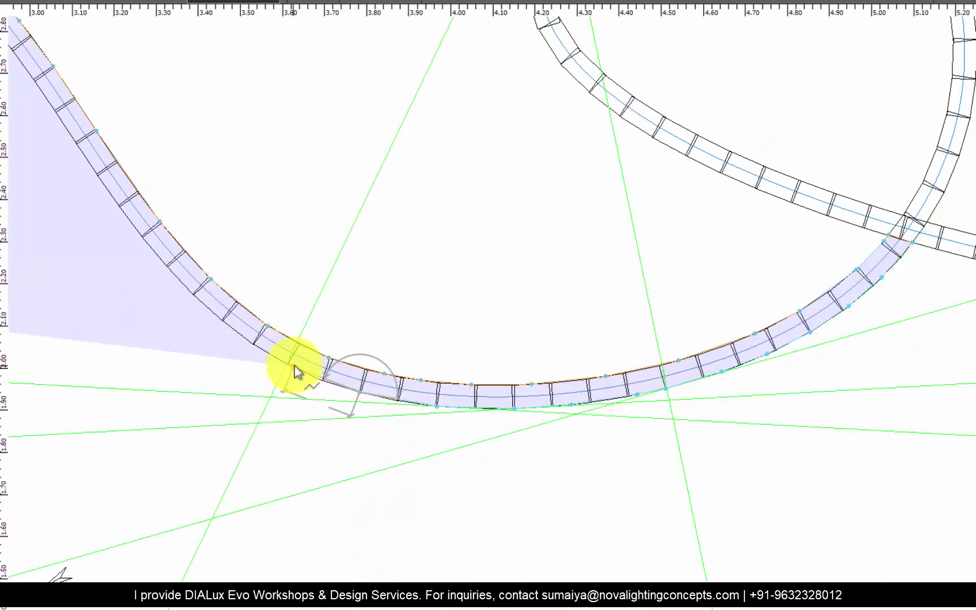
click(181, 280)
click(131, 220)
scroll(65, 99, up, 1)
middle_drag(65, 99, 409, 334)
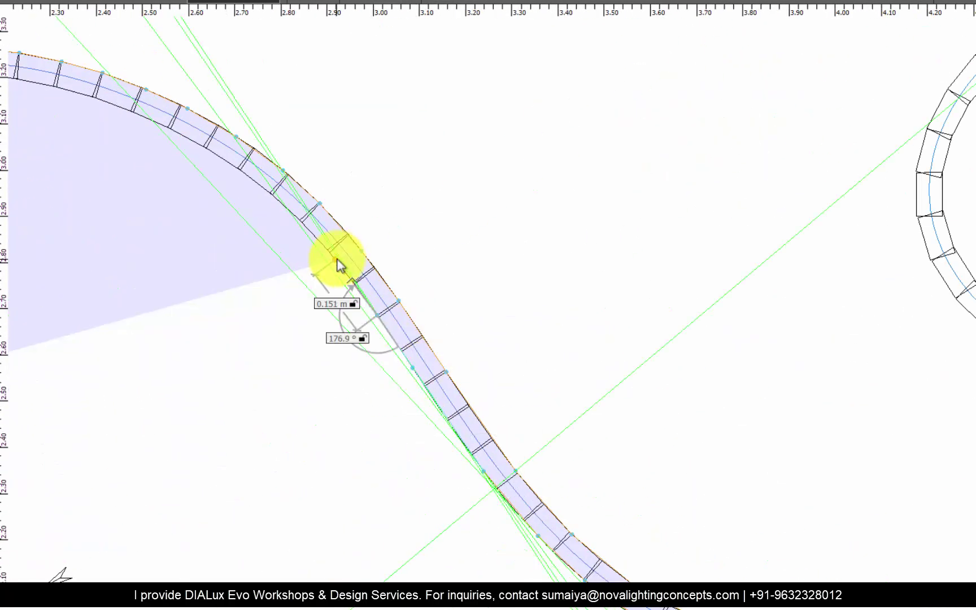
click(256, 182)
scroll(646, 351, down, 3)
scroll(349, 219, up, 4)
click(464, 268)
click(427, 246)
click(390, 229)
click(355, 214)
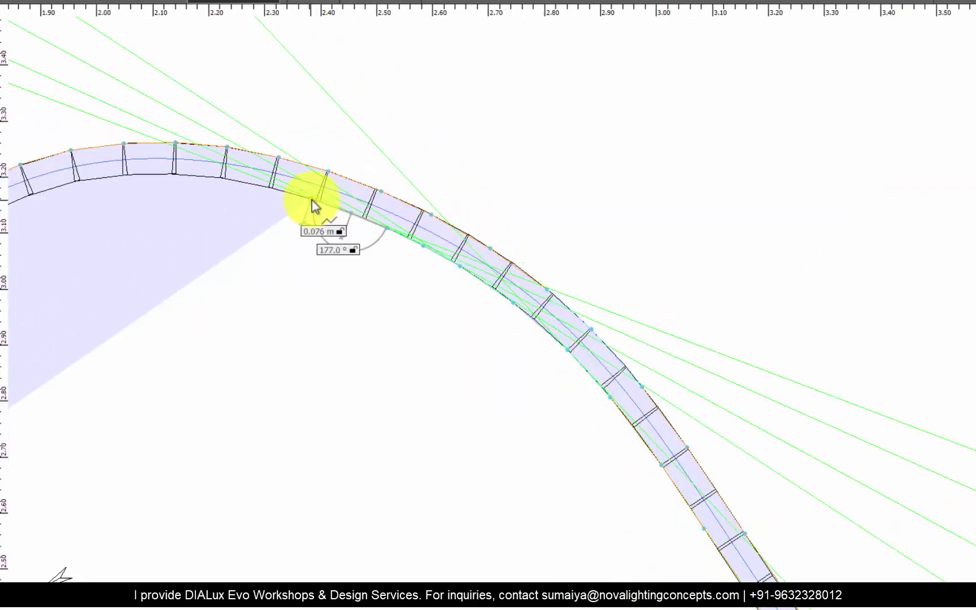
Trace the first arch's inner edge back to the run's starting end and close the extrusion polygon.
click(315, 200)
scroll(26, 147, up, 2)
click(405, 191)
click(333, 195)
click(295, 202)
click(266, 211)
click(206, 236)
click(169, 259)
scroll(525, 80, down, 2)
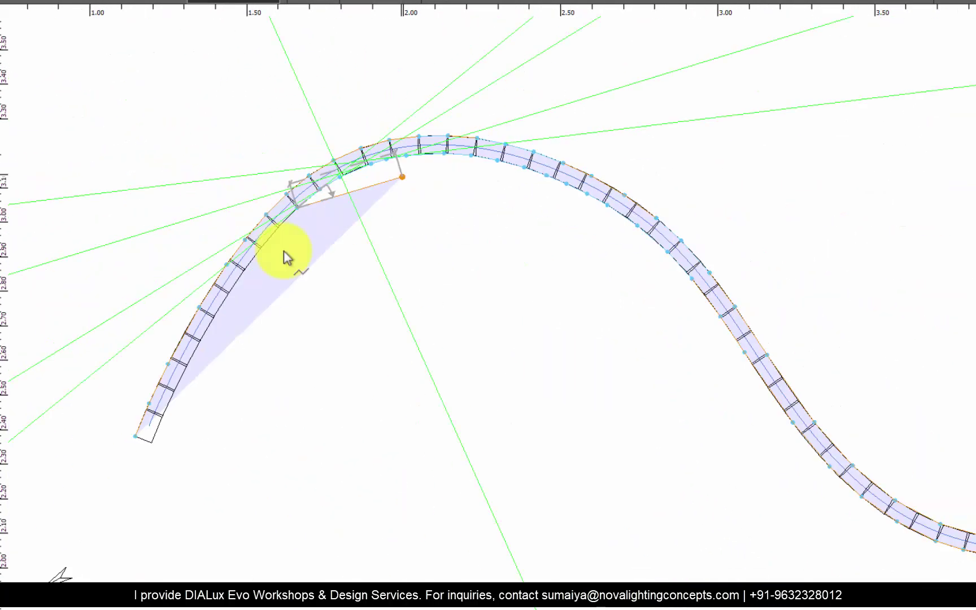
scroll(159, 392, down, 2)
scroll(279, 316, down, 3)
right_click(278, 313)
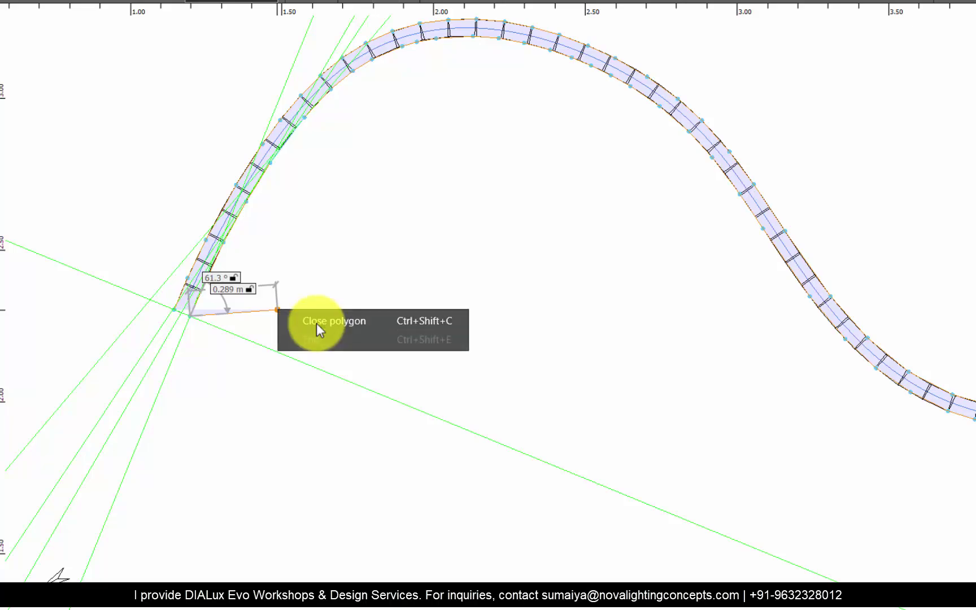
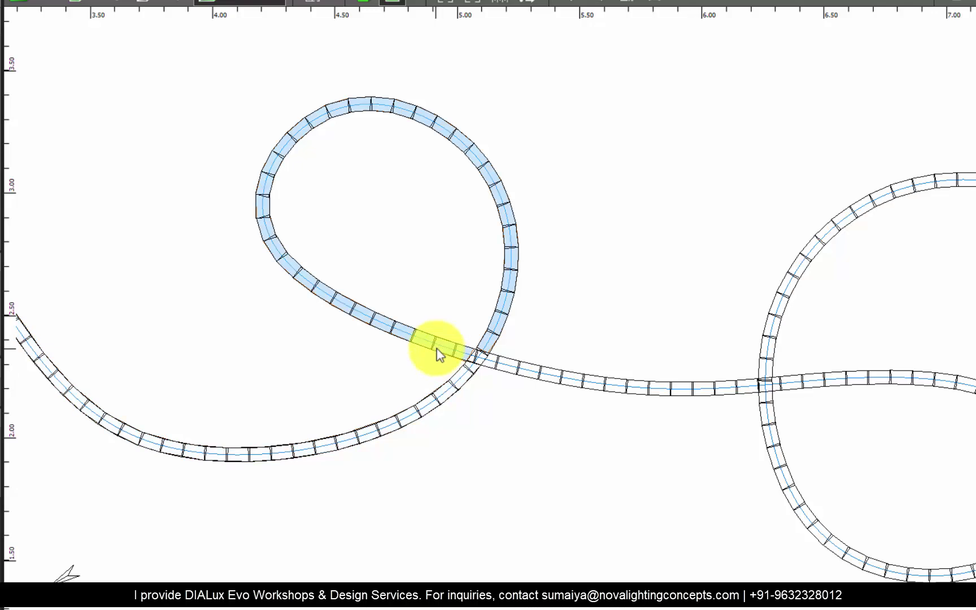
Start another extrusion outline at the first crossing and trace the upper edge of the connecting stretch to the second crossing.
scroll(452, 358, up, 5)
scroll(520, 358, down, 5)
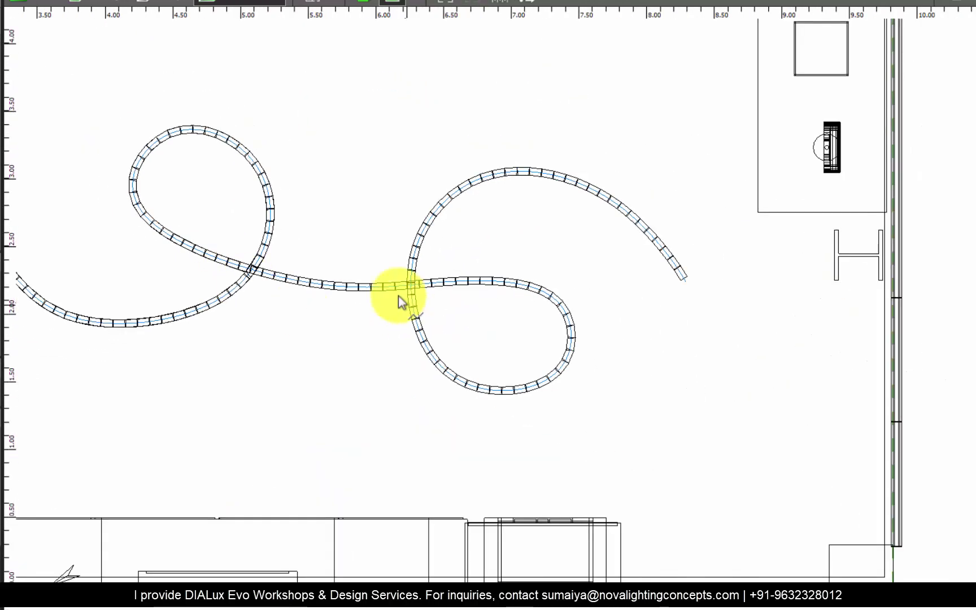
scroll(274, 265, up, 5)
click(255, 277)
click(330, 296)
click(391, 305)
click(442, 310)
click(505, 310)
click(544, 309)
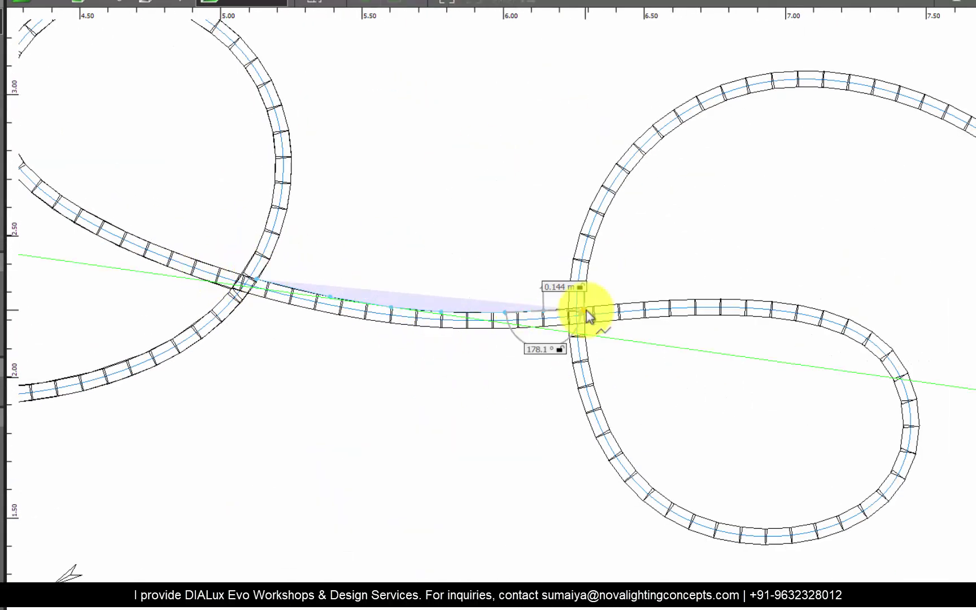
click(568, 307)
Continue the outline from the second crossing up the outer edge of the last arch's rising side.
click(406, 305)
scroll(413, 294, up, 5)
click(398, 316)
click(416, 264)
click(436, 225)
click(462, 181)
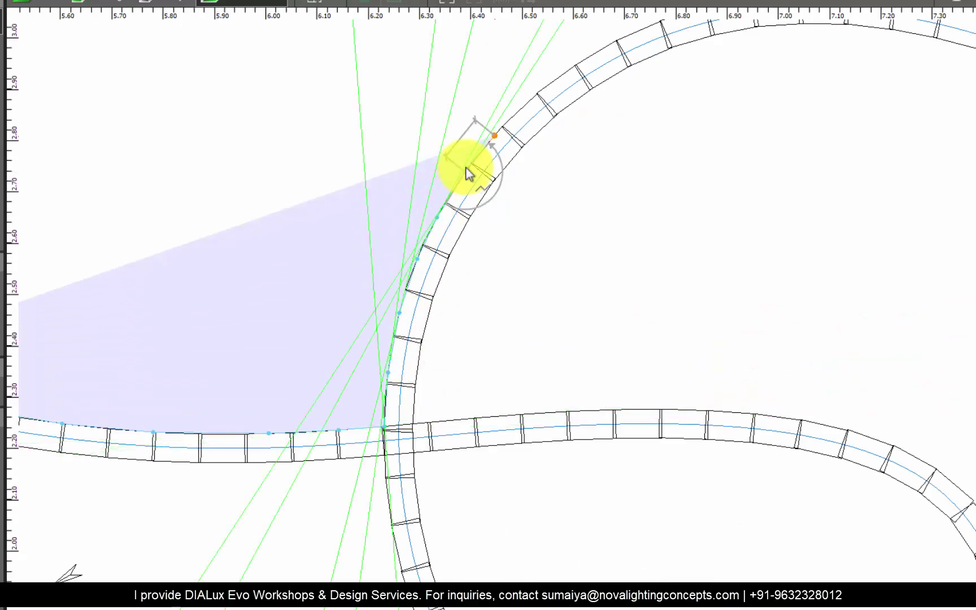
click(501, 133)
click(539, 99)
Trace the outline along the outer edge over the last arch's crest.
scroll(476, 143, up, 3)
click(354, 191)
click(397, 174)
click(465, 158)
click(535, 156)
click(598, 164)
Continue the outline down the last arch's outer edge to the run's free end and across the end of the strip.
scroll(190, 151, down, 5)
scroll(459, 173, up, 4)
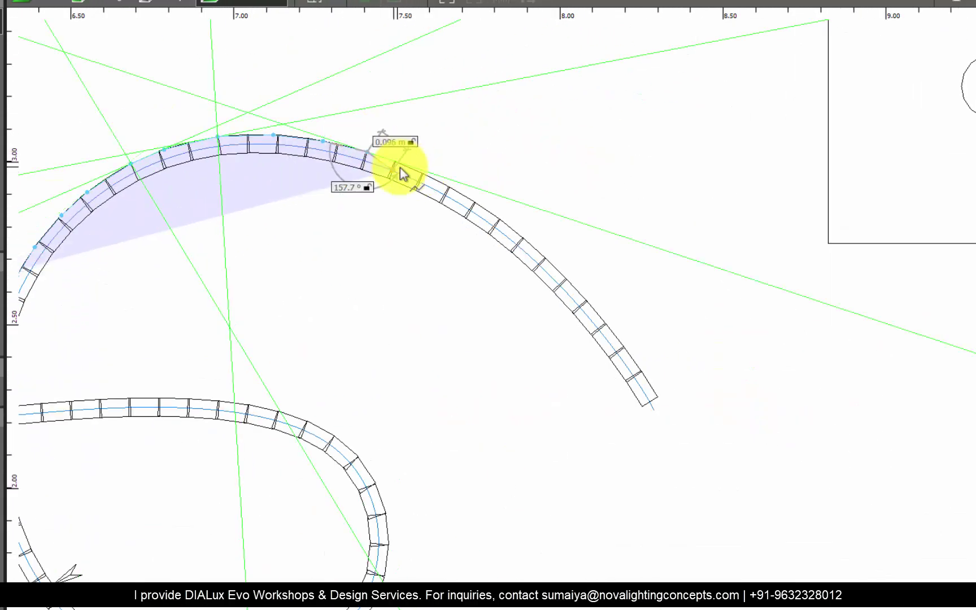
scroll(468, 203, up, 8)
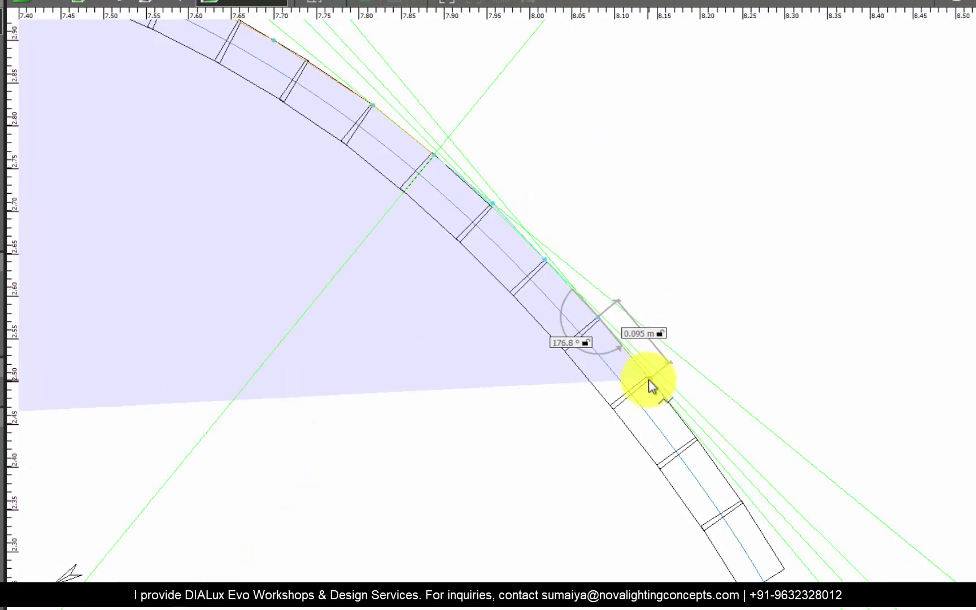
click(428, 224)
click(483, 298)
click(533, 378)
click(486, 408)
Trace the outline back from the free end up the inner edge of the last arch's descending side.
click(434, 328)
click(382, 254)
click(326, 184)
scroll(326, 184, down, 3)
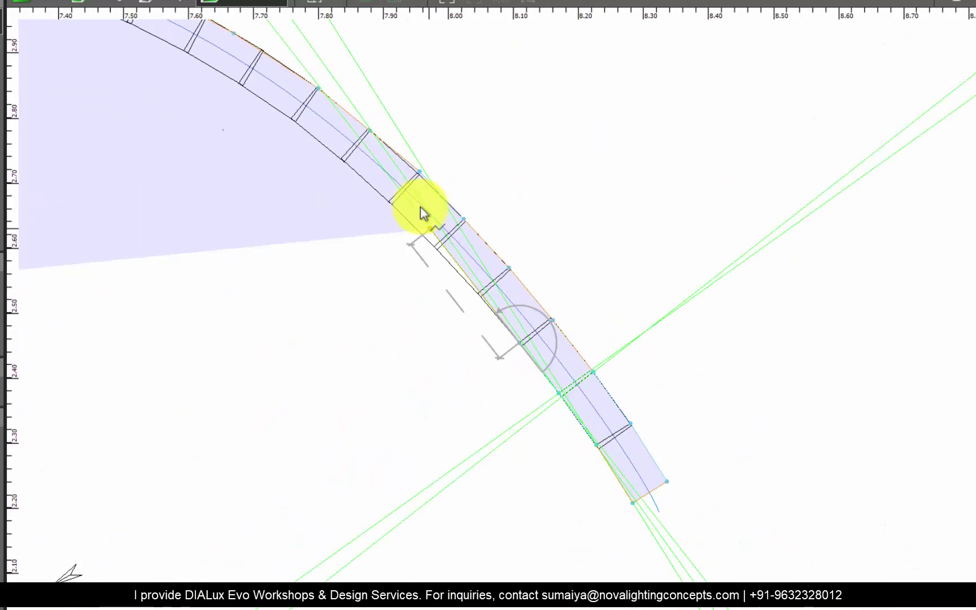
click(359, 177)
click(306, 129)
click(521, 226)
click(461, 192)
click(402, 162)
click(337, 132)
Continue the return outline along the inner edge around the last arch's crest and down its other side.
scroll(824, 276, down, 4)
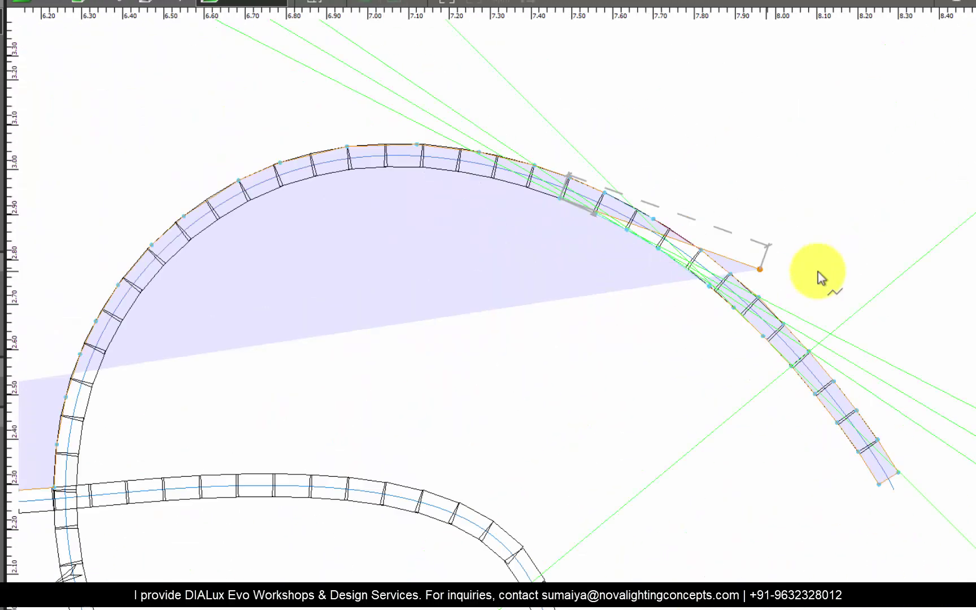
click(563, 191)
click(485, 179)
click(410, 165)
click(337, 169)
click(242, 180)
scroll(723, 129, down, 3)
scroll(408, 179, up, 3)
click(358, 191)
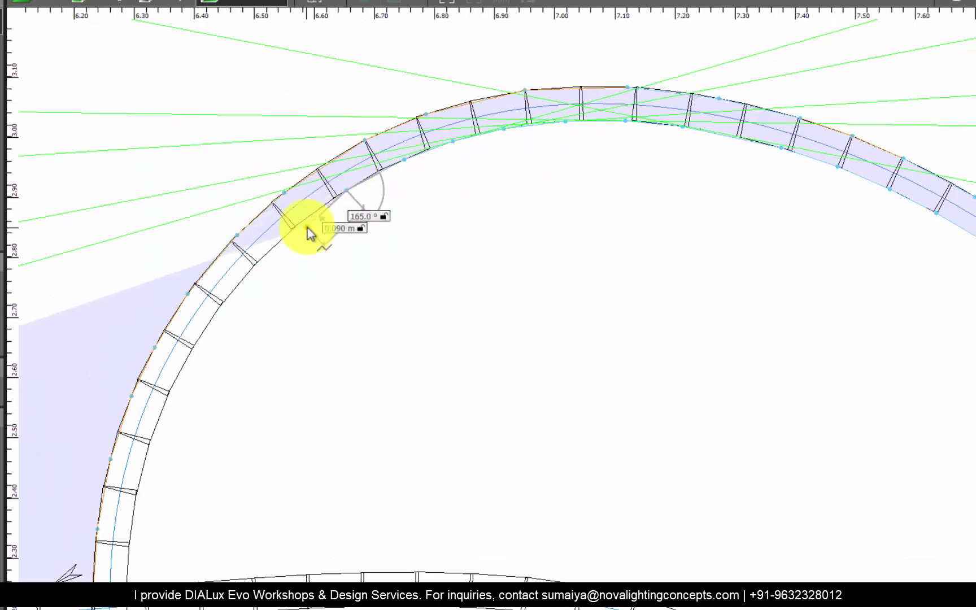
click(307, 229)
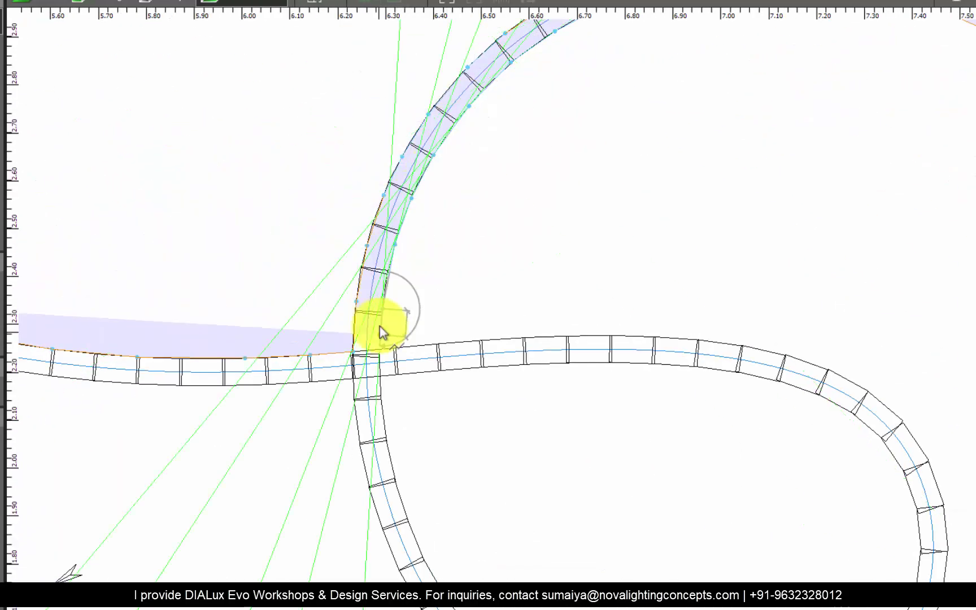
Complete the outline through the second crossing and along the connecting stretch's lower edge to the first crossing, closing the polygon.
click(380, 377)
scroll(274, 391, up, 3)
click(569, 359)
click(473, 360)
click(390, 357)
click(318, 352)
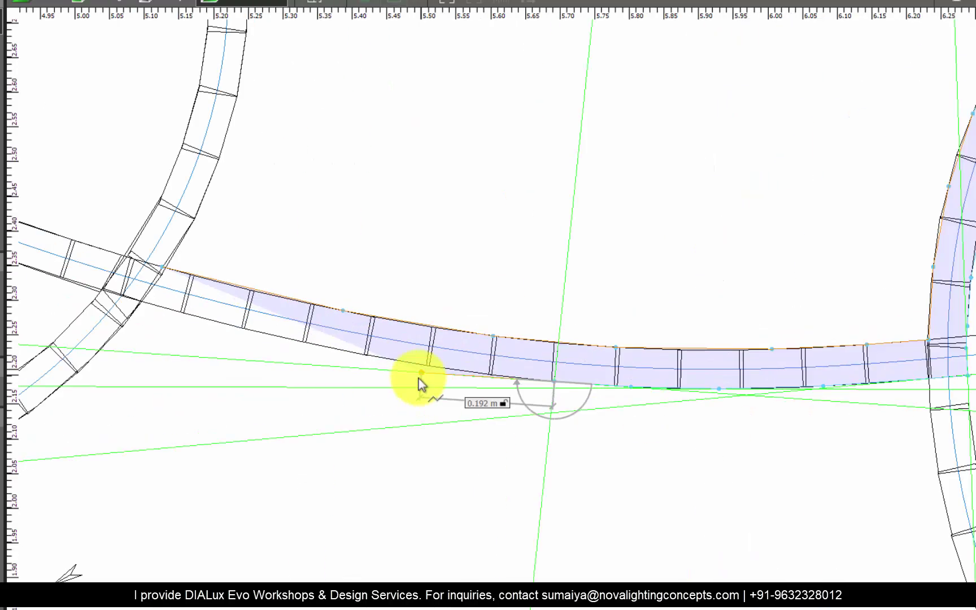
click(427, 366)
click(323, 345)
scroll(646, 318, down, 3)
scroll(562, 311, up, 4)
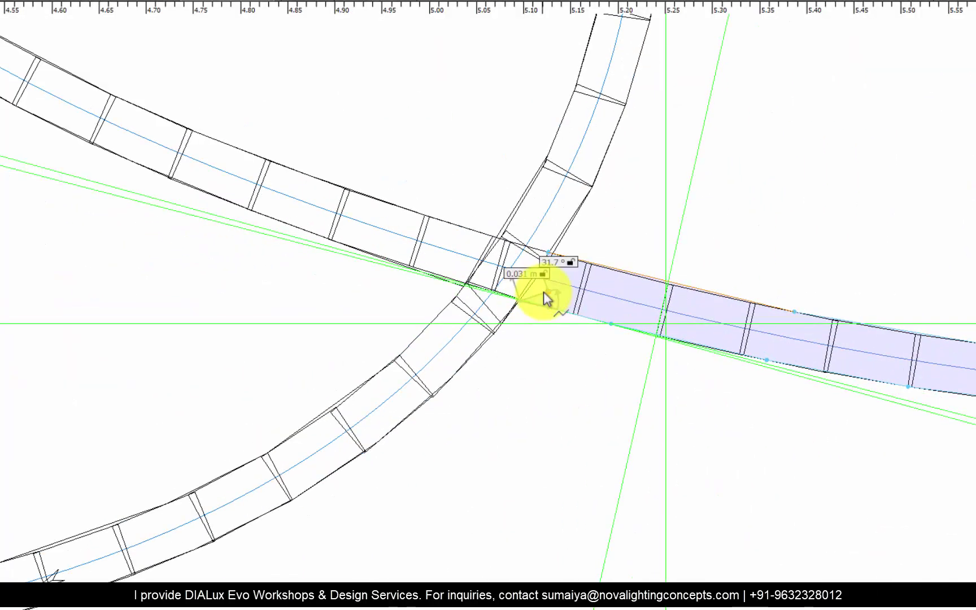
right_click(545, 293)
Start an extrusion outline for the remaining loop at the second crossing and trace its outer edge around the bottom.
scroll(197, 271, down, 3)
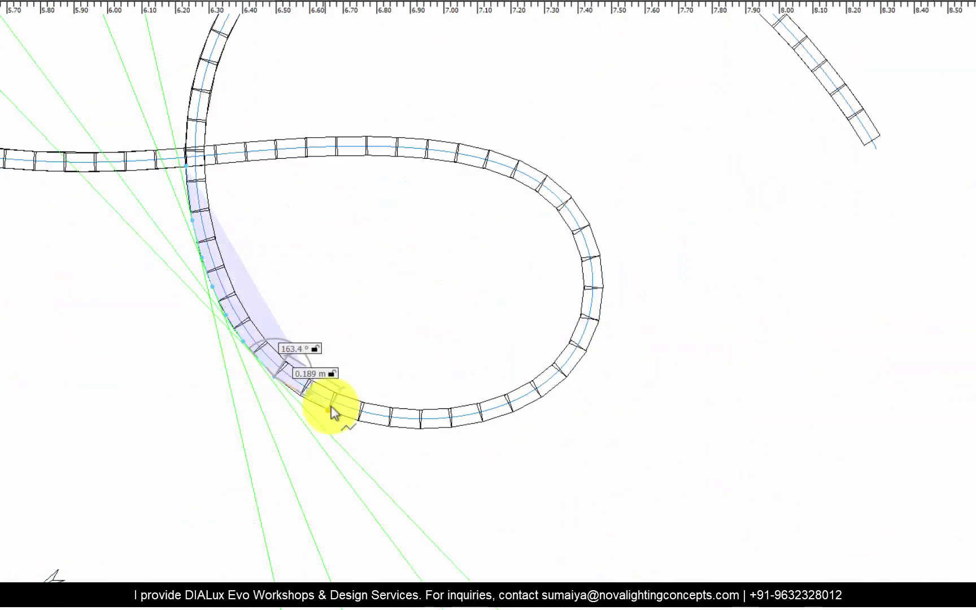
click(405, 427)
click(452, 427)
click(468, 424)
click(513, 411)
click(541, 397)
click(566, 376)
click(585, 351)
Trace the extrusion outline along the loop's outer edge from the bottom, around the far end and onto the upper edge.
scroll(601, 320, up, 3)
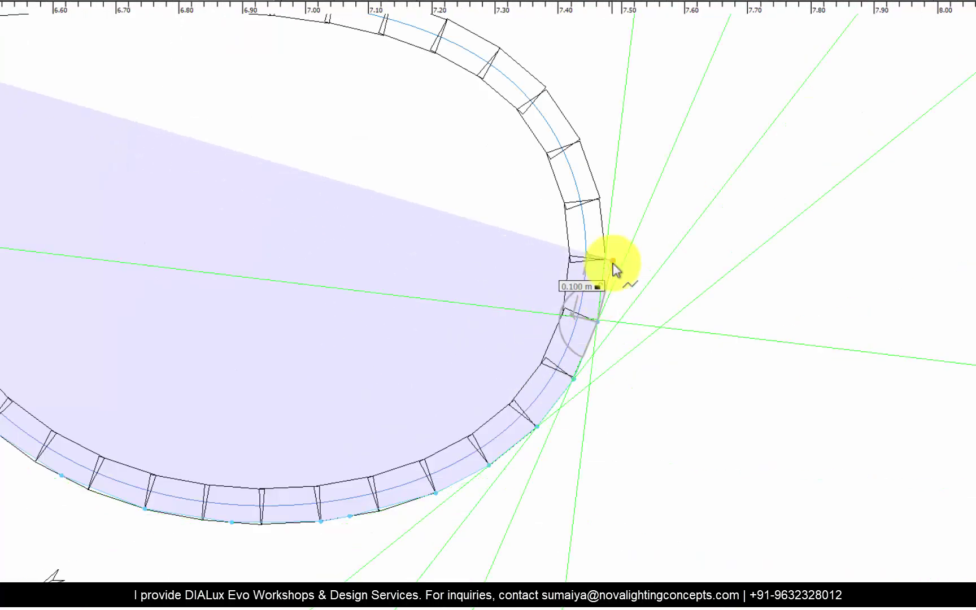
click(580, 141)
middle_drag(537, 90, 615, 224)
click(627, 229)
click(579, 188)
click(522, 158)
click(462, 139)
click(401, 124)
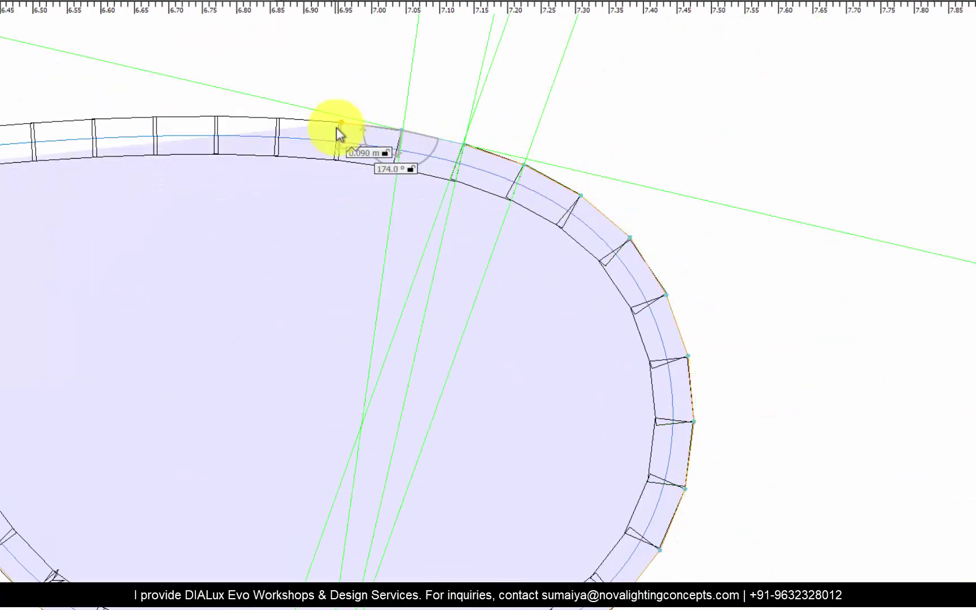
Continue the outline along the loop's upper outer edge to the second crossing and cross over to the inner edge.
click(341, 119)
click(500, 177)
click(425, 179)
click(353, 181)
click(272, 188)
click(187, 196)
click(187, 235)
Trace the return outline along the inner edge of the loop's upper stretch and into its far-end bend.
click(289, 224)
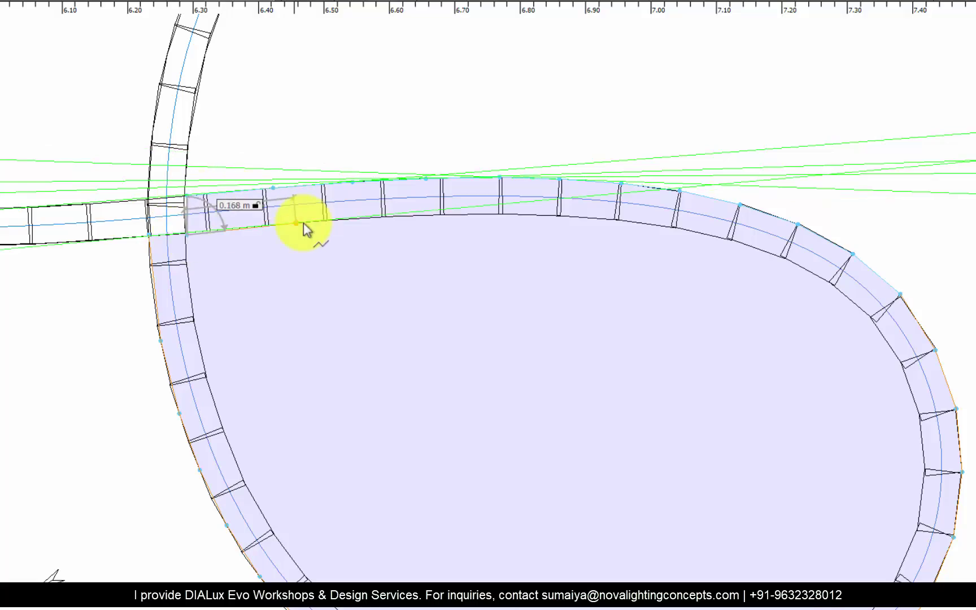
click(386, 216)
click(557, 214)
click(630, 221)
click(722, 238)
scroll(723, 237, down, 1)
middle_drag(723, 237, 433, 173)
click(483, 190)
click(522, 210)
click(550, 236)
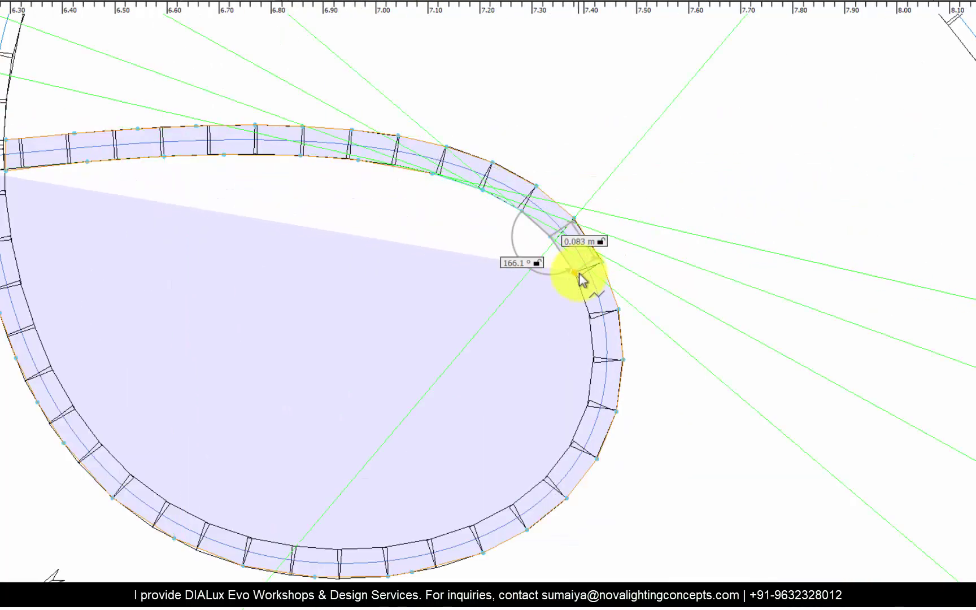
Continue the return outline along the inner edge down the far-end bend to the middle of the loop's bottom.
click(588, 406)
click(575, 441)
click(548, 476)
click(510, 506)
click(474, 524)
click(428, 540)
click(380, 547)
click(337, 550)
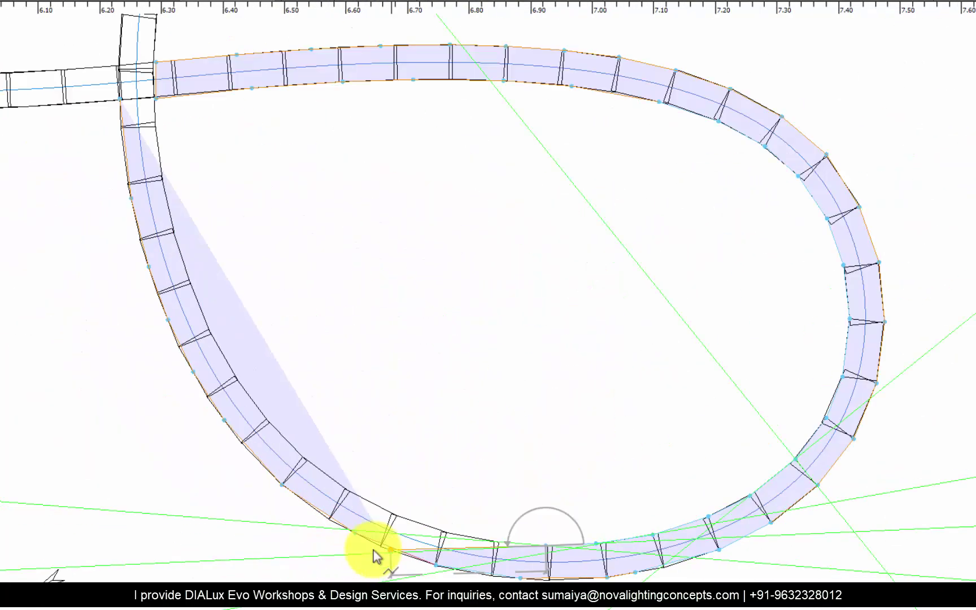
Finish the inner edge from the loop's bottom up to the second crossing and close the polygon.
click(385, 509)
click(337, 483)
click(288, 447)
click(248, 404)
click(213, 355)
click(186, 309)
click(162, 249)
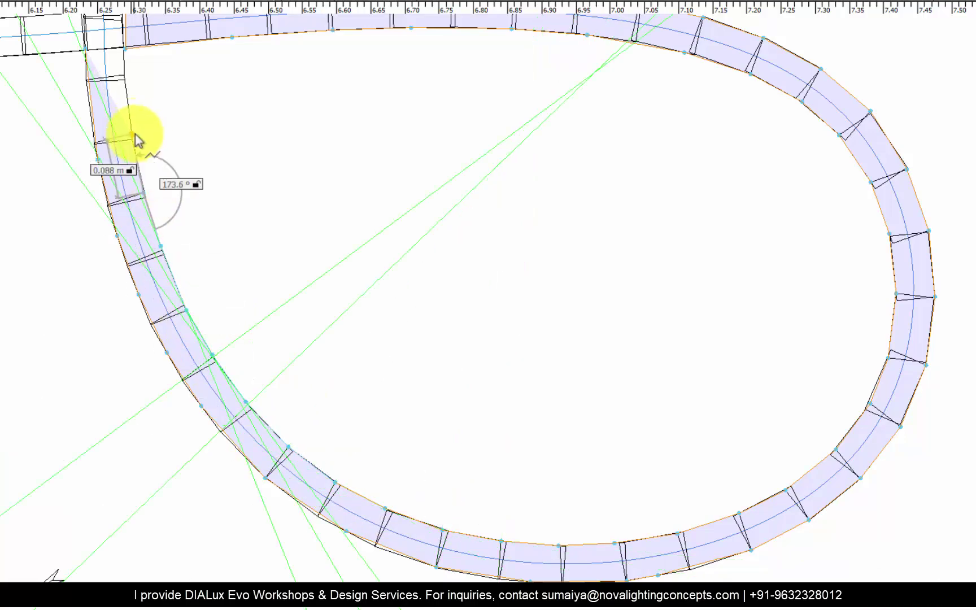
right_click(570, 256)
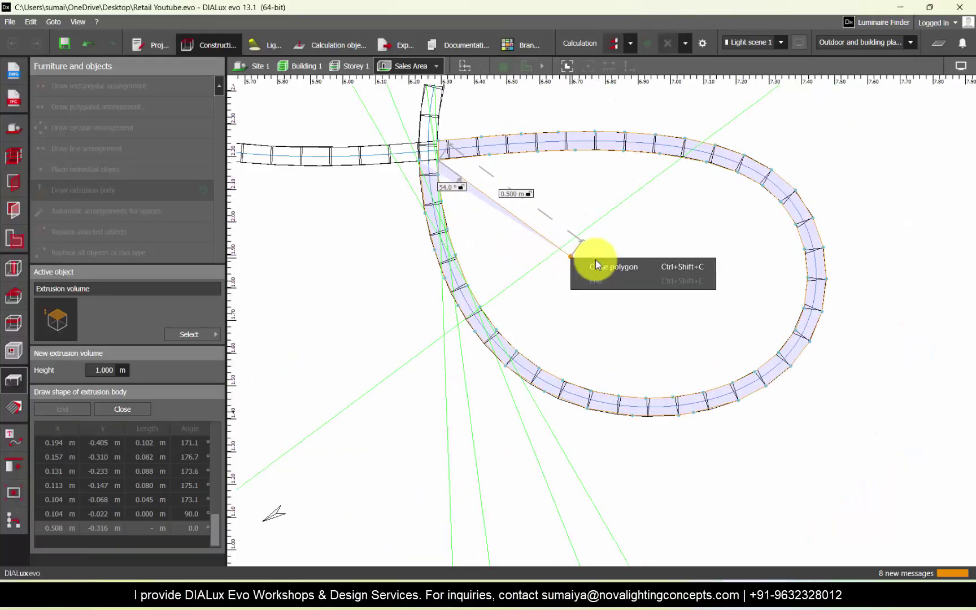
click(597, 266)
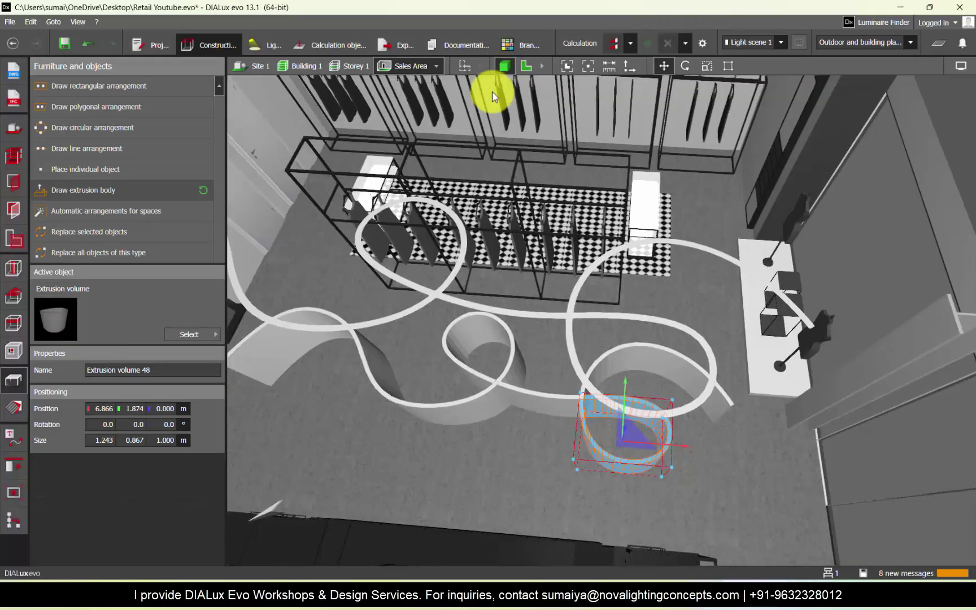
Deselect the new extrusion body, inspect the four bodies in the 3D view and save the project.
scroll(479, 298, up, 4)
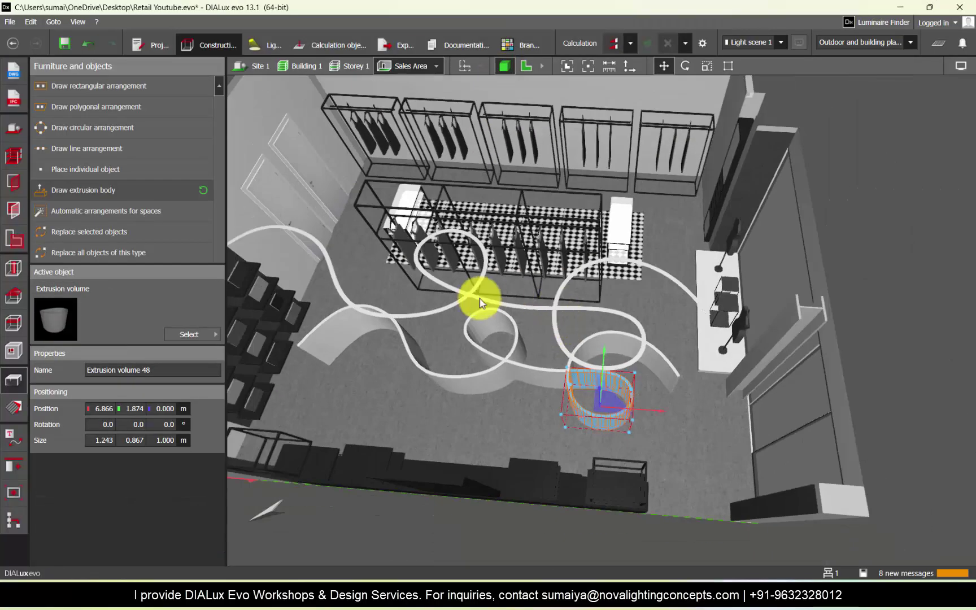
key(Escape)
scroll(715, 307, down, 3)
right_drag(641, 398, 615, 407)
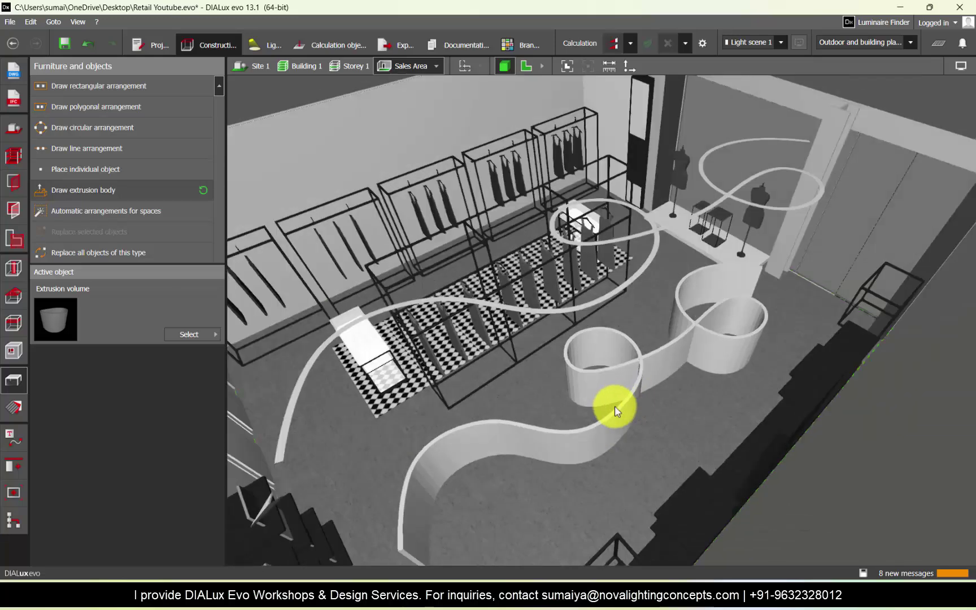
key(ctrl+s)
Select all four curved extrusion bodies together and set their height to 0.1 m.
scroll(514, 466, up, 2)
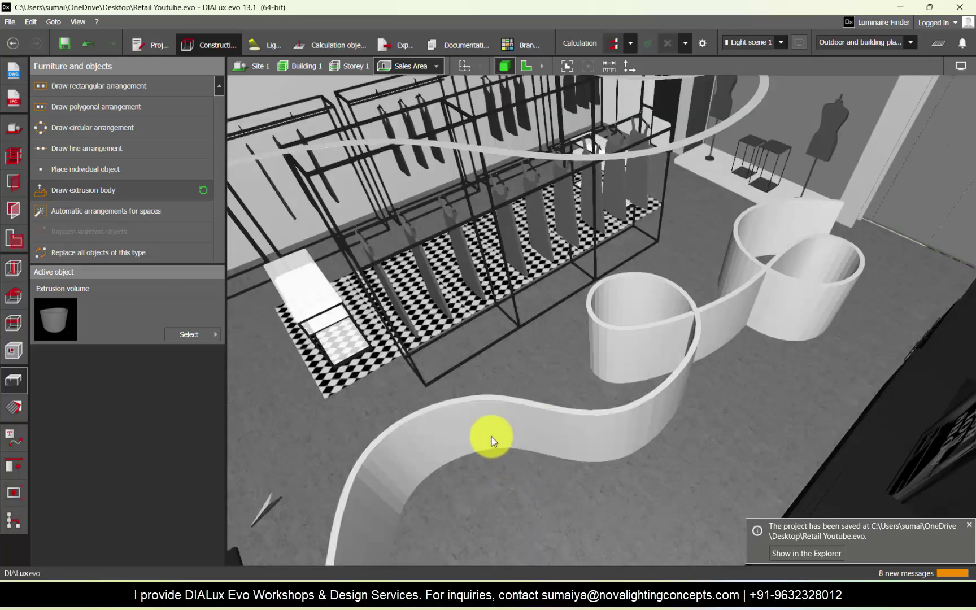
click(491, 443)
right_drag(688, 342, 658, 344)
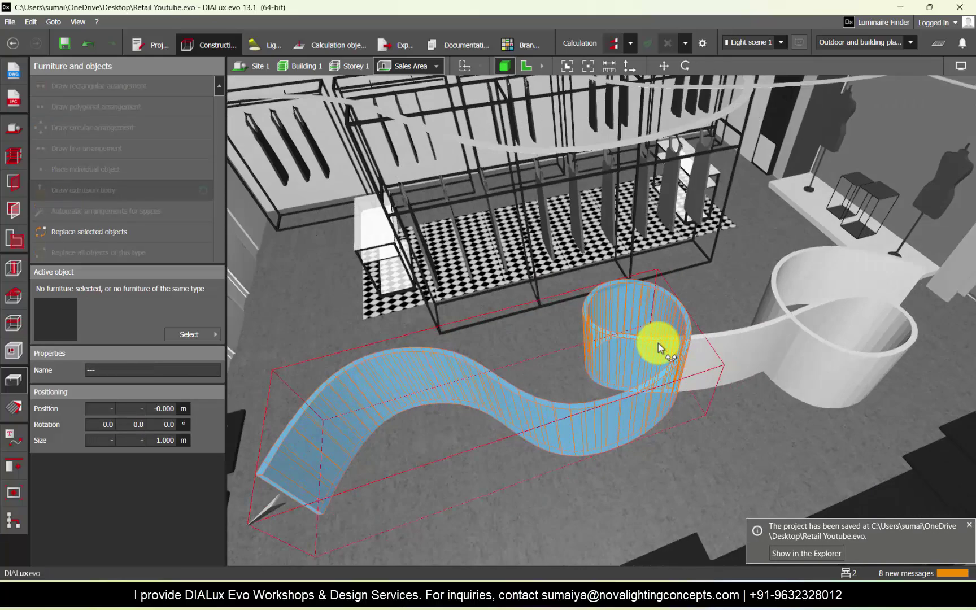
ctrl+click(714, 348)
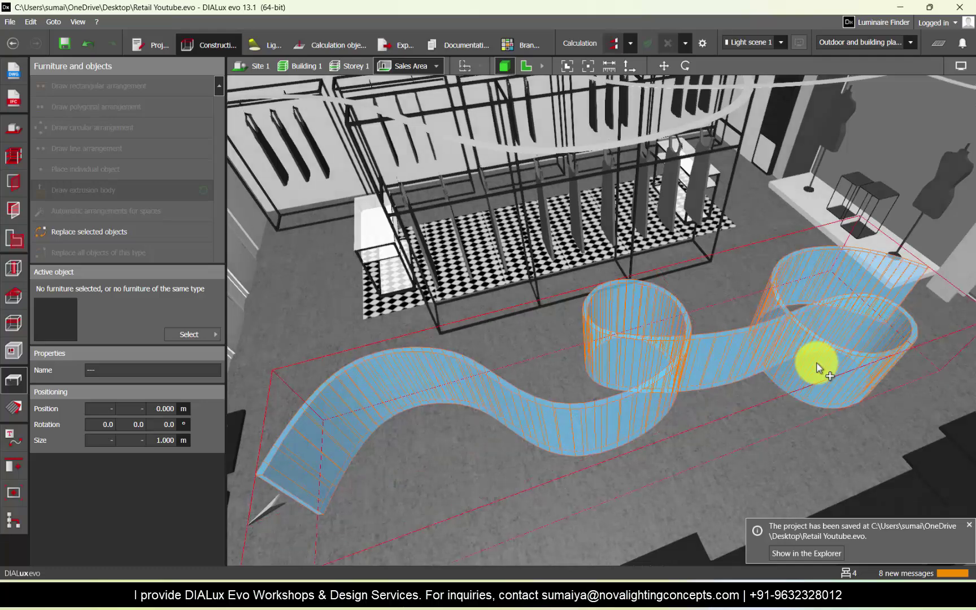
click(13, 465)
click(12, 387)
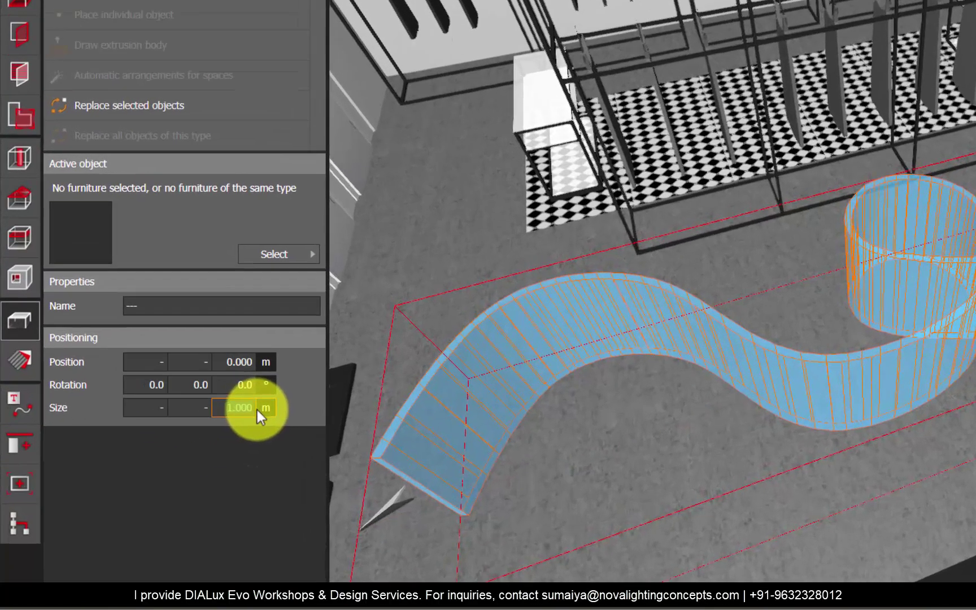
text(0.1)
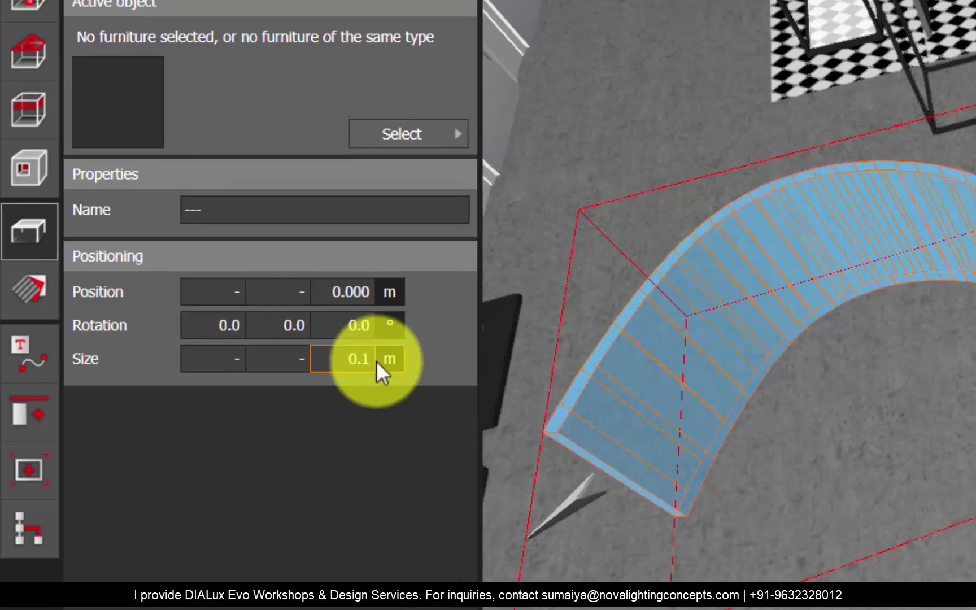
key(Return)
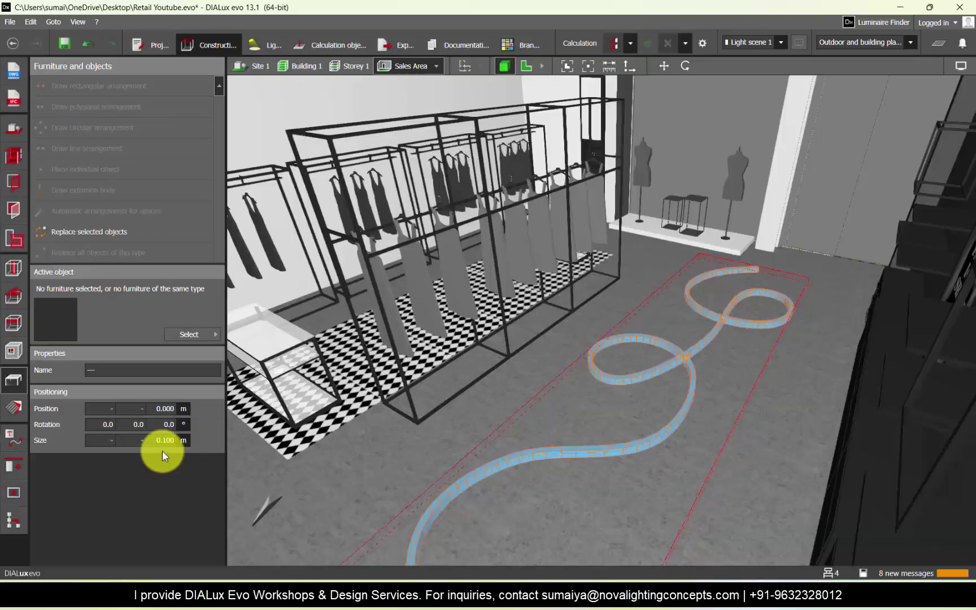
Raise the four extrusion bodies in the front view, trying 2.9 m, and set their vertical position to 3 m.
click(664, 67)
click(547, 66)
drag(593, 392, 618, 179)
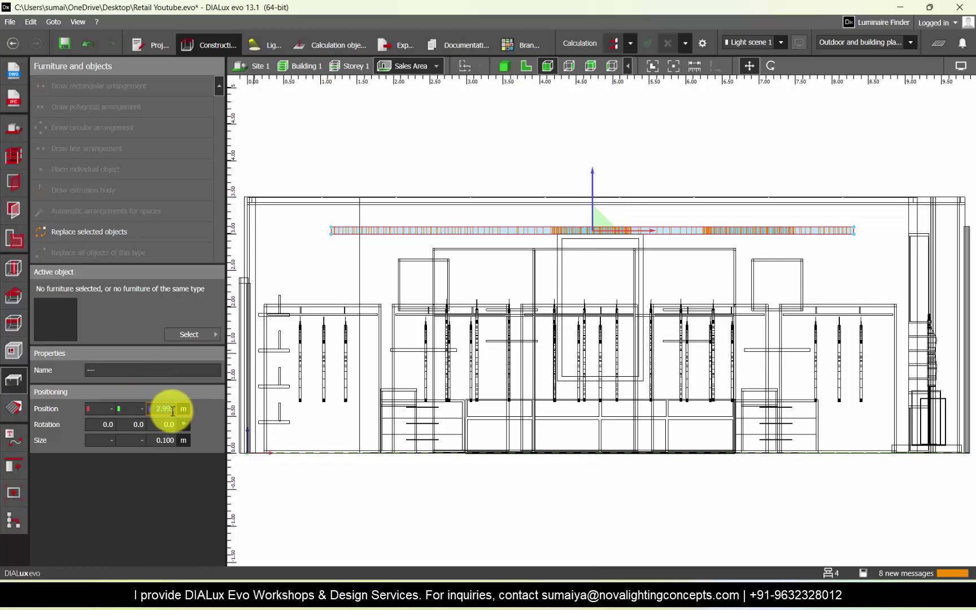
text(2.9)
key(Return)
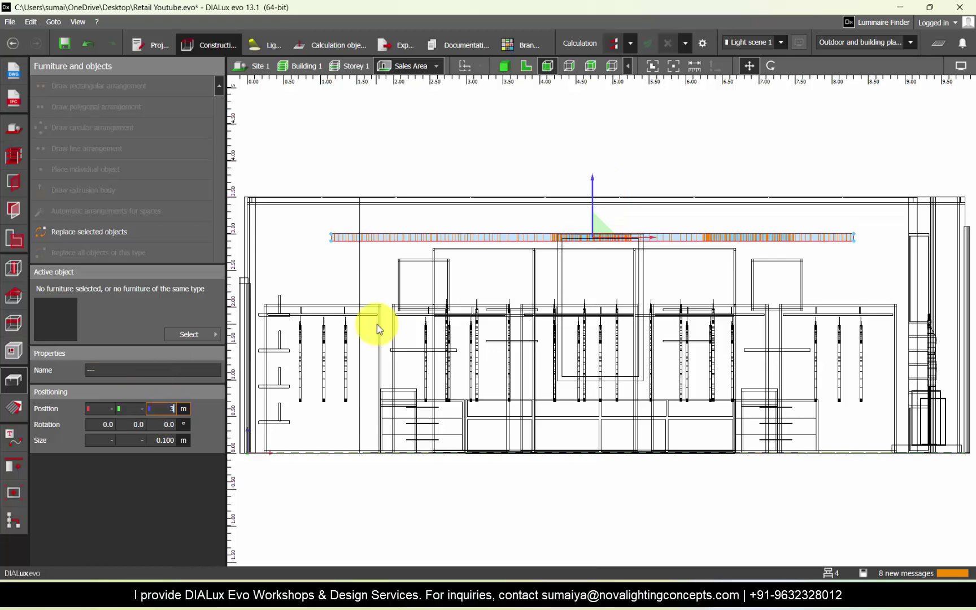
text(3)
key(Return)
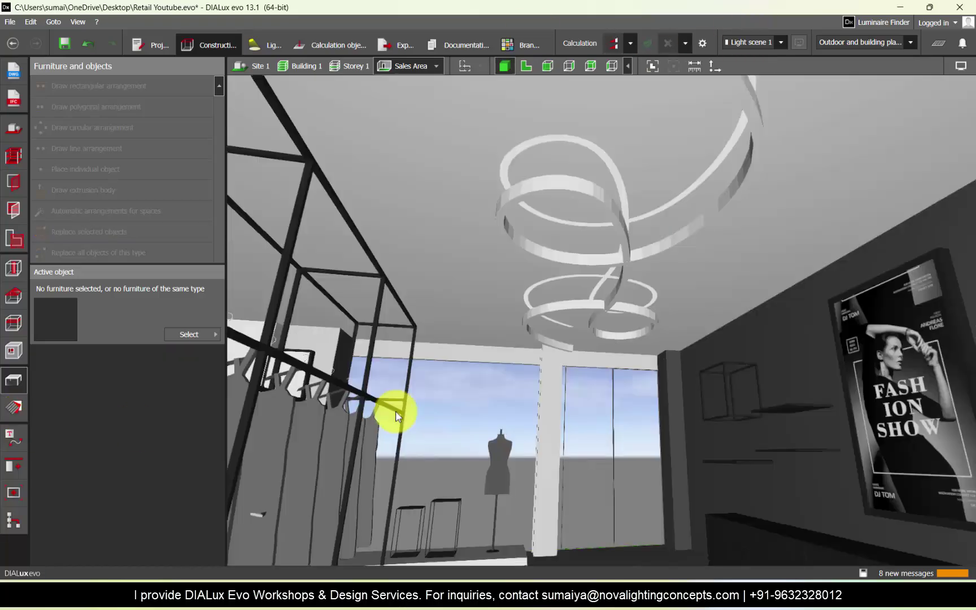
Create a black colour material (#000000) and replace the material of the suspended extrusion bodies with it.
click(14, 407)
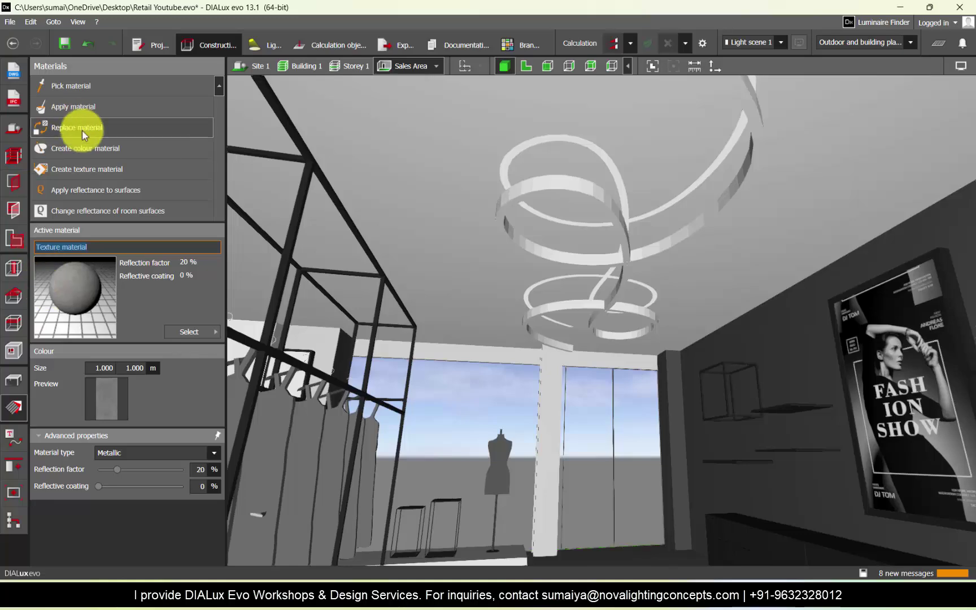
click(85, 148)
click(82, 128)
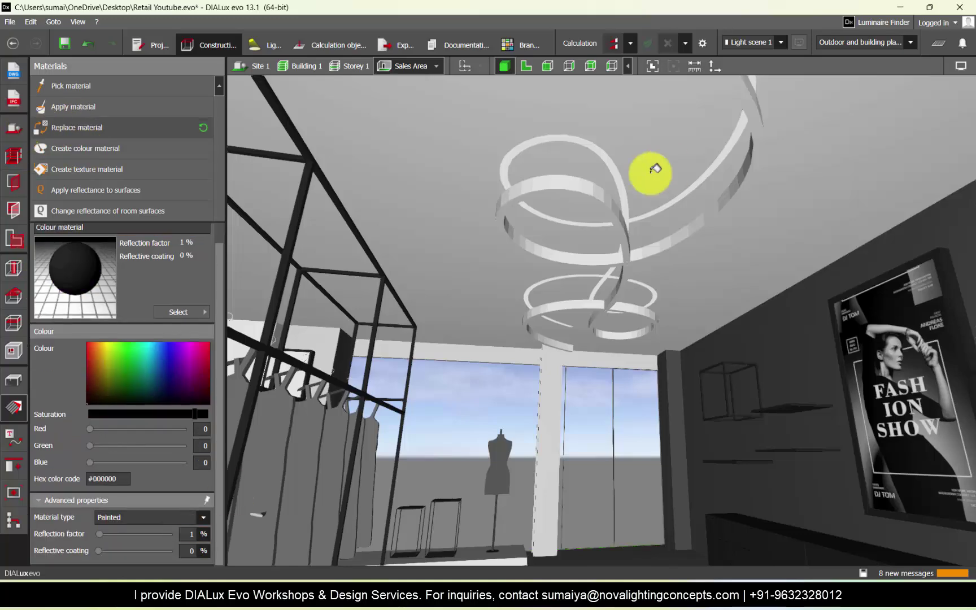
click(588, 200)
right_drag(587, 200, 628, 204)
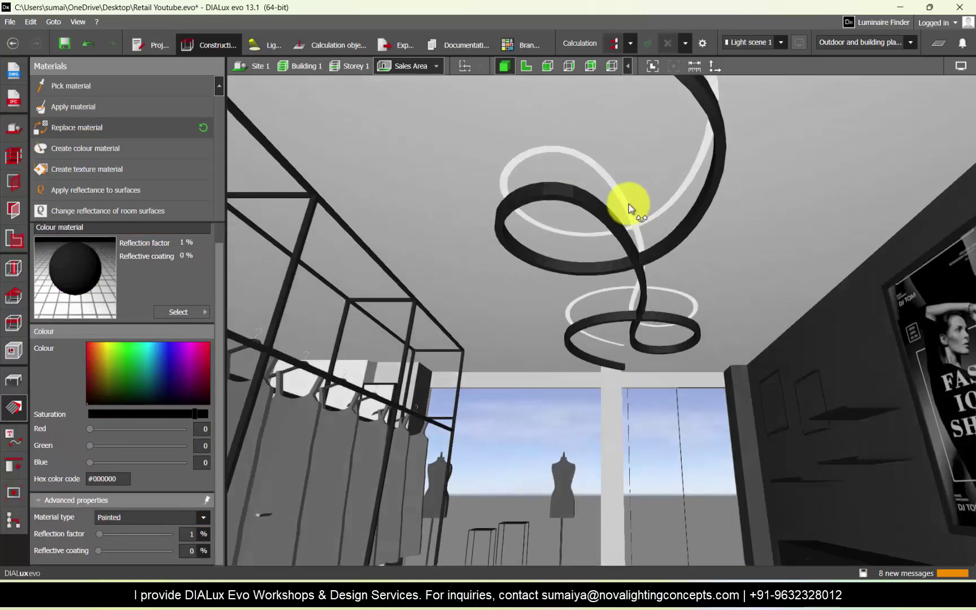
scroll(630, 209, down, 3)
Select all Tracker RI luminaires and lower them partway from the ceiling in the front view.
click(264, 43)
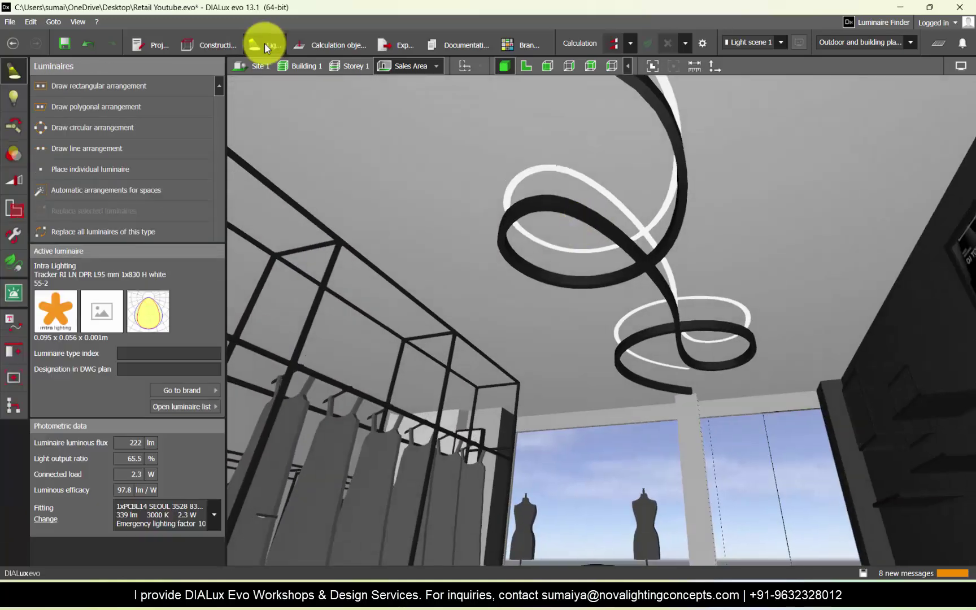
click(671, 104)
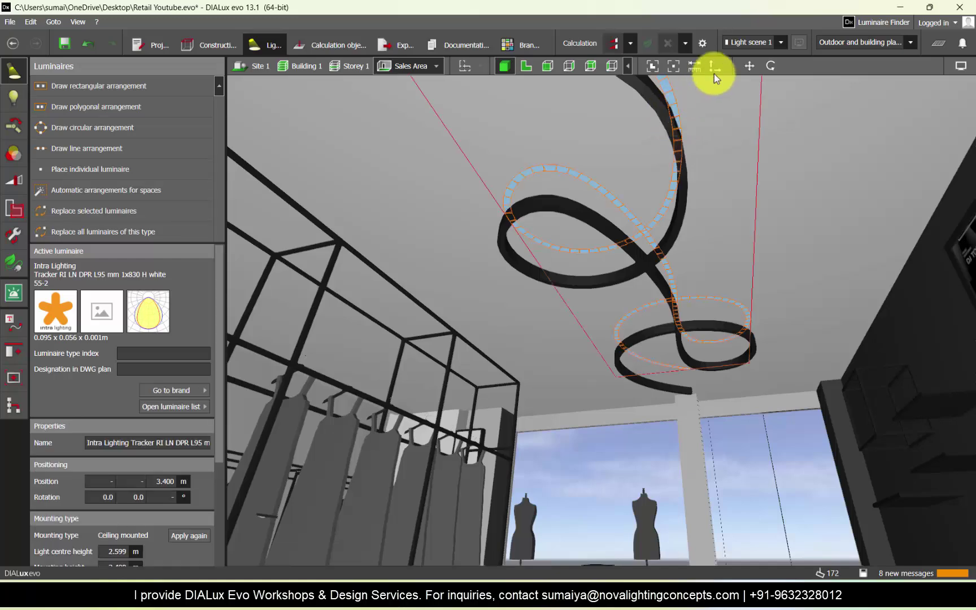
click(545, 66)
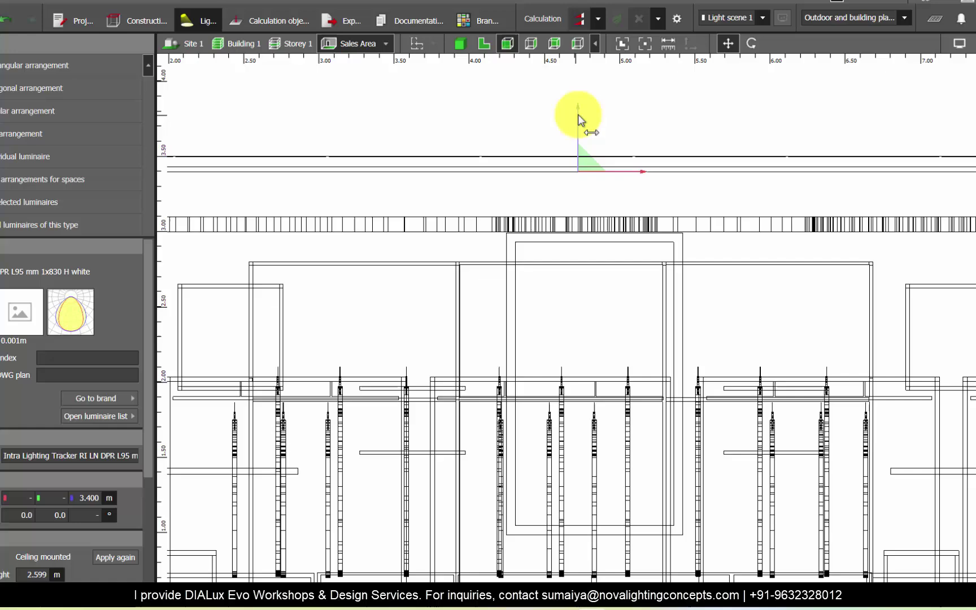
drag(611, 134, 611, 157)
Turn on the luminaires' light direction arrows and lower the luminaires to just beneath the extrusion bodies, at about 2.99 m.
click(952, 11)
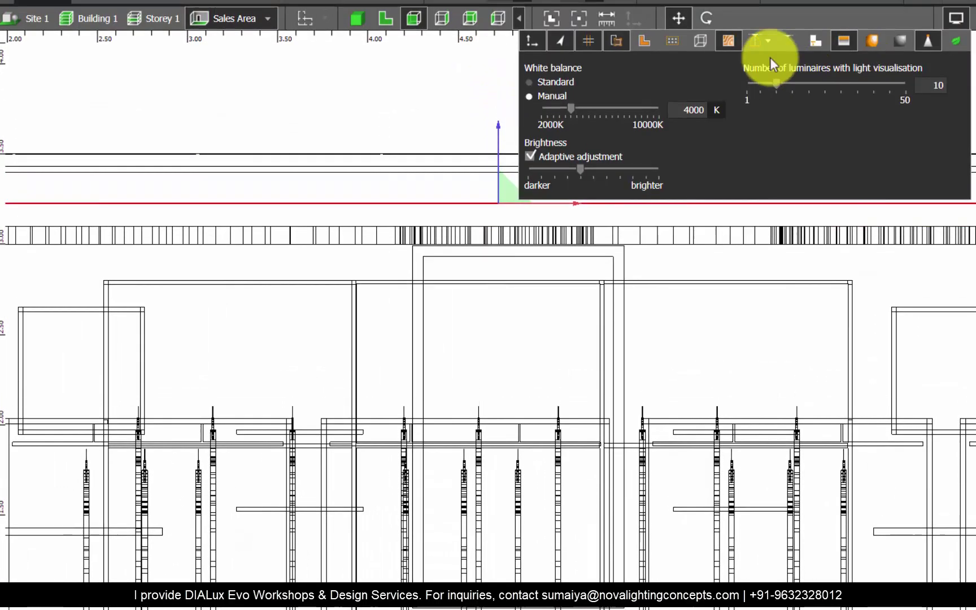
click(754, 50)
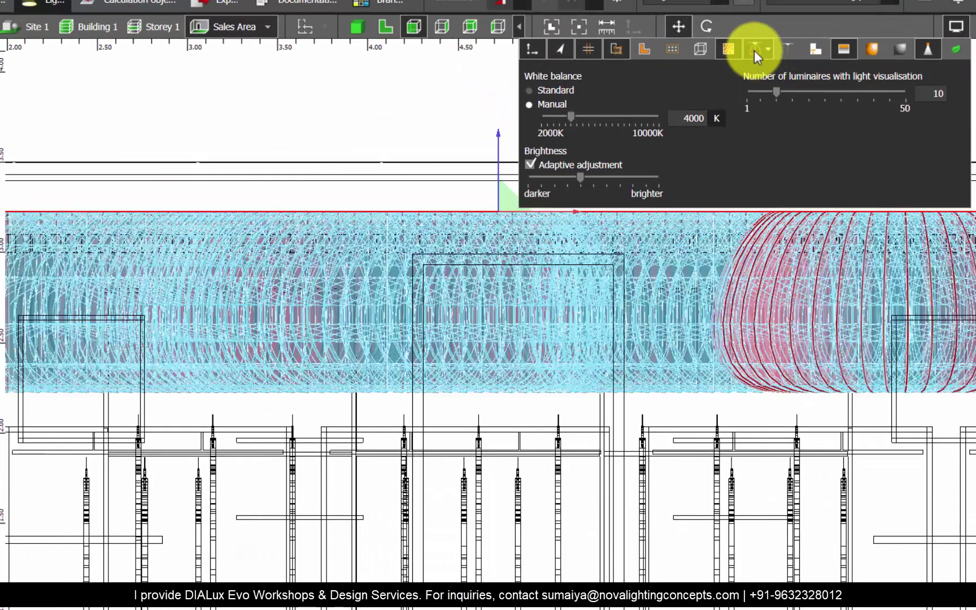
click(754, 50)
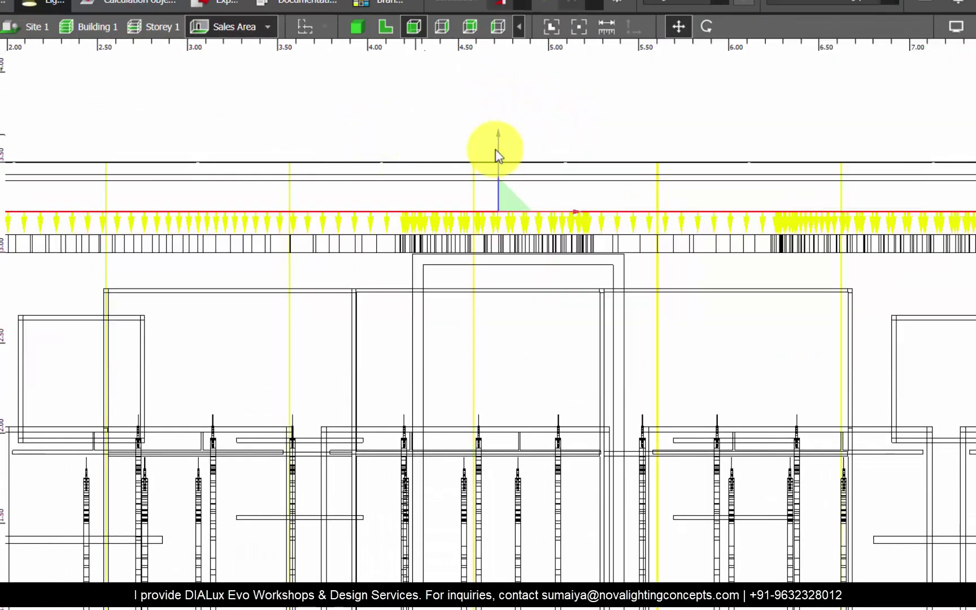
scroll(492, 151, up, 4)
drag(489, 156, 488, 200)
scroll(486, 259, up, 4)
scroll(429, 250, up, 5)
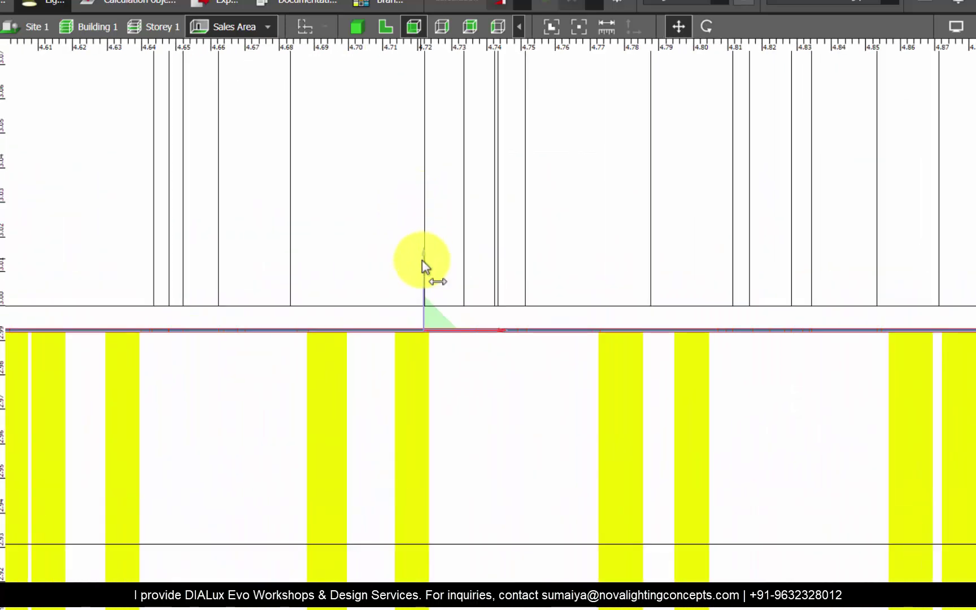
Check the lowered luminaires under the curved bodies in the 3D view, hide the light direction arrows and clear the selection.
click(357, 27)
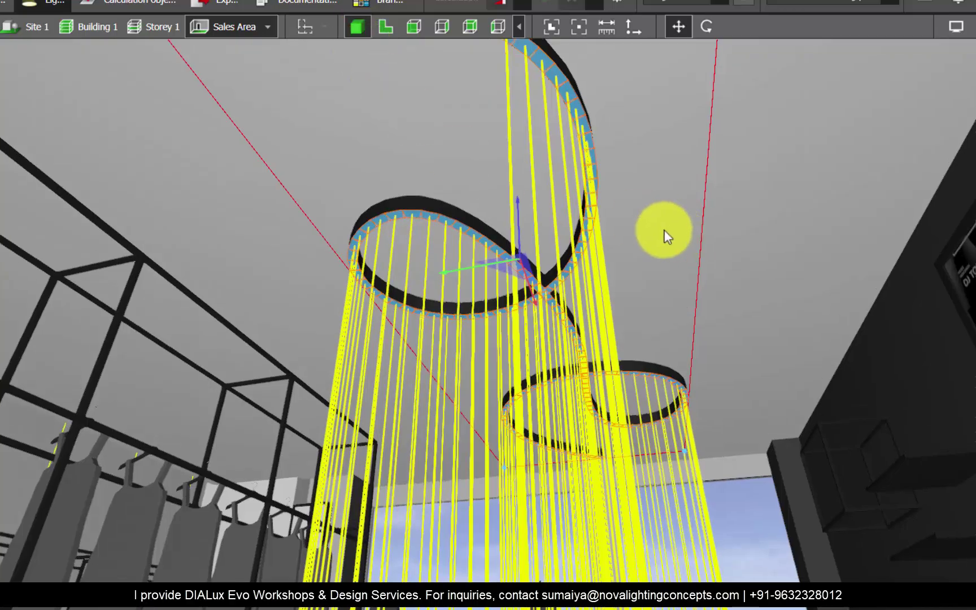
drag(665, 229, 954, 96)
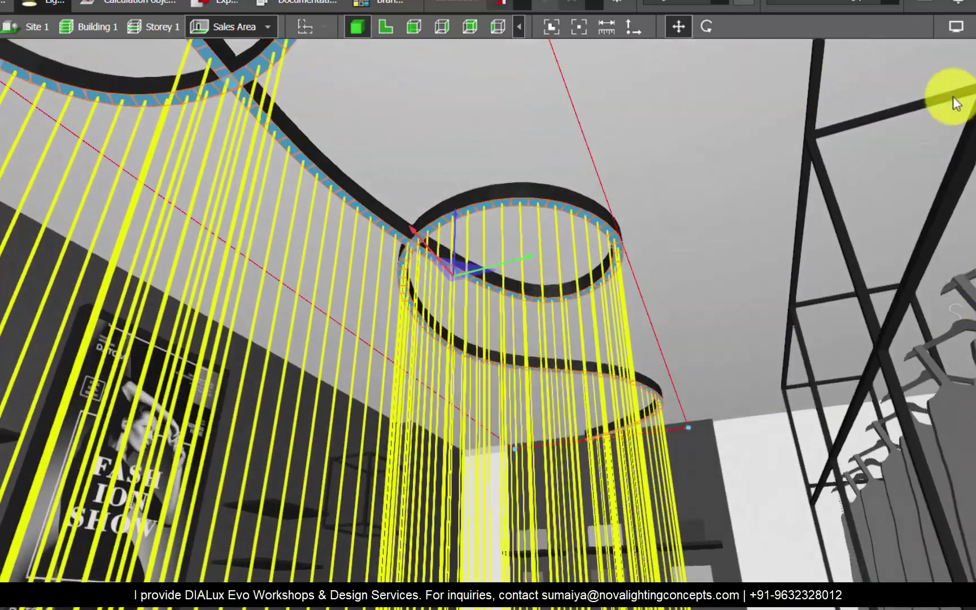
click(955, 33)
click(786, 48)
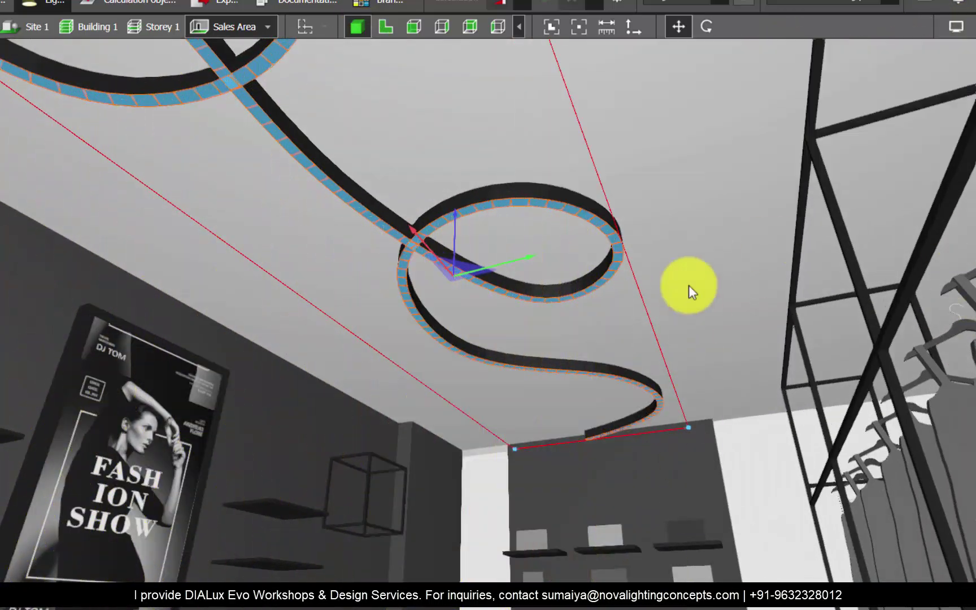
drag(688, 286, 516, 445)
click(476, 468)
drag(625, 348, 184, 126)
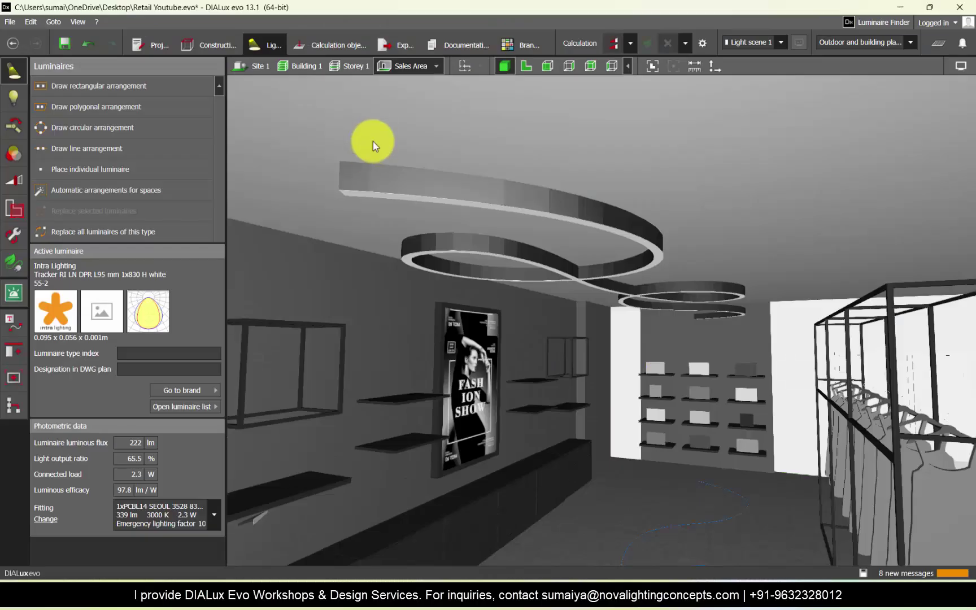
Place a vertical cylinder 0.003 m in diameter and 0.5 m high at the curved body's end, at a height of 3 m.
click(521, 66)
click(215, 44)
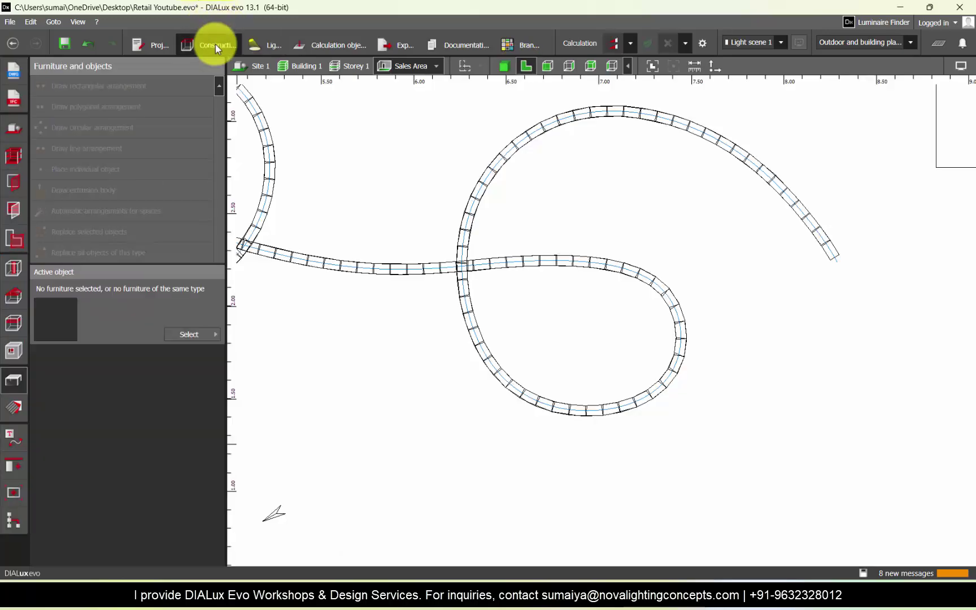
click(68, 456)
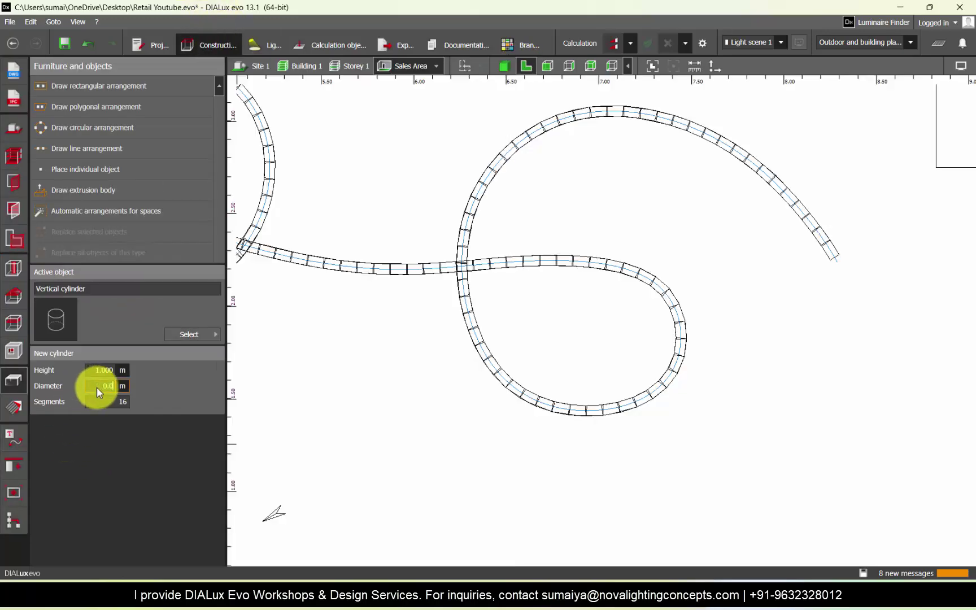
click(68, 169)
click(845, 275)
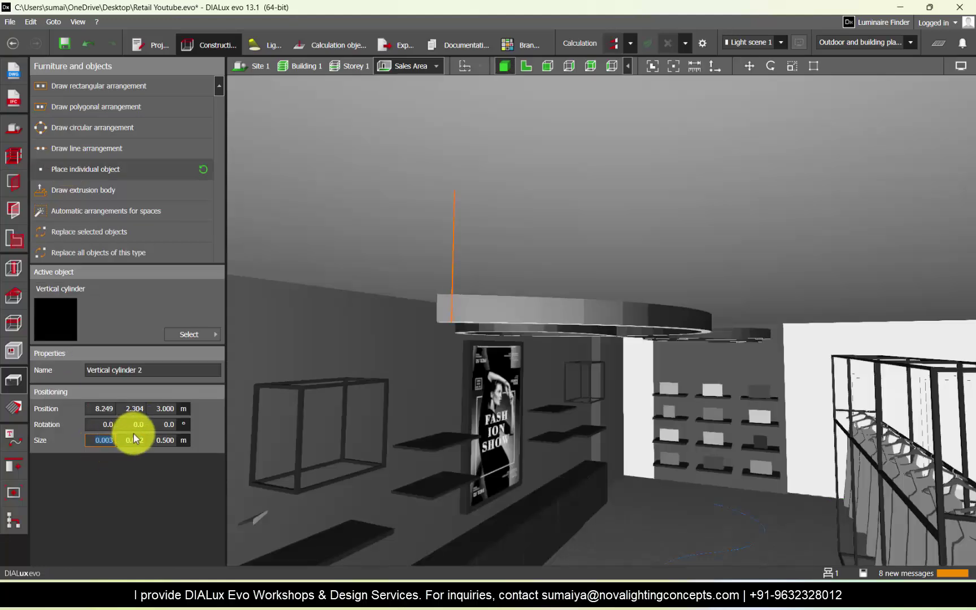
Replace the suspension cylinder's material with the black colour material #000000.
click(13, 406)
click(85, 132)
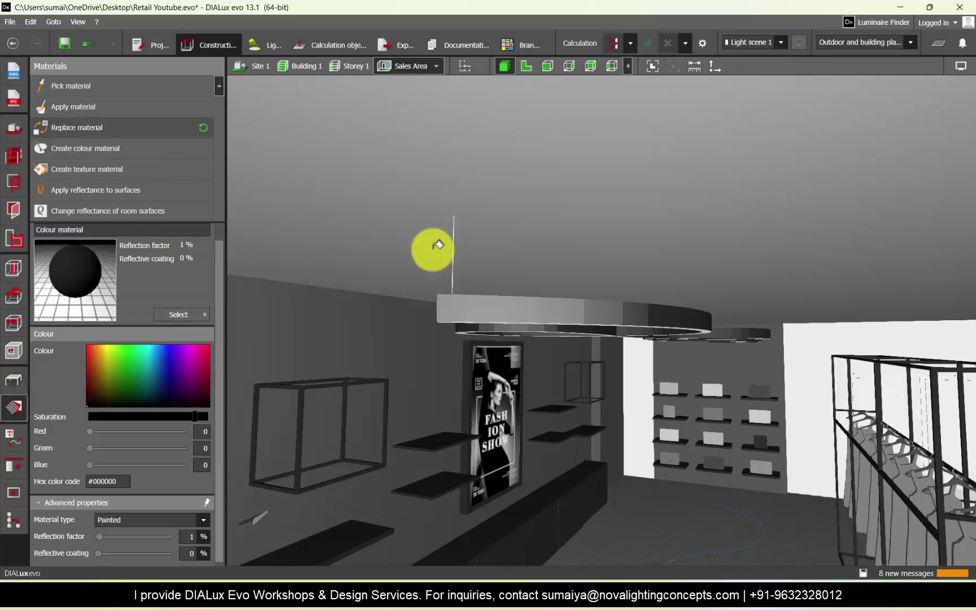
scroll(437, 248, up, 3)
scroll(641, 318, down, 4)
right_drag(641, 318, 562, 332)
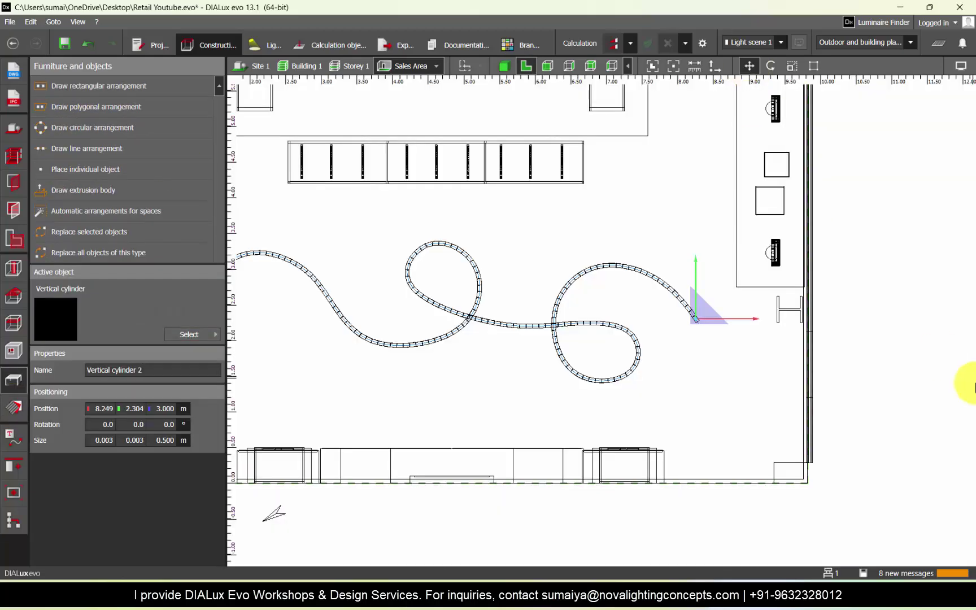
Duplicate the black suspension cylinder in the floor plan and move the copy to another point along the curved body.
scroll(973, 384, down, 2)
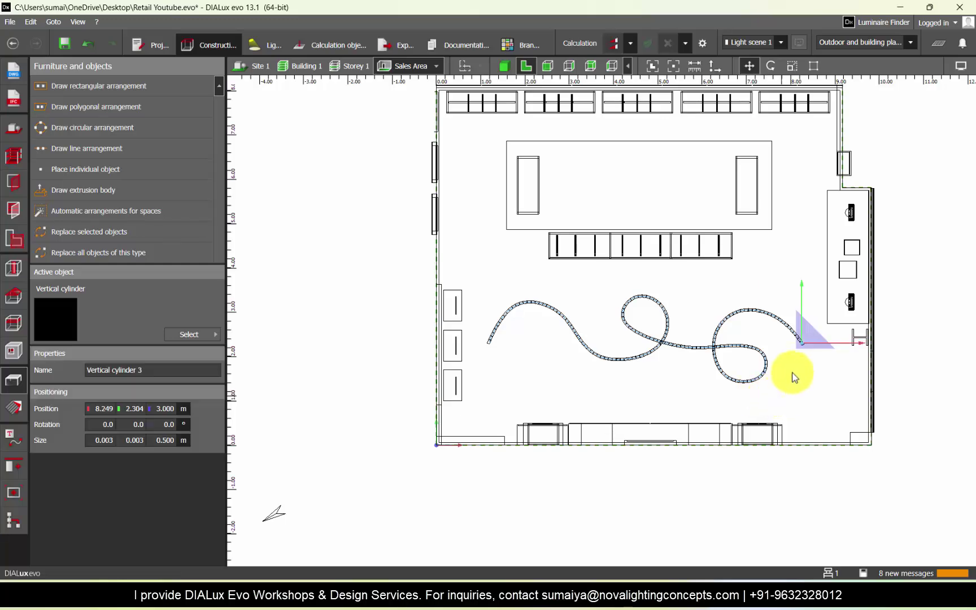
drag(795, 347, 541, 347)
scroll(490, 346, up, 4)
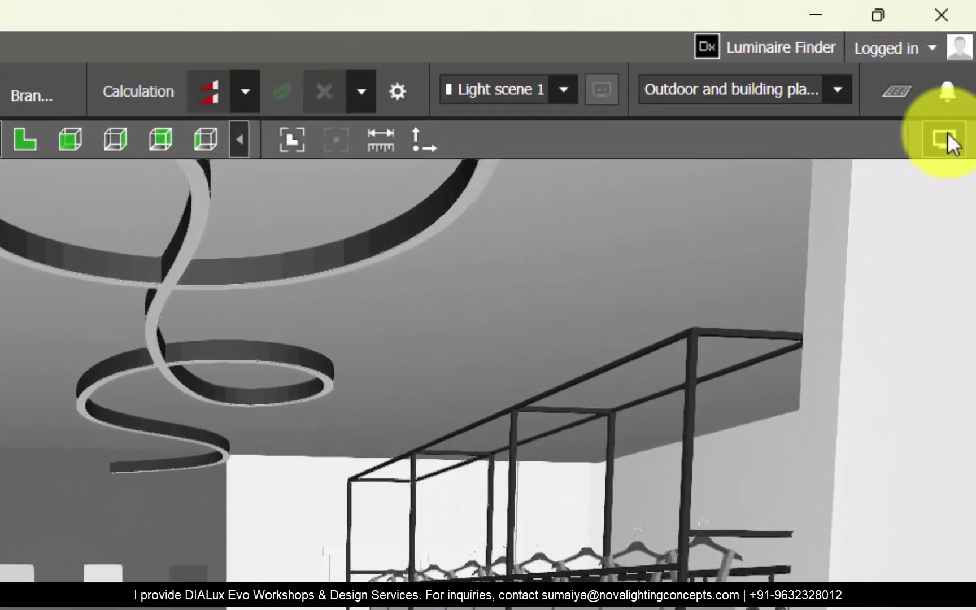
Check the display and standard calculation settings, run the lighting calculation for the entire project and view the lit sales area.
click(961, 66)
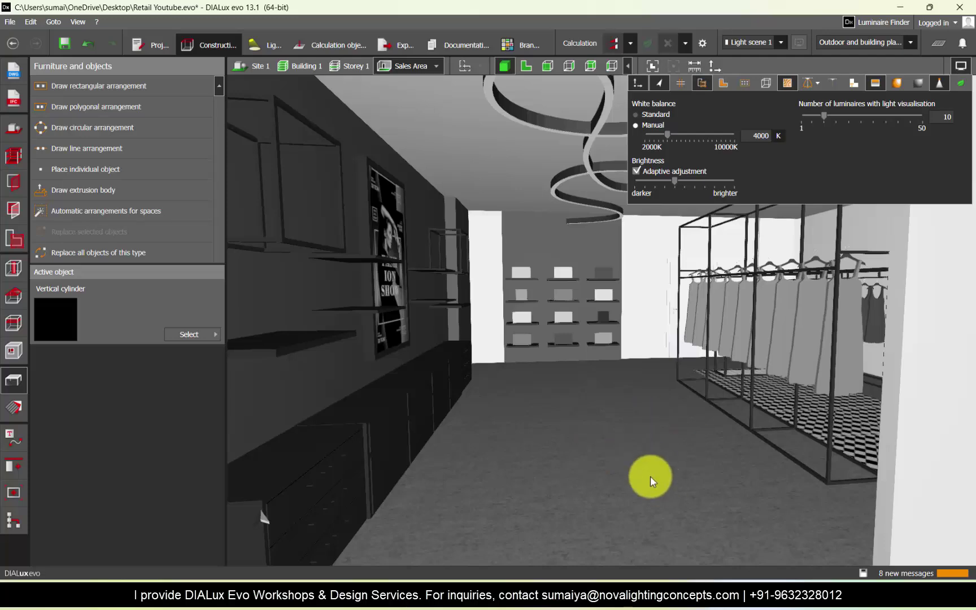
click(701, 45)
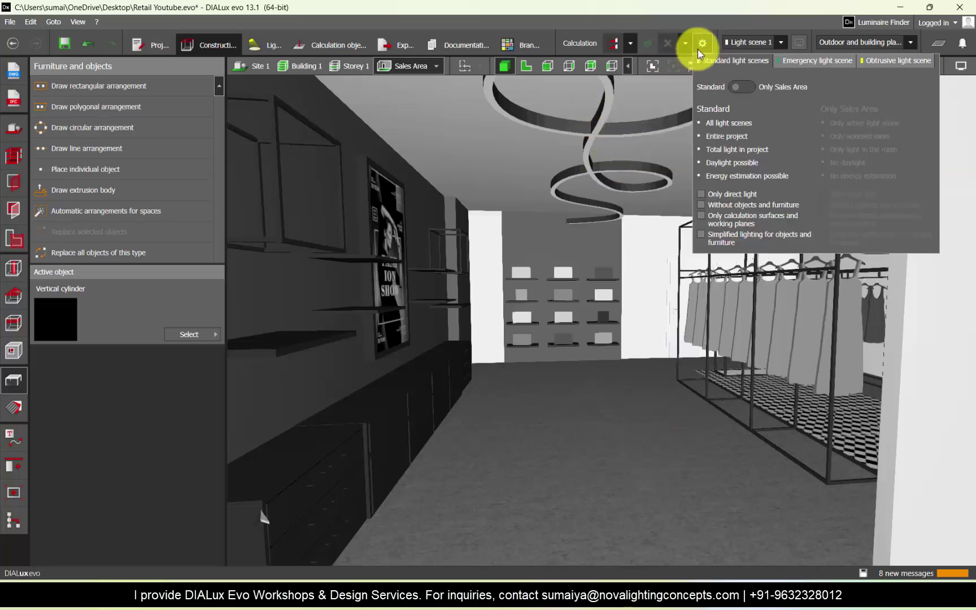
click(611, 45)
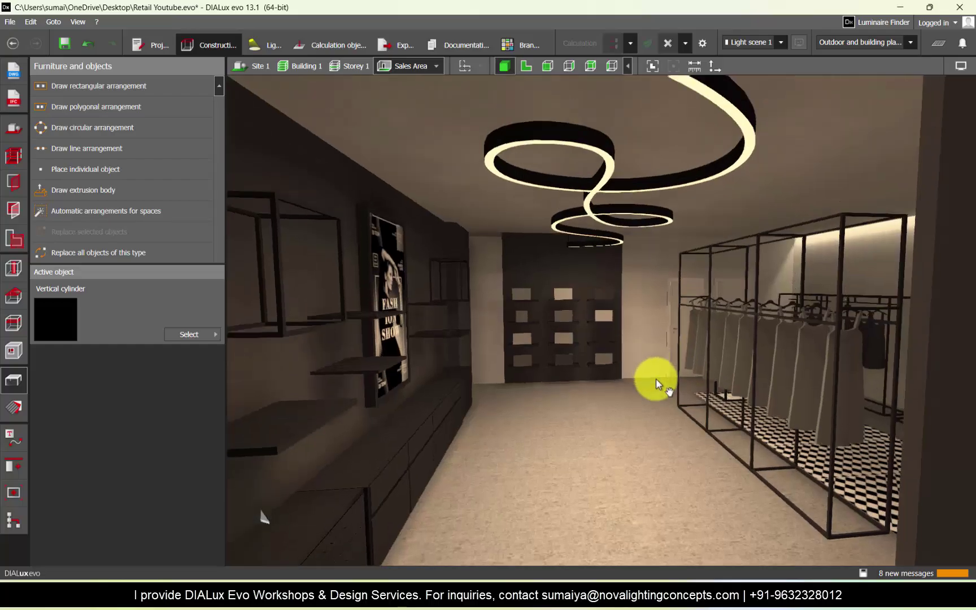
right_drag(657, 380, 698, 286)
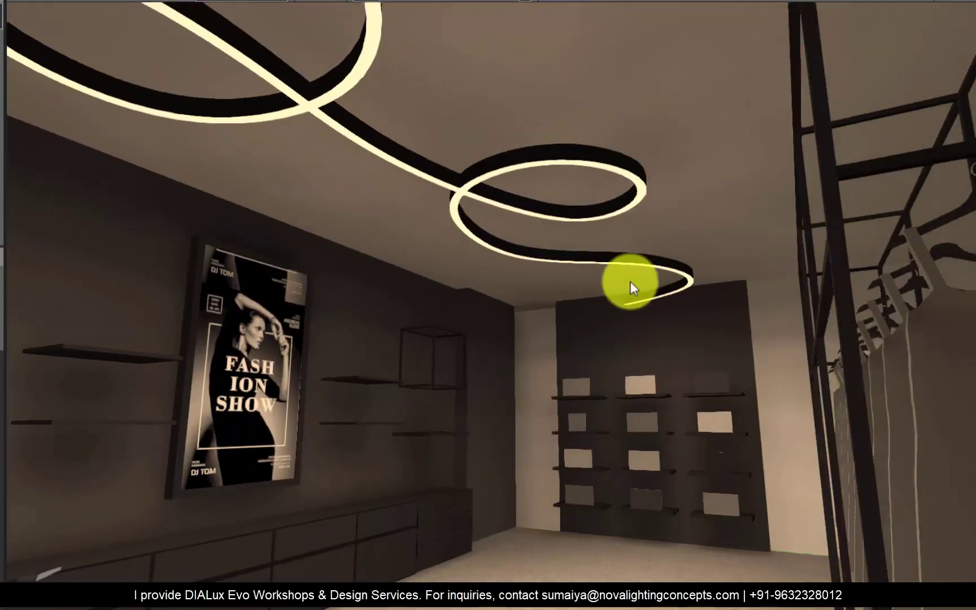
right_drag(631, 281, 565, 305)
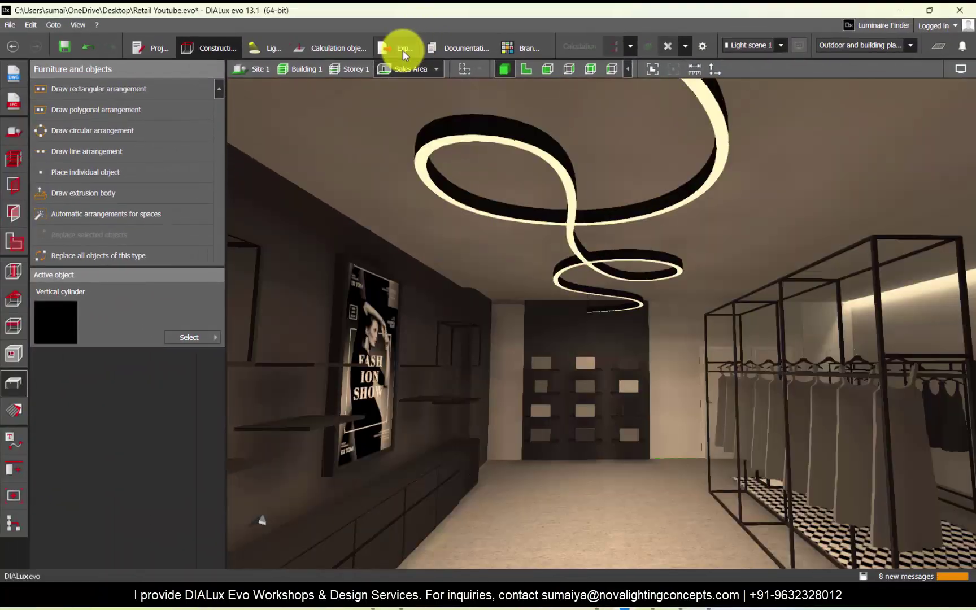
Set the white balance to 3500 K, raytrace the sales area view at 3840 x 2160 pixels and view the enlarged rendering.
click(403, 50)
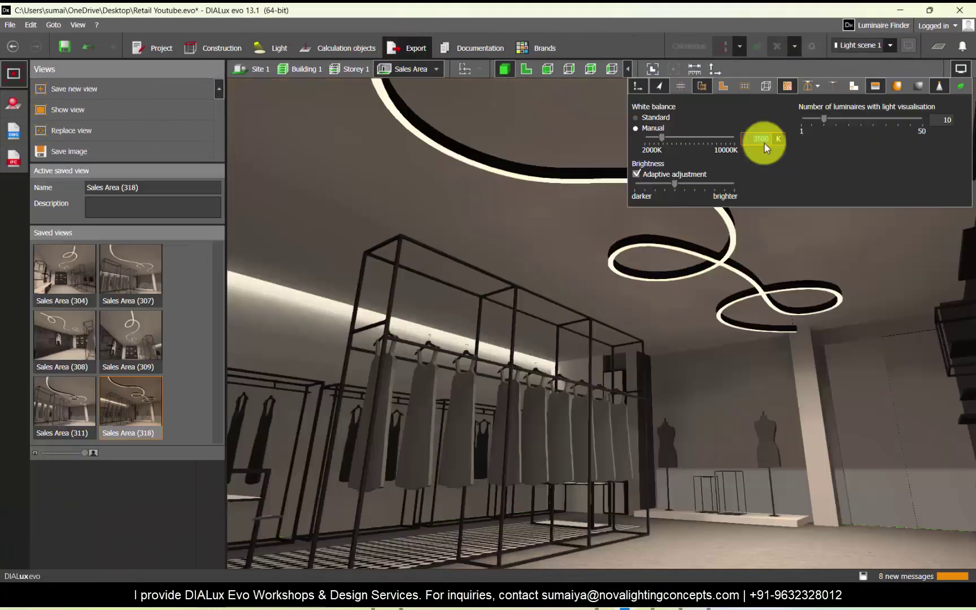
click(11, 100)
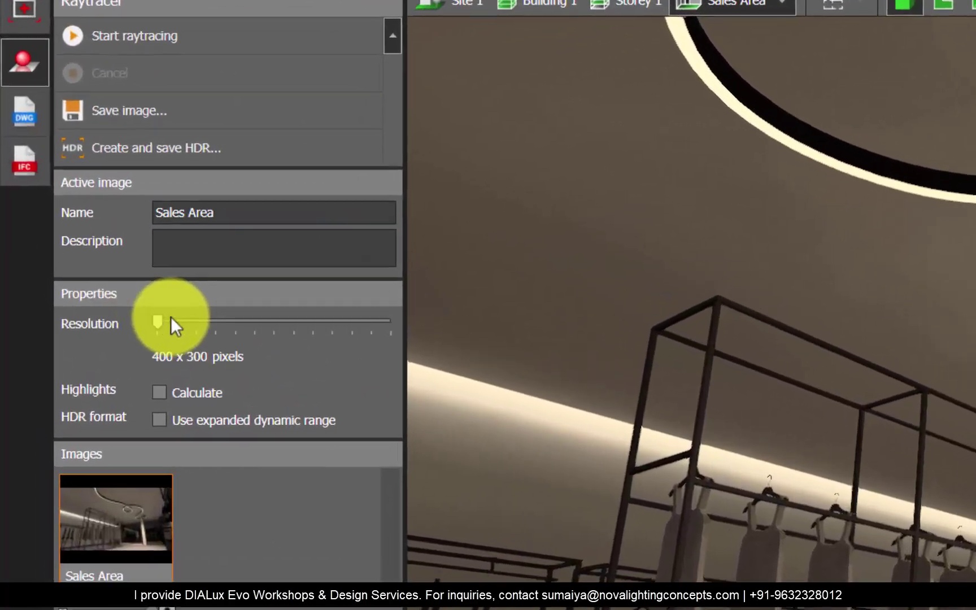
drag(88, 249, 217, 249)
click(197, 39)
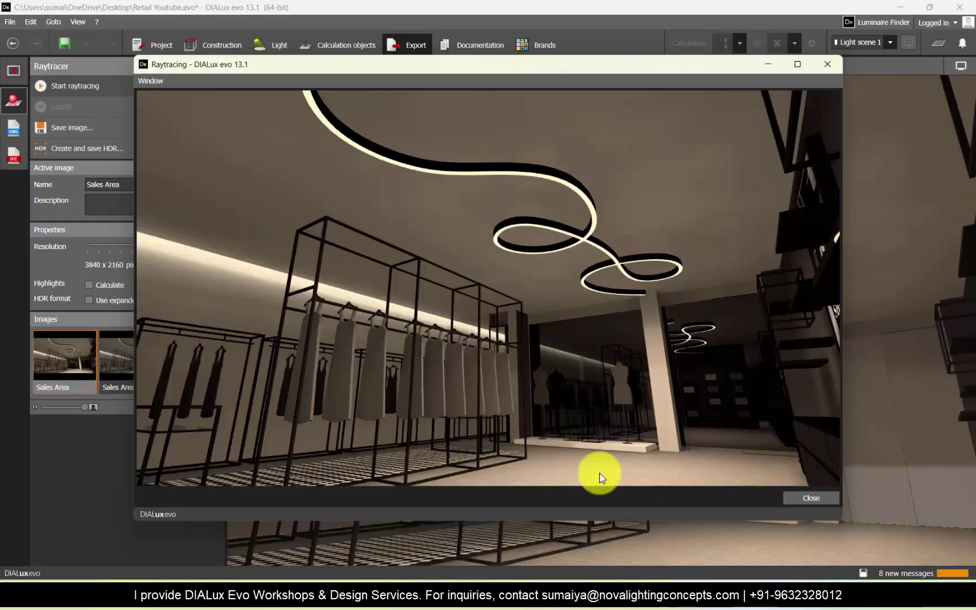
click(796, 65)
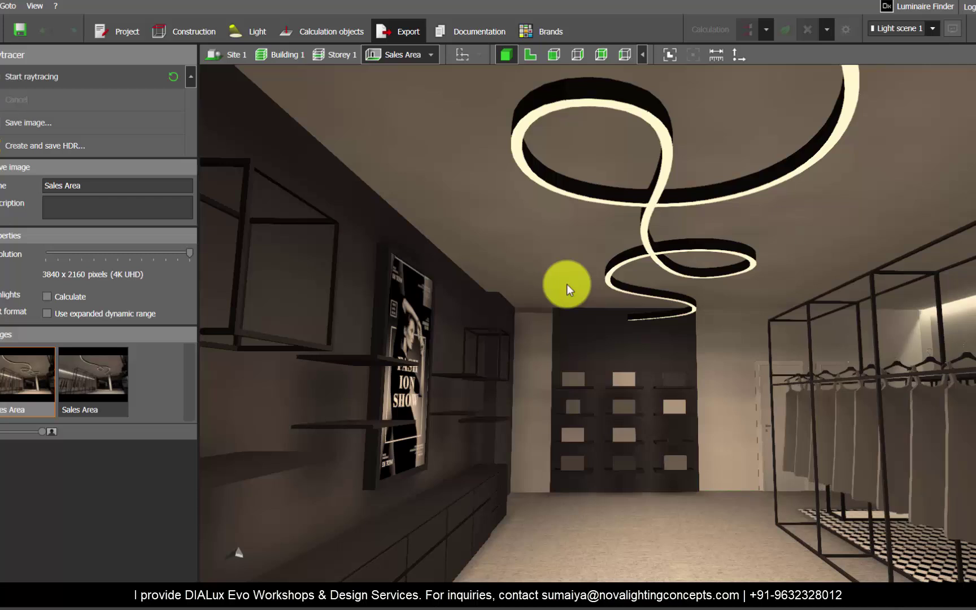
scroll(591, 289, down, 3)
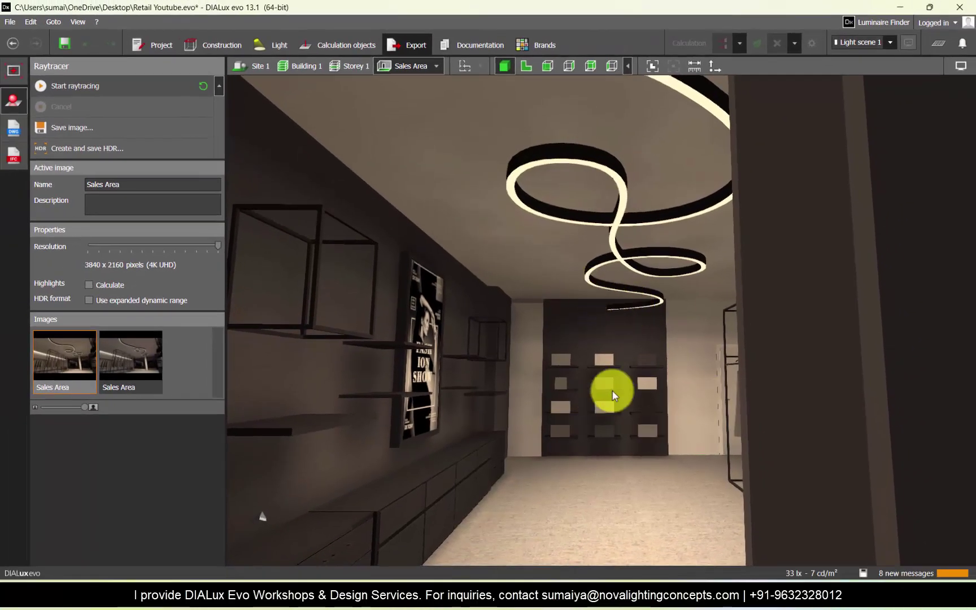
Show the whole sales area in the floor plan and return to the construction tools.
click(357, 46)
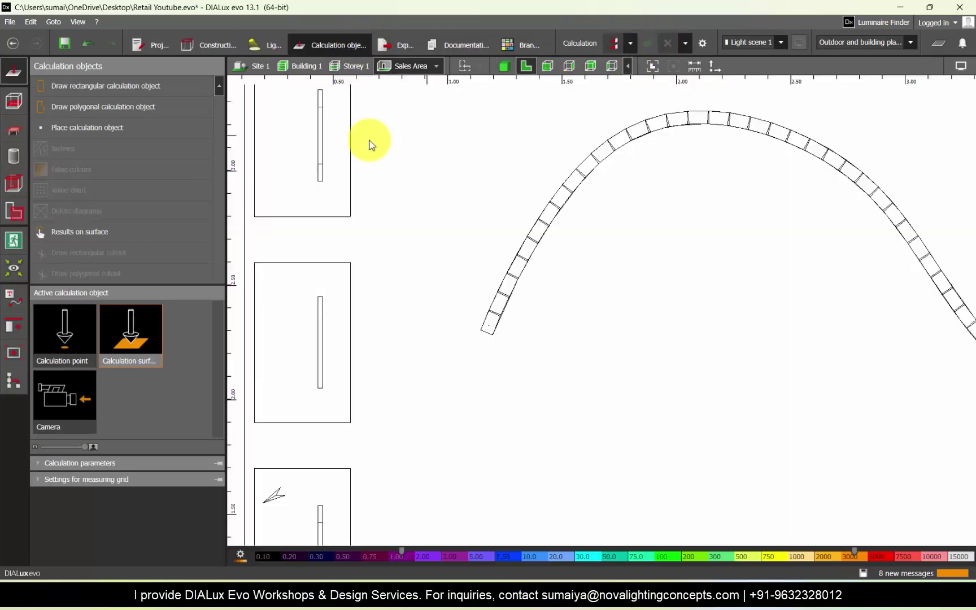
scroll(333, 300, down, 5)
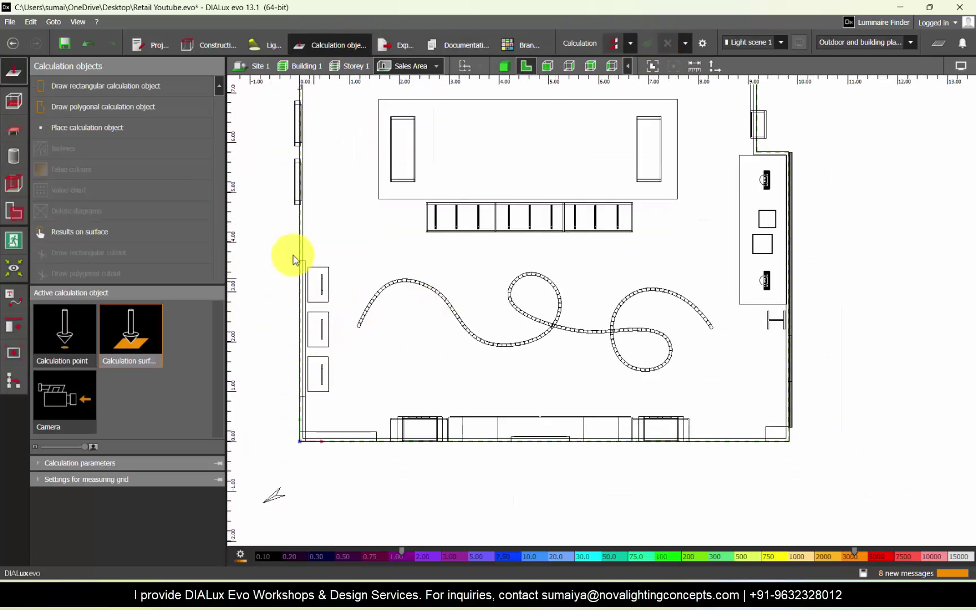
click(258, 48)
click(192, 48)
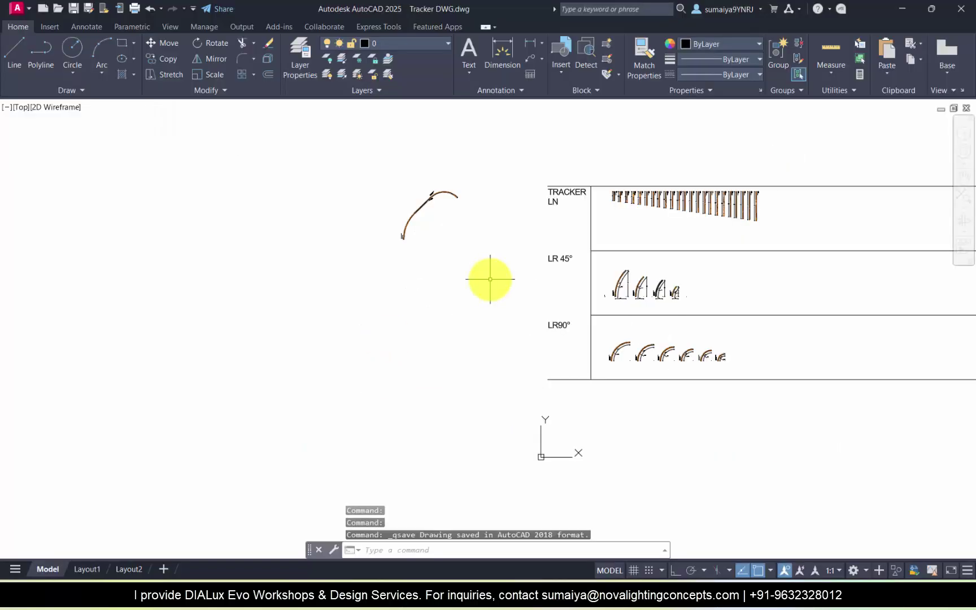
Switch to AutoCAD and check the drawing units and insertion scale of Tracker DWG.dwg.
text(units)
key(Return)
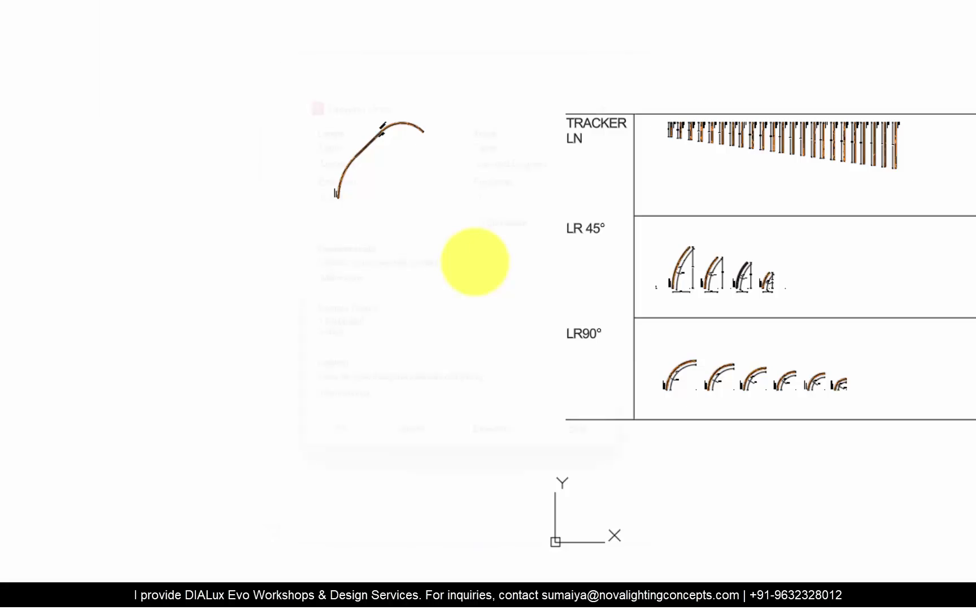
click(641, 83)
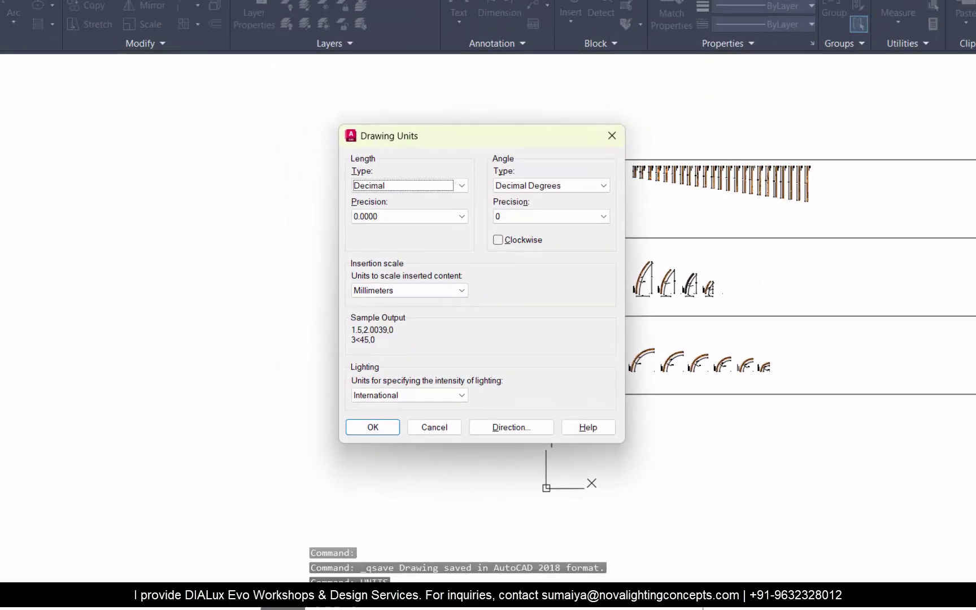
click(963, 196)
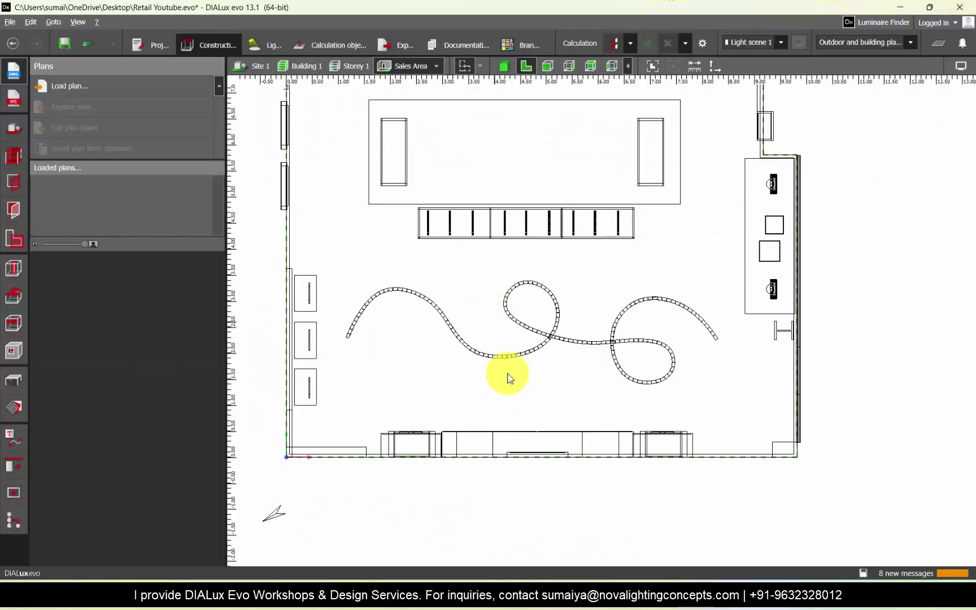
scroll(497, 375, down, 2)
scroll(487, 370, up, 1)
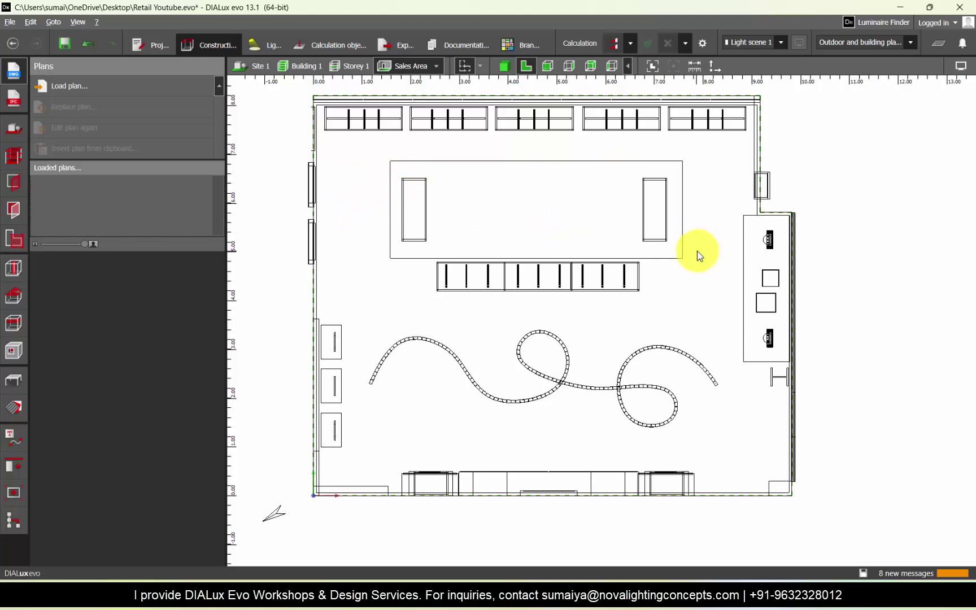
click(445, 219)
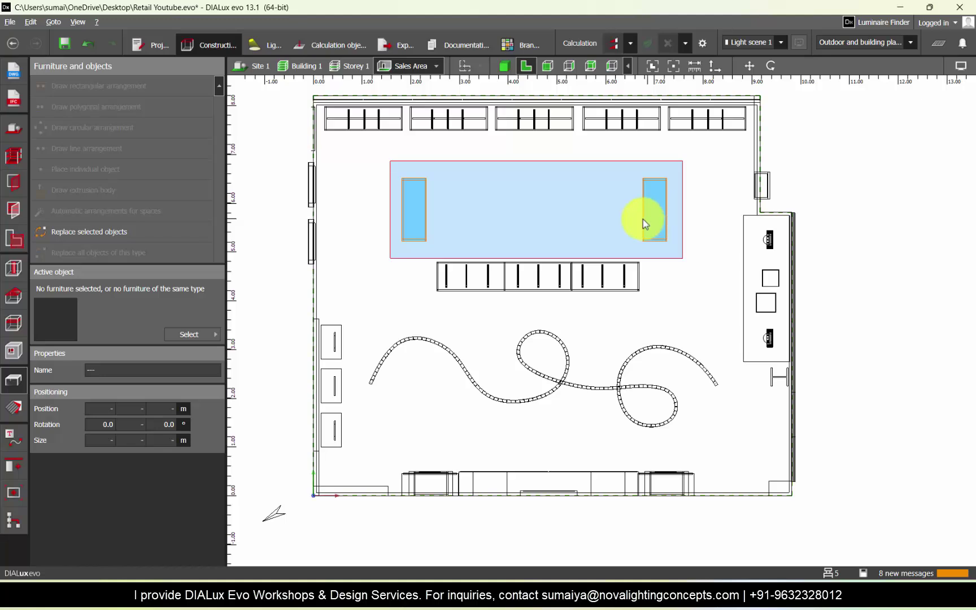
scroll(644, 223, down, 2)
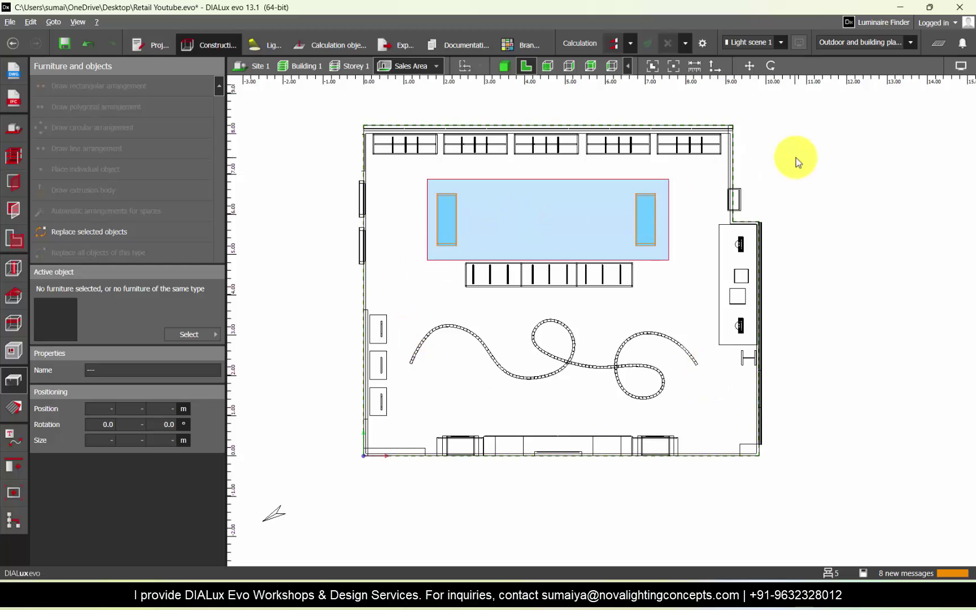
Select all Tracker RI luminaires with their extrusion bodies and suspension cylinders and combine them into one group.
click(556, 320)
click(513, 371)
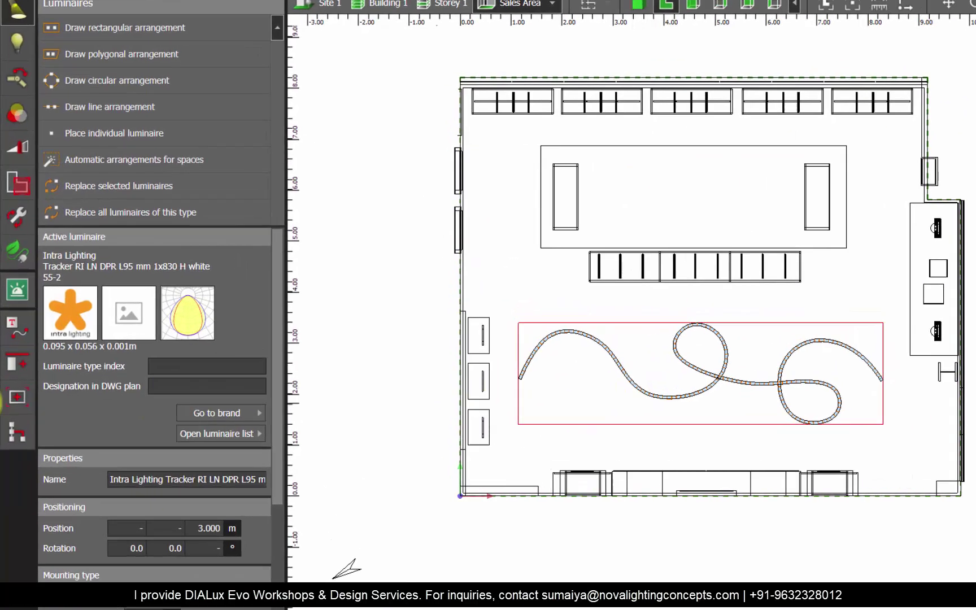
click(13, 354)
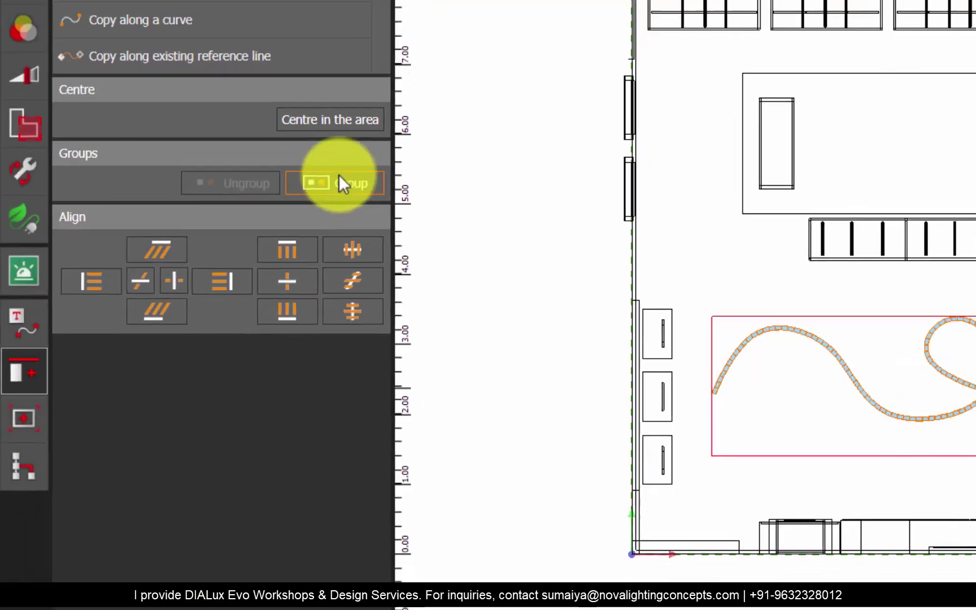
click(325, 173)
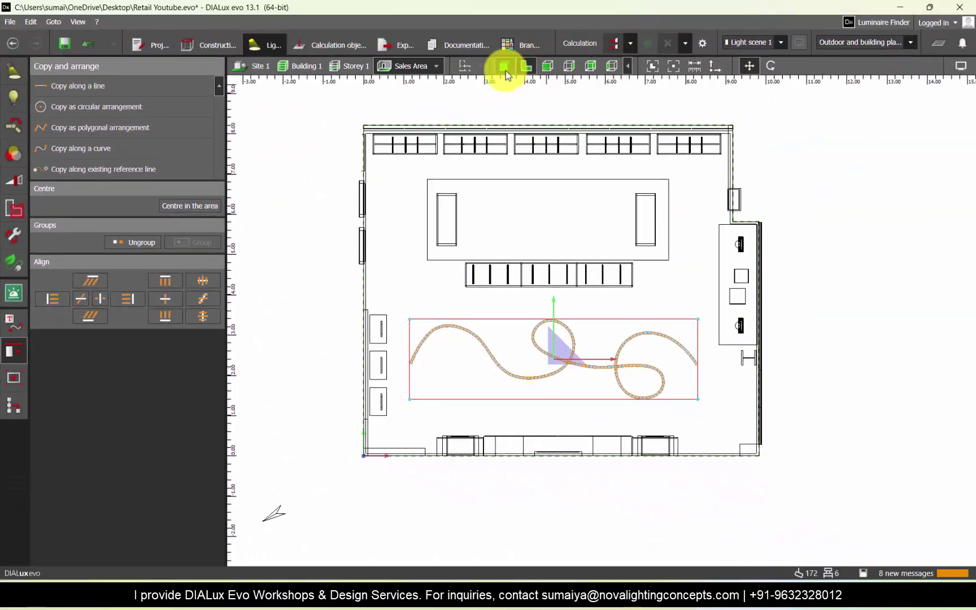
Move the grouped curved track luminaire across the room to above the central display furniture.
click(505, 66)
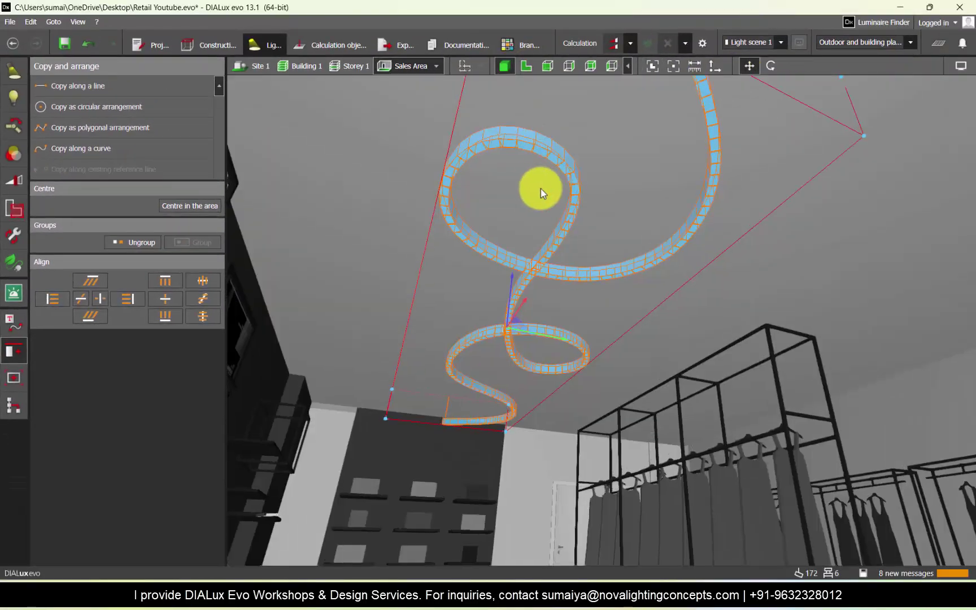
drag(566, 341, 547, 333)
right_drag(458, 314, 526, 373)
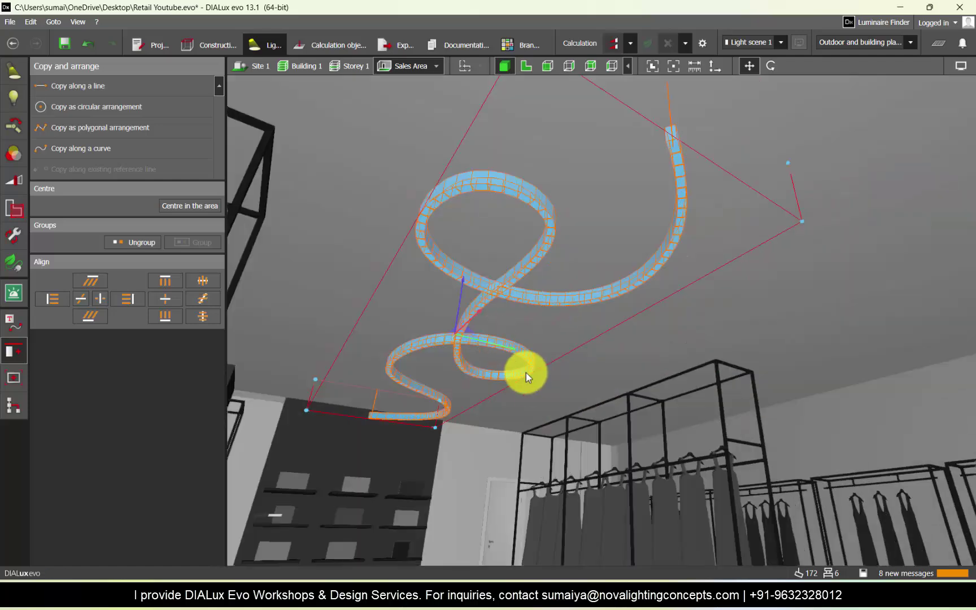
drag(511, 357, 653, 382)
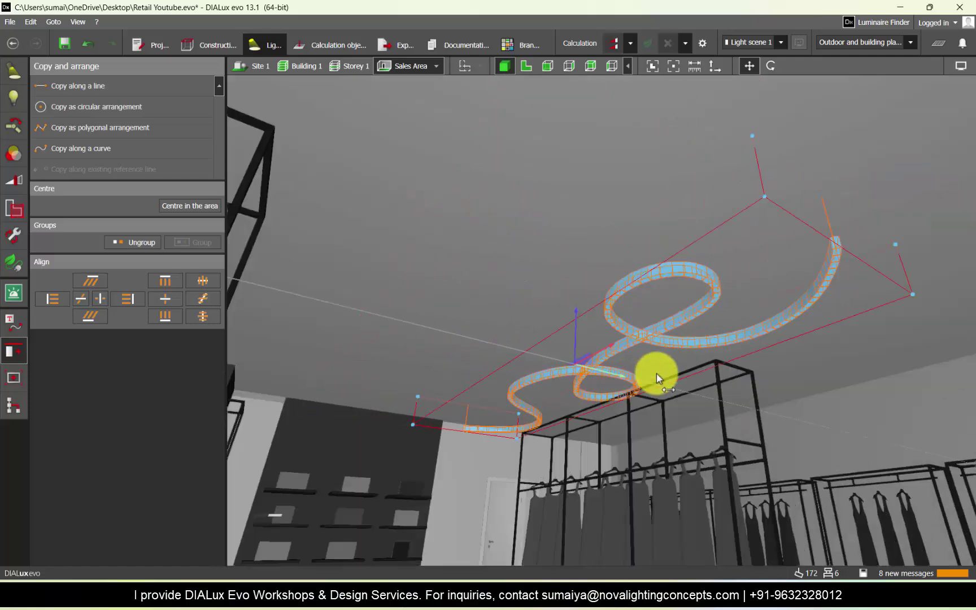
click(526, 66)
drag(553, 200, 556, 162)
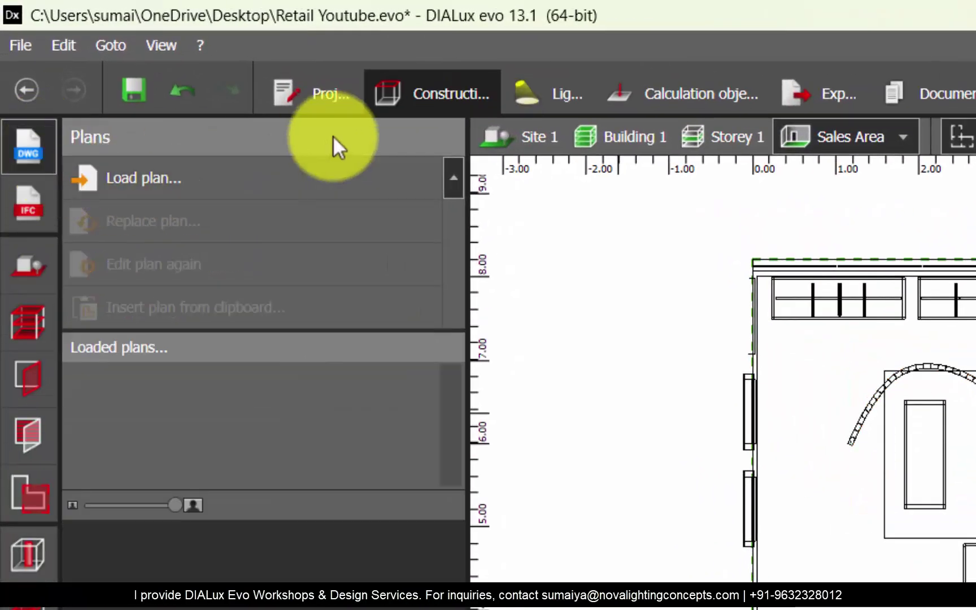
Load the Tracker DWG plan into the sales area floor plan with Millimetre as its unit of measure.
click(130, 189)
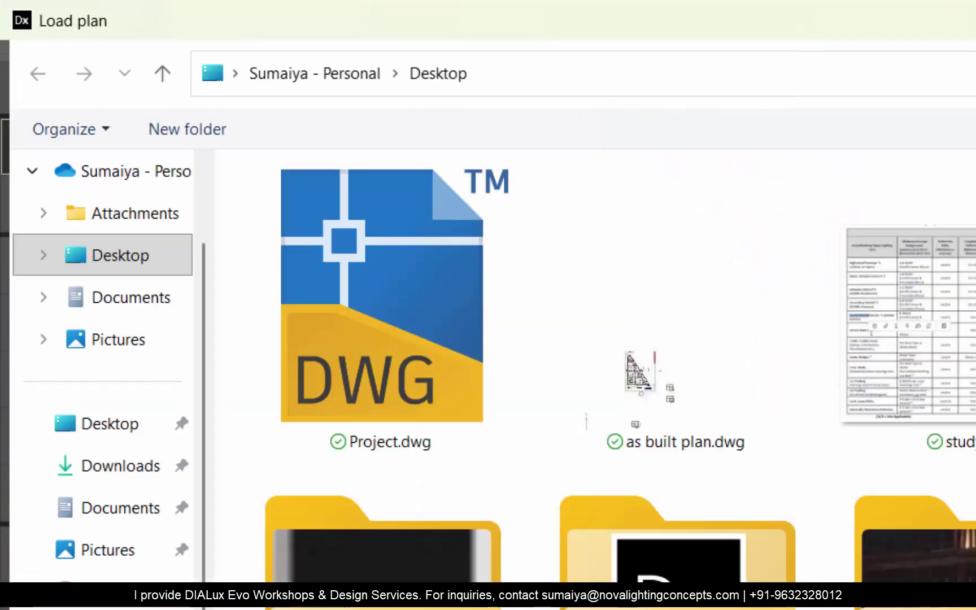
double_click(326, 257)
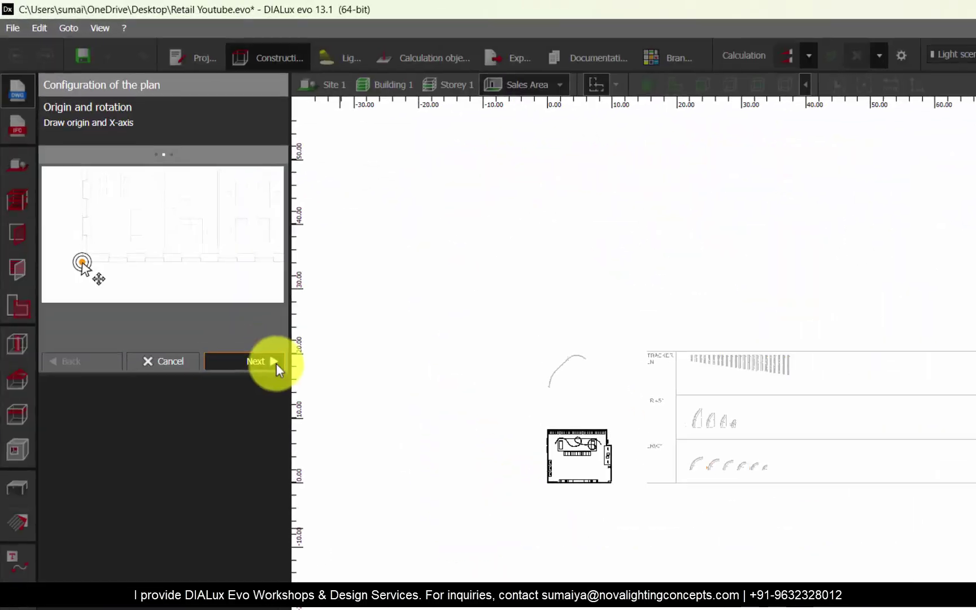
click(262, 366)
click(323, 440)
click(194, 560)
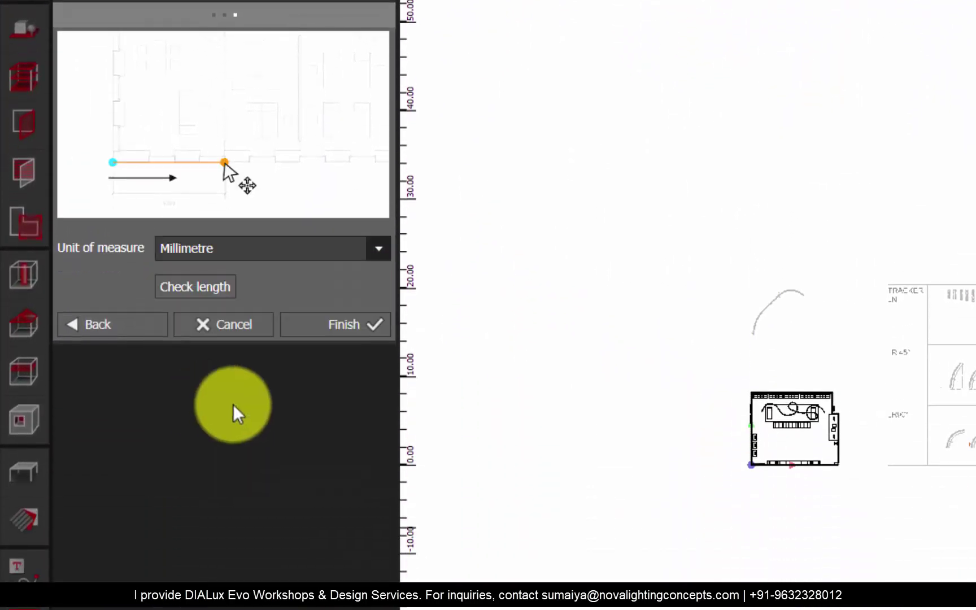
click(350, 327)
Move the Tracker DWG plan to about X 2.1 m, Y -15.1 m so the curved track outline reaches into the sales area.
scroll(648, 192, down, 3)
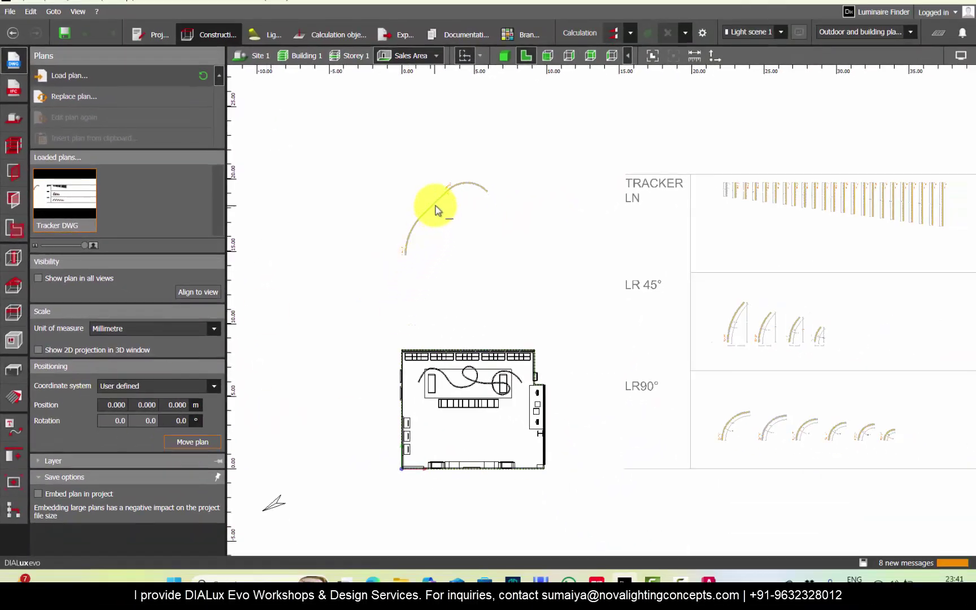
click(436, 210)
click(468, 429)
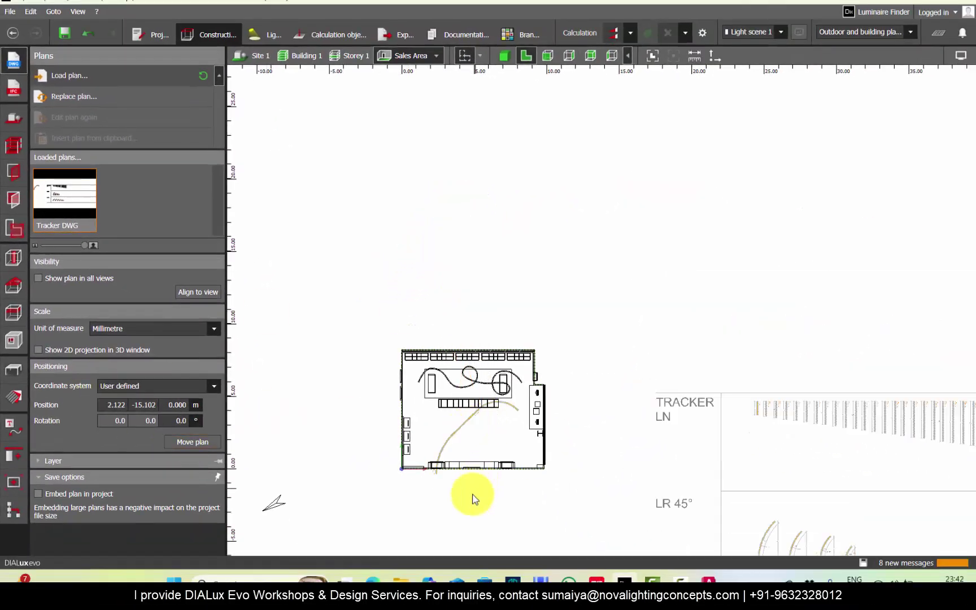
scroll(523, 257, up, 3)
scroll(443, 385, up, 2)
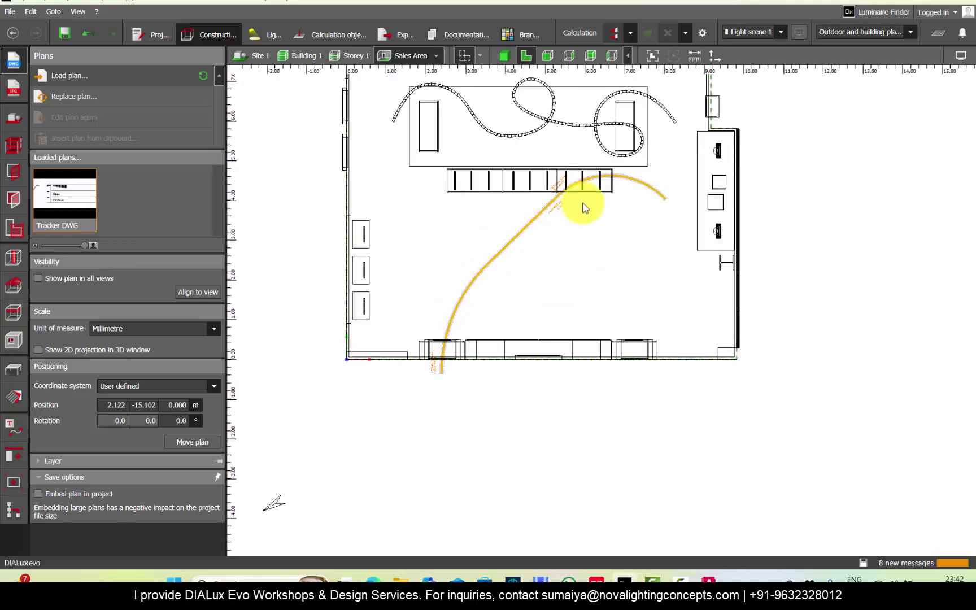
Try a 30° rotation of the plan about its vertical axis and set the rotation to -35°.
click(181, 421)
text(30)
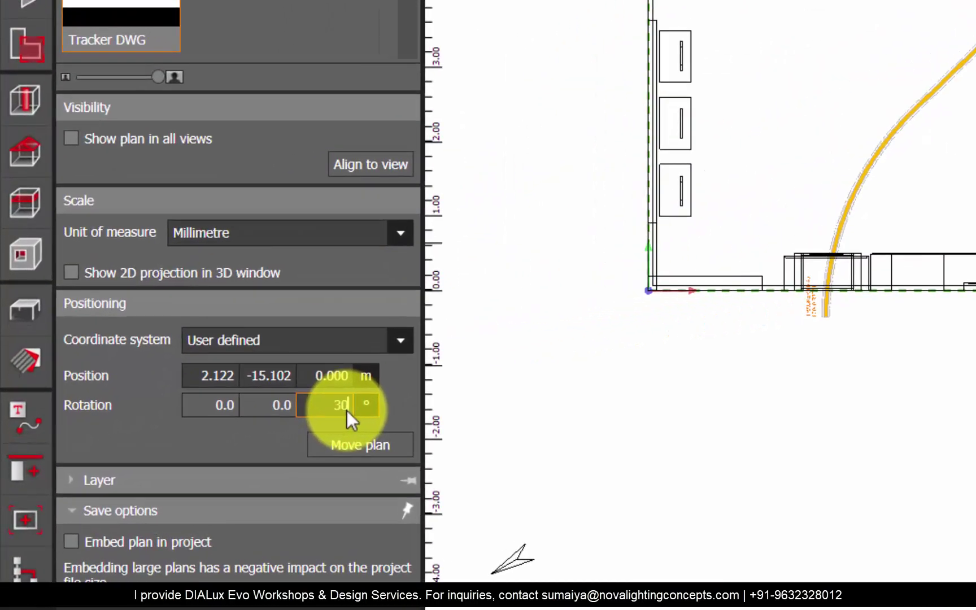
key(Return)
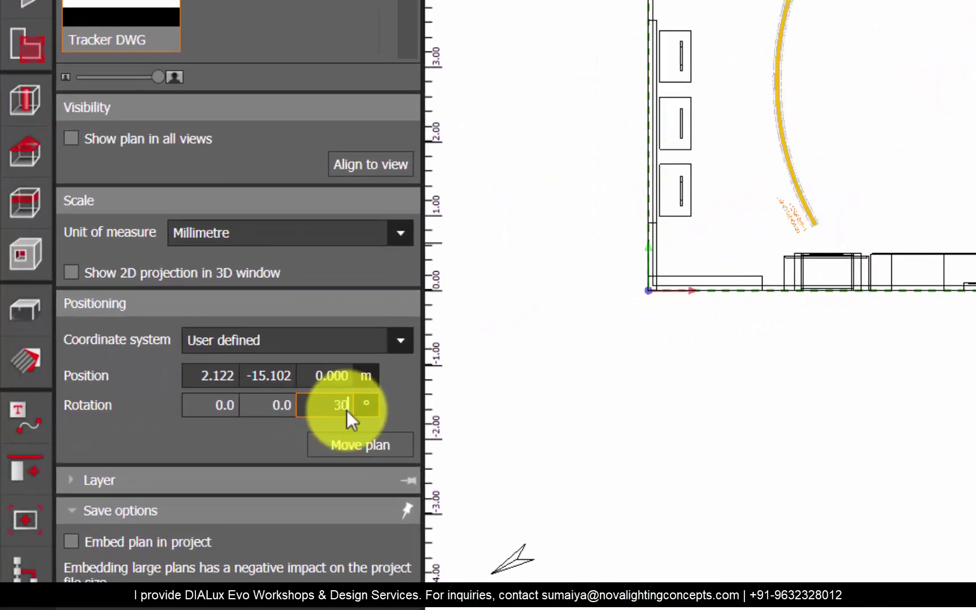
text(-35)
key(Return)
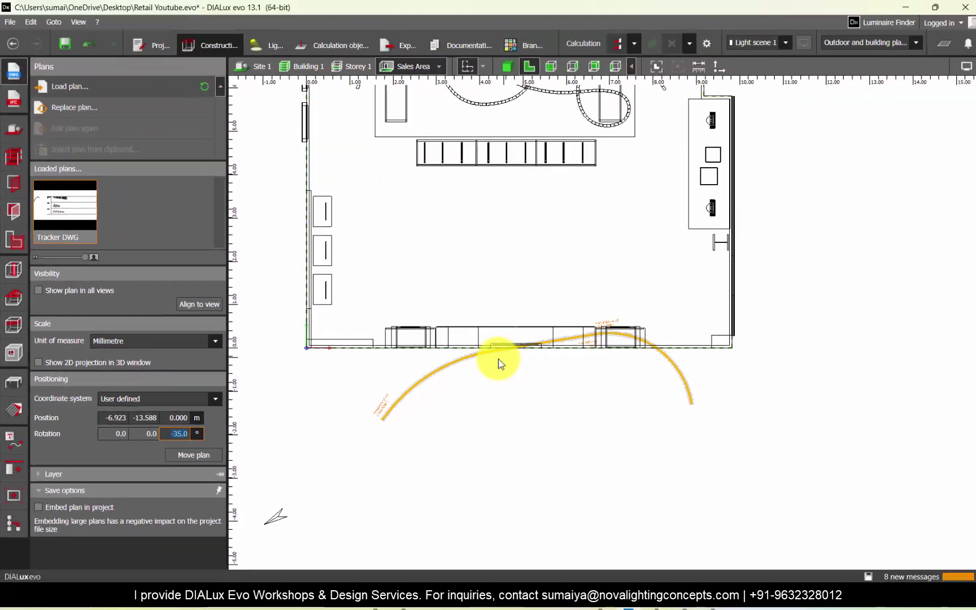
Move the rotated plan to about X -7.1 m, Y -10.7 m, placing the track outline between the clothes rack and the front display.
click(272, 451)
drag(537, 472, 535, 291)
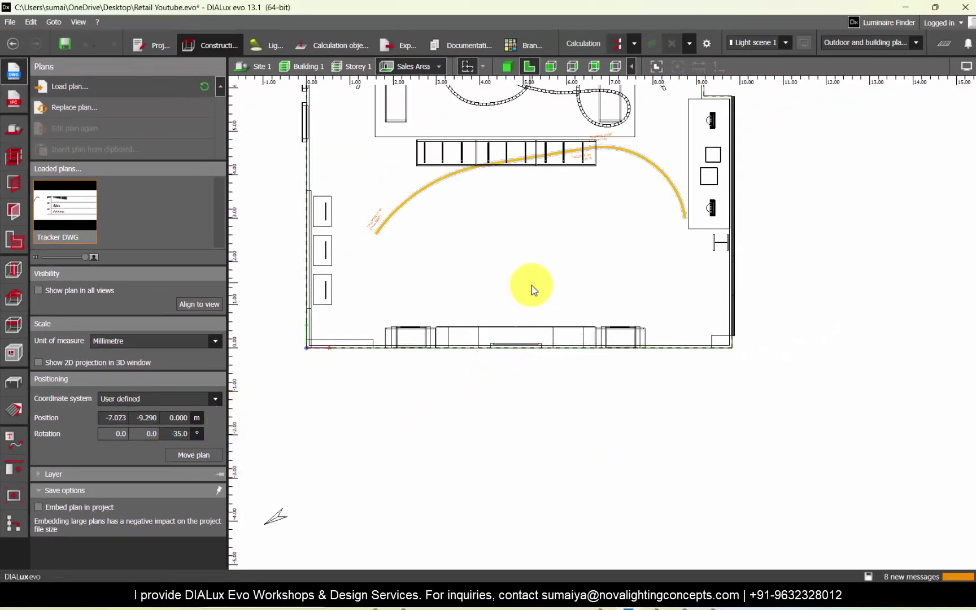
click(216, 456)
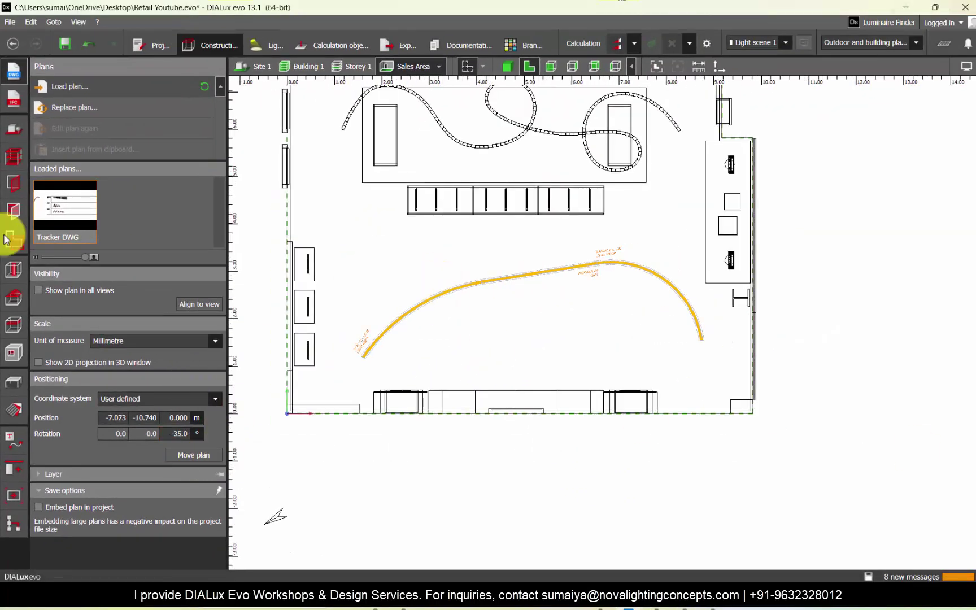
Examine the placed track outline from above in the 3D view and return to the floor plan.
click(14, 382)
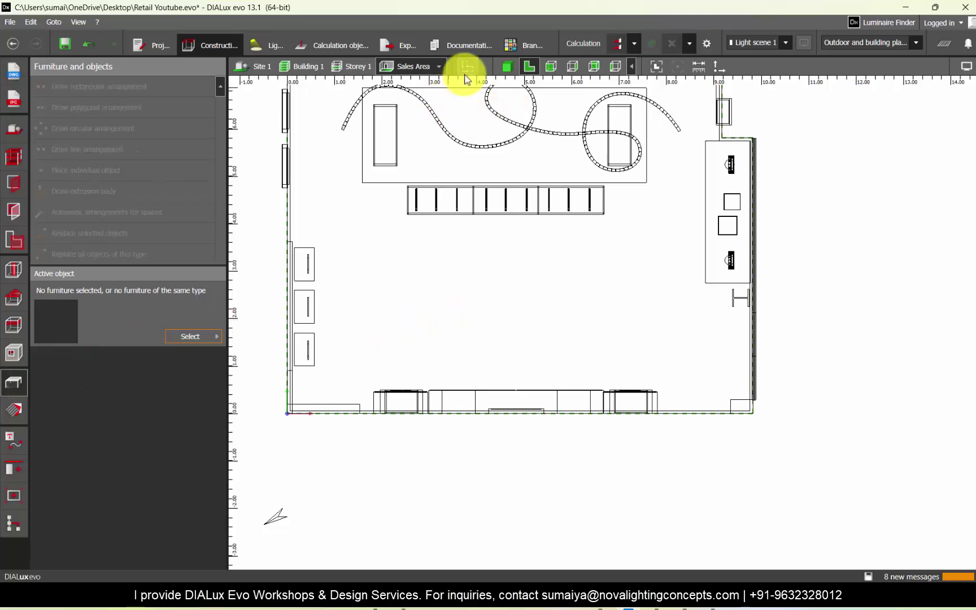
click(506, 66)
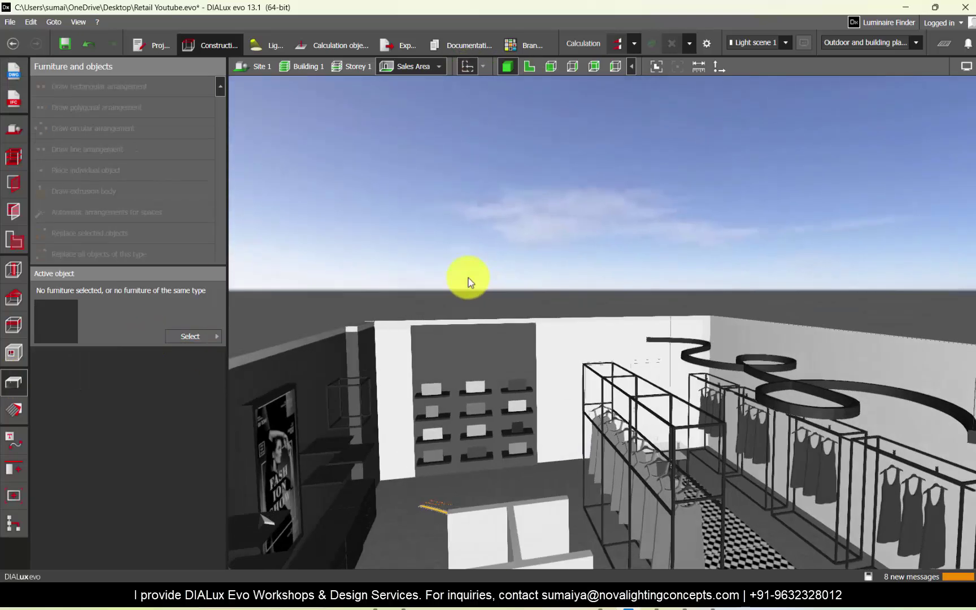
scroll(469, 277, down, 3)
right_drag(451, 372, 502, 427)
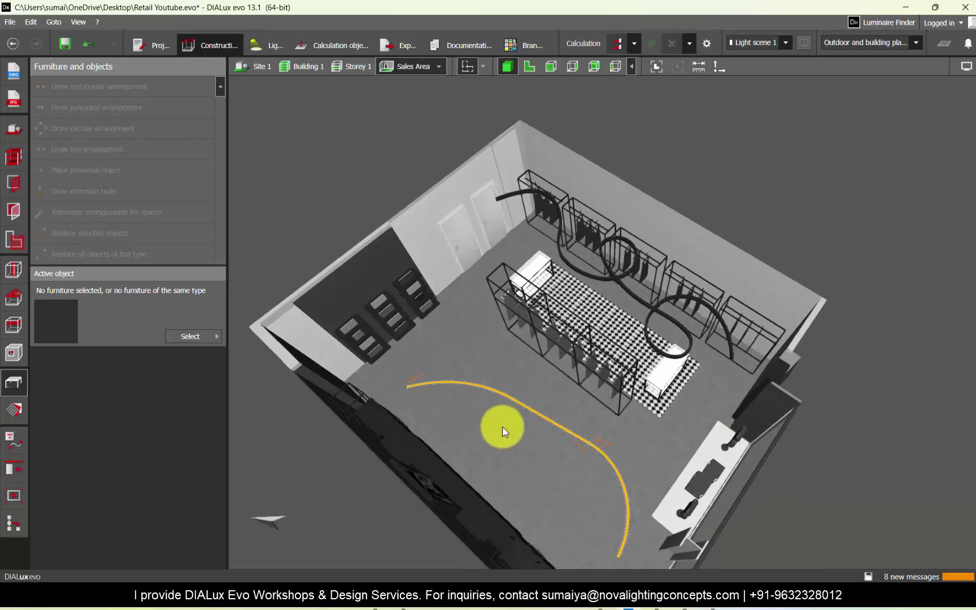
click(529, 67)
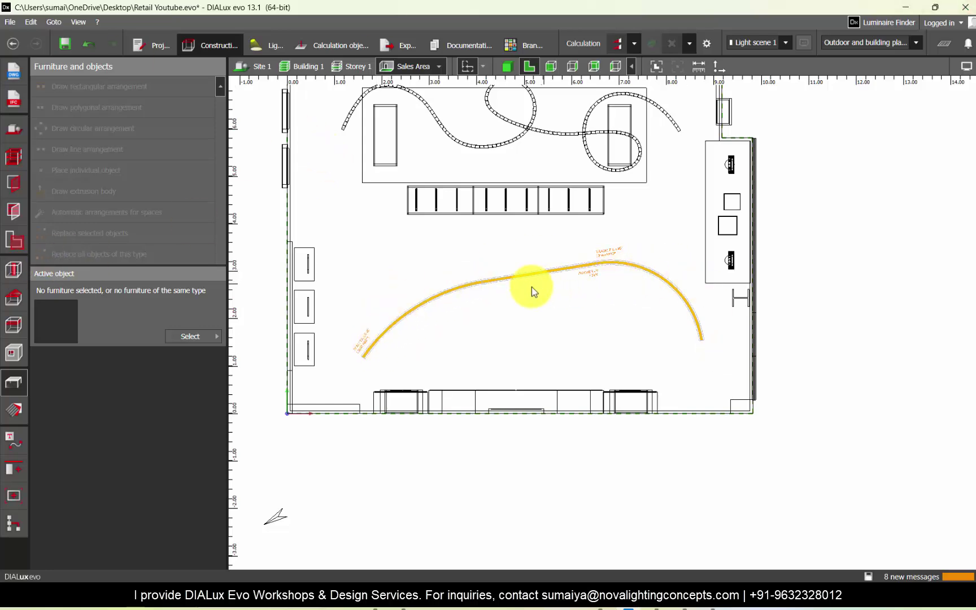
Delete the old looping reference line from the help lines in the sales area.
click(11, 438)
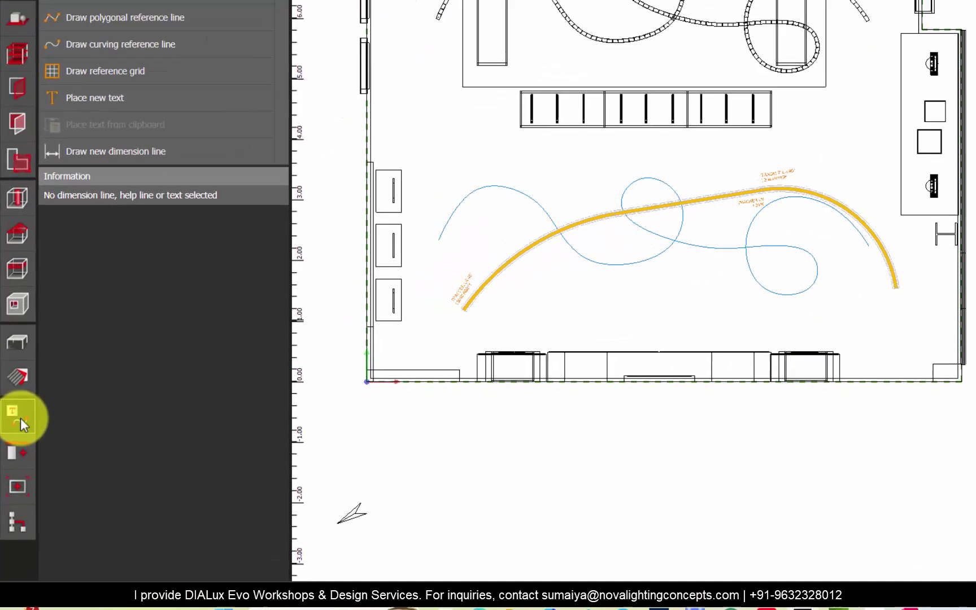
click(385, 264)
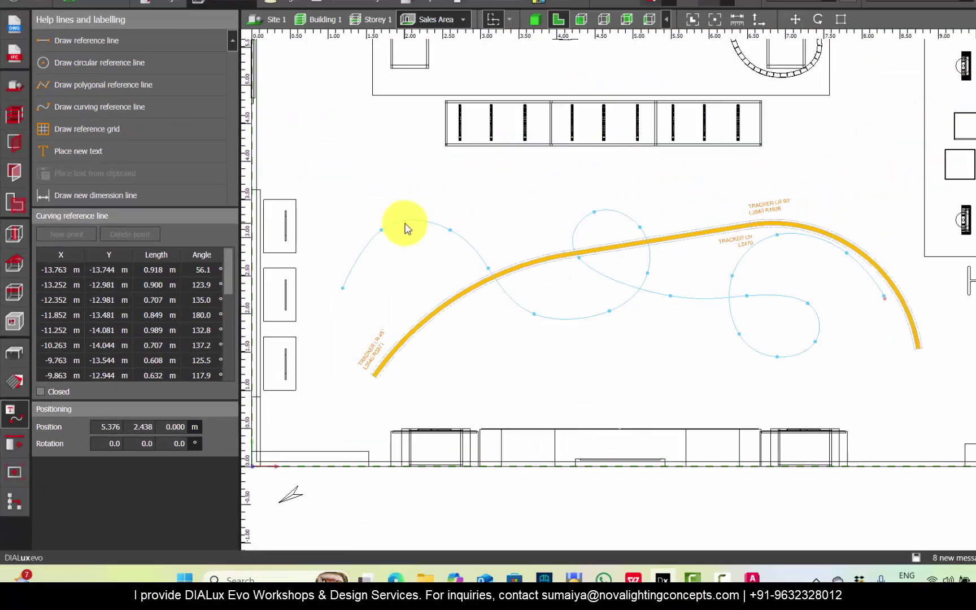
key(Delete)
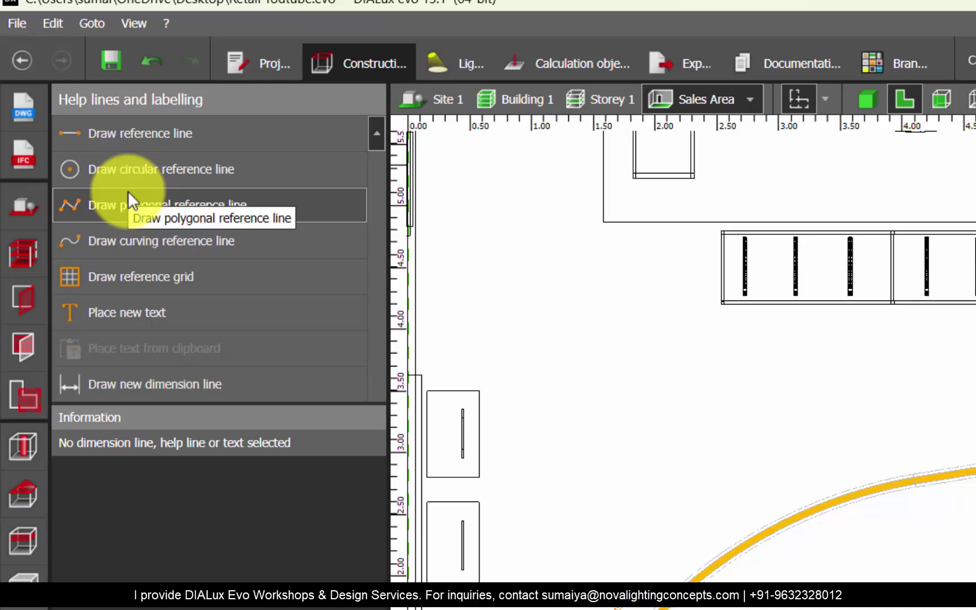
Start a curving reference line at the free end of the Tracker LR 45° outline and trace along its centreline.
click(134, 249)
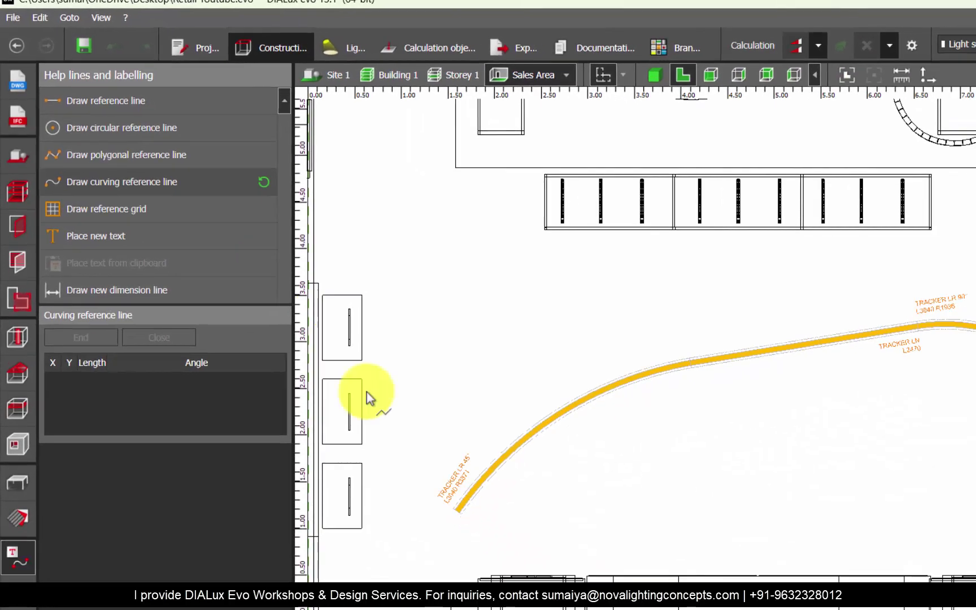
scroll(457, 509, up, 3)
click(460, 510)
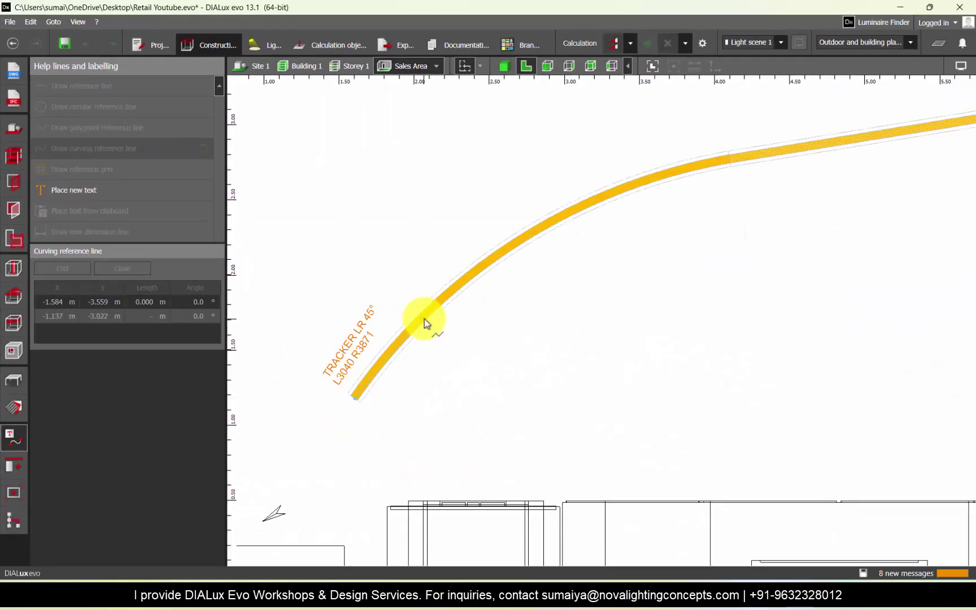
click(547, 405)
click(479, 267)
click(547, 224)
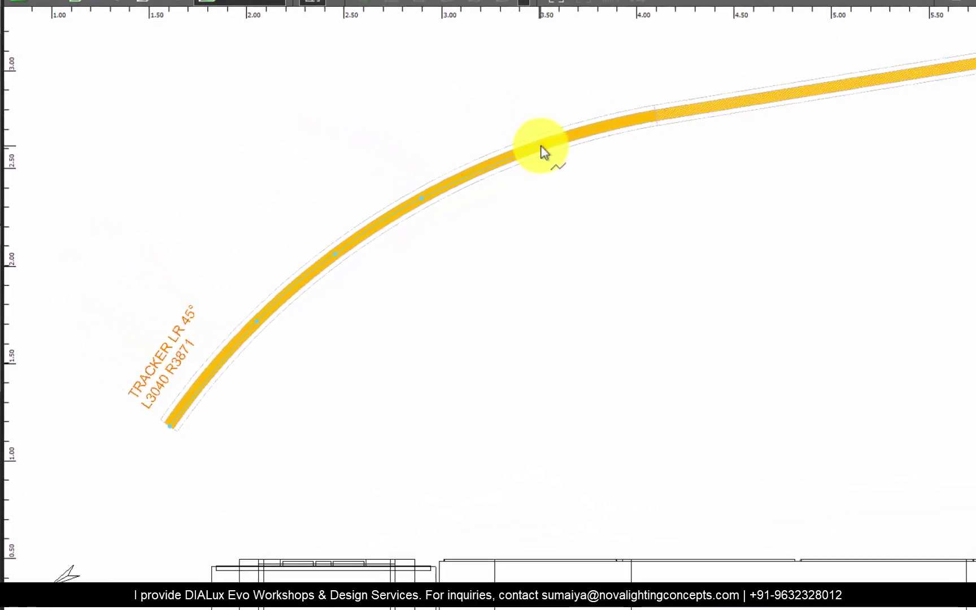
Continue the curving reference line past the end of the LR 45° piece and along the straight Tracker LN L2470 outline.
scroll(469, 159, down, 3)
scroll(677, 96, up, 3)
click(494, 171)
click(687, 147)
scroll(273, 213, down, 3)
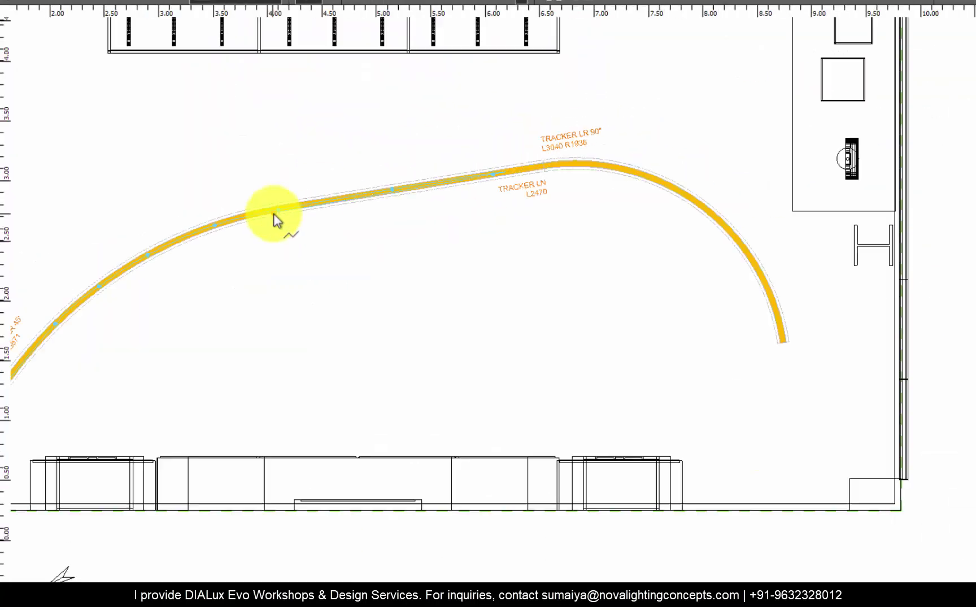
Add reference line points along the upper part of the Tracker LR 90° outline.
scroll(706, 161, up, 4)
click(237, 183)
click(475, 192)
click(566, 229)
click(660, 281)
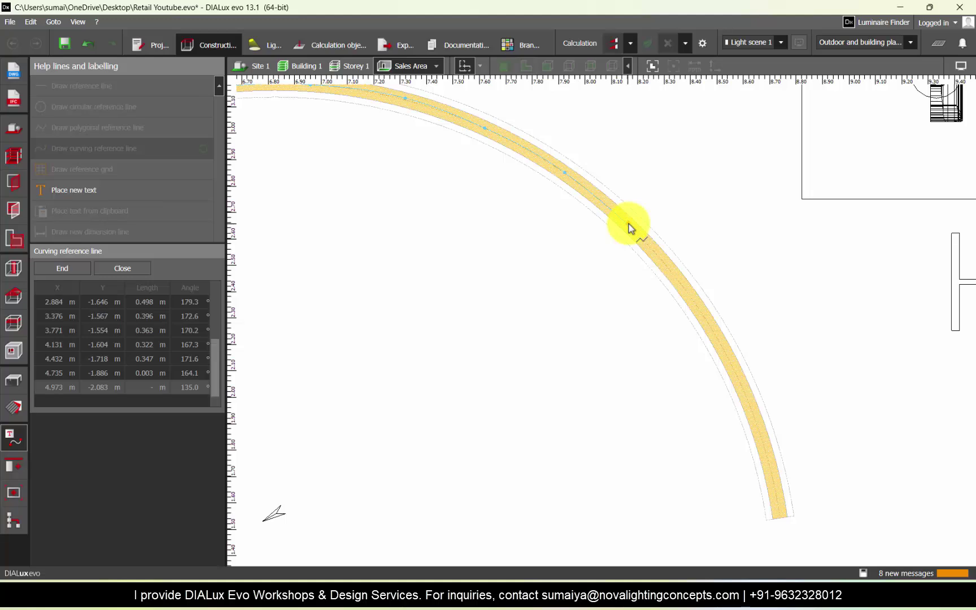
Trace the rest of the Tracker LR 90° outline to its free end and finish the reference line as an open curve.
click(628, 224)
click(676, 279)
click(725, 352)
click(760, 435)
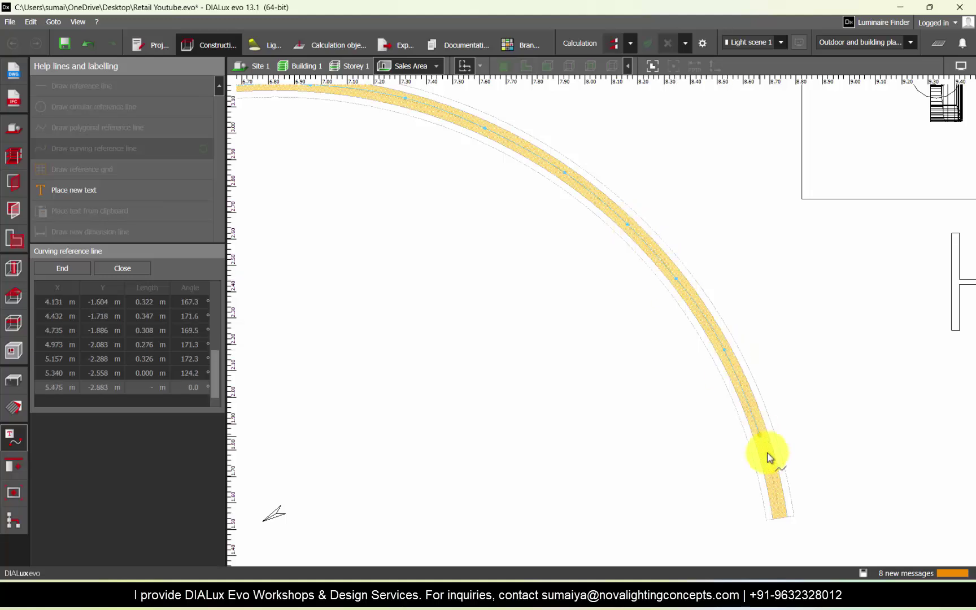
click(781, 519)
scroll(780, 519, down, 5)
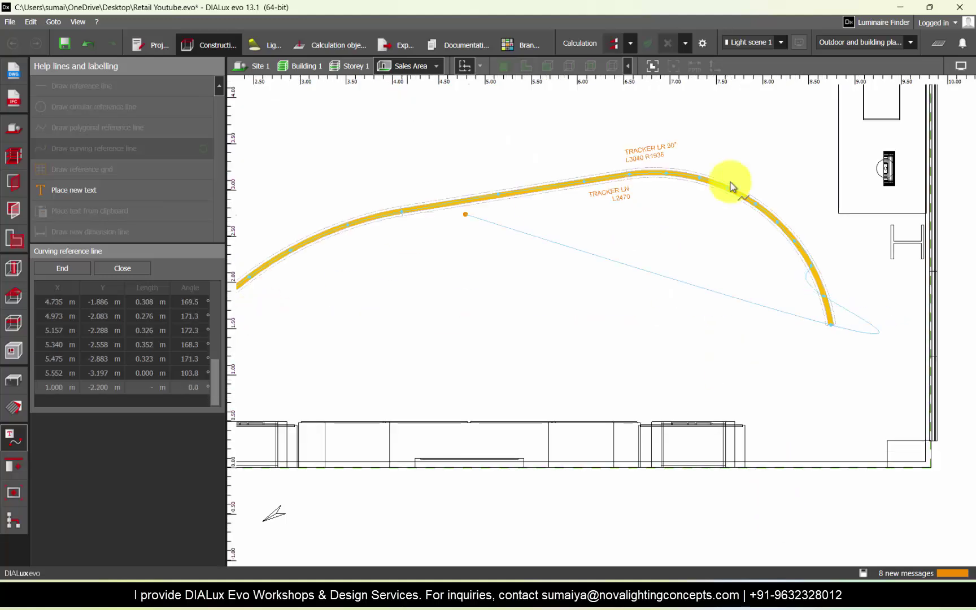
right_click(829, 350)
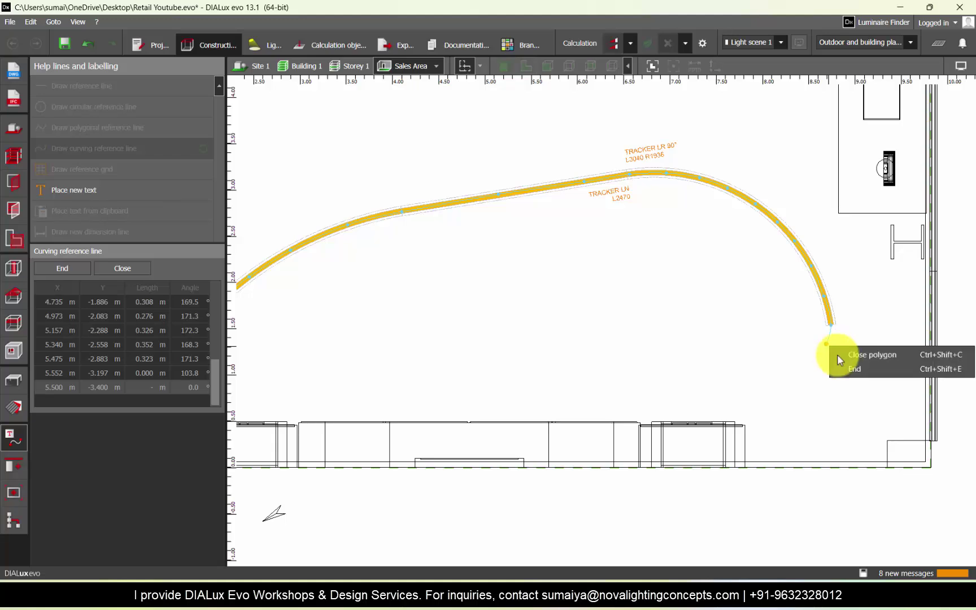
click(863, 372)
Deal with the save reminder so the project is saved, and switch to the luminaire planning tools.
scroll(488, 331, down, 1)
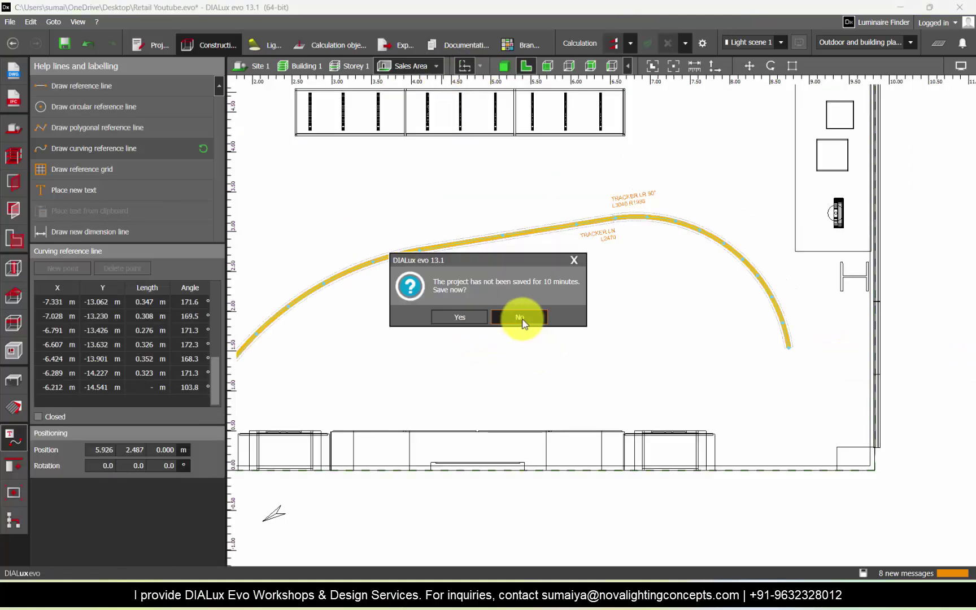
click(520, 318)
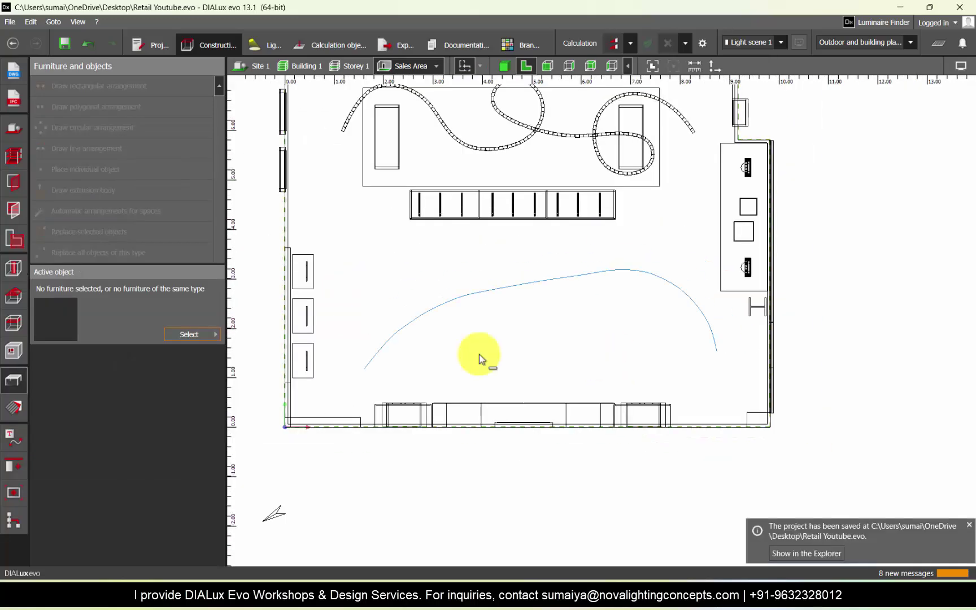
click(251, 46)
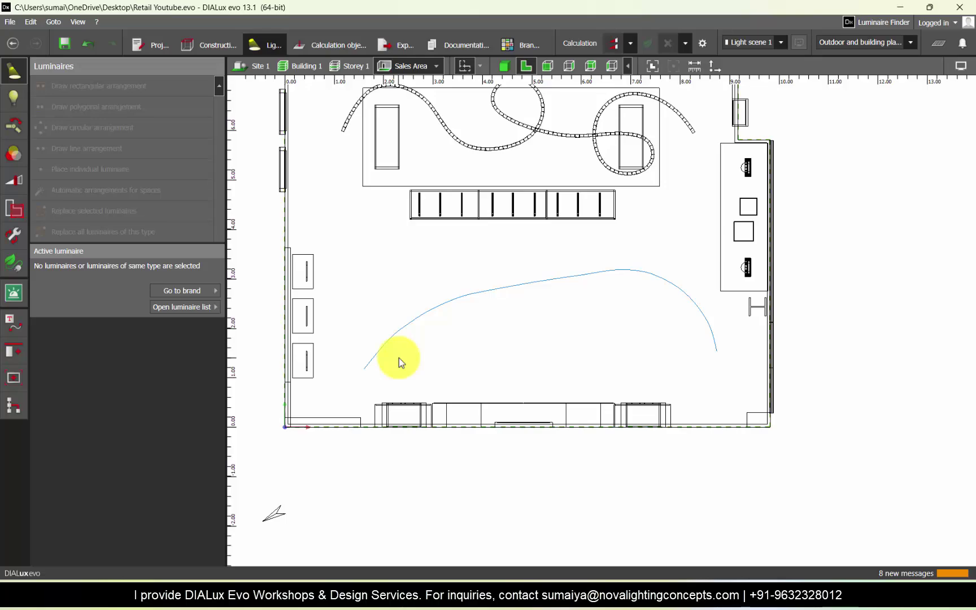
Switch to File Explorer, select an L950 file among the Tracker RI LN DPR IES files, and launch LDT Editor.
click(392, 594)
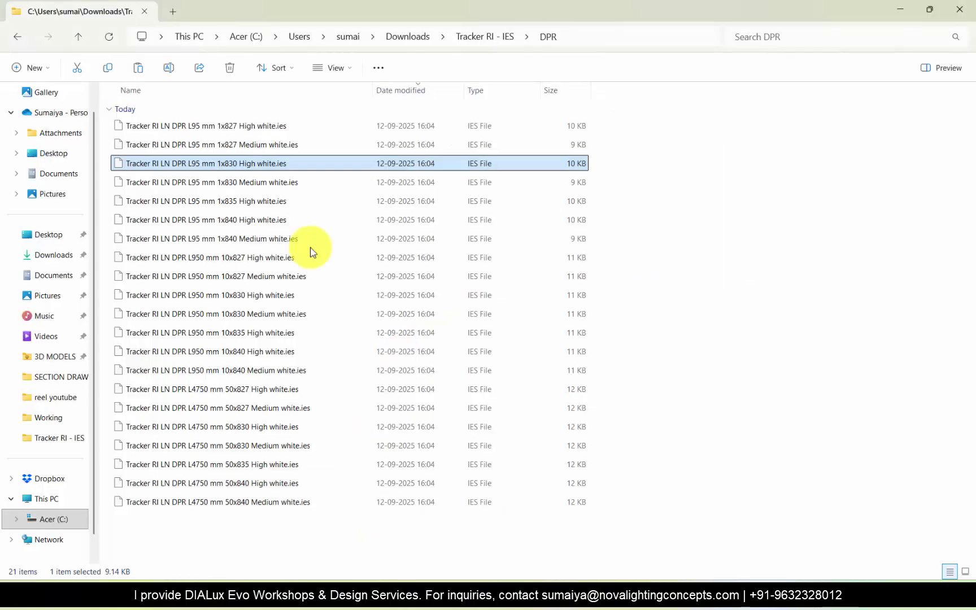
click(200, 259)
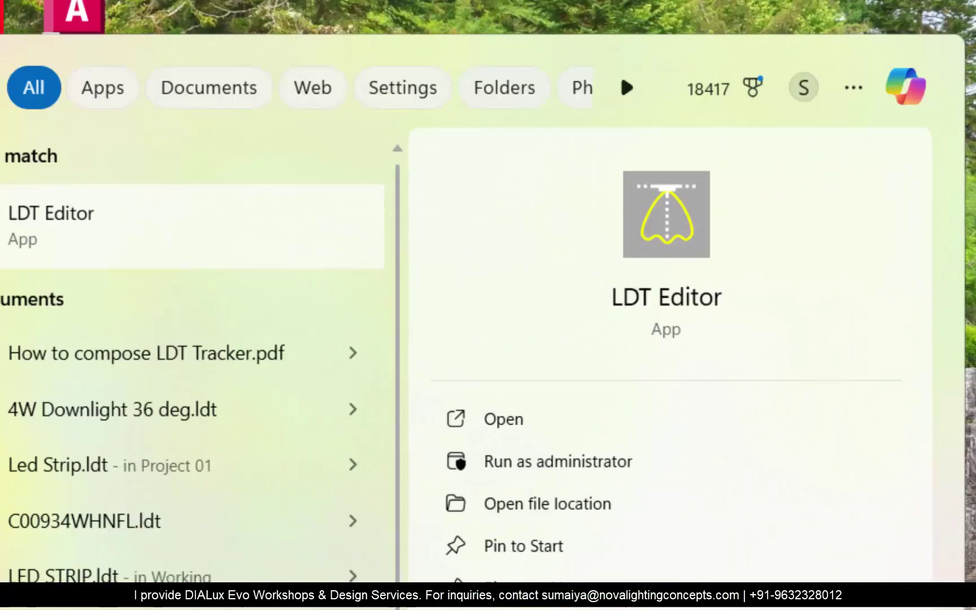
key(Return)
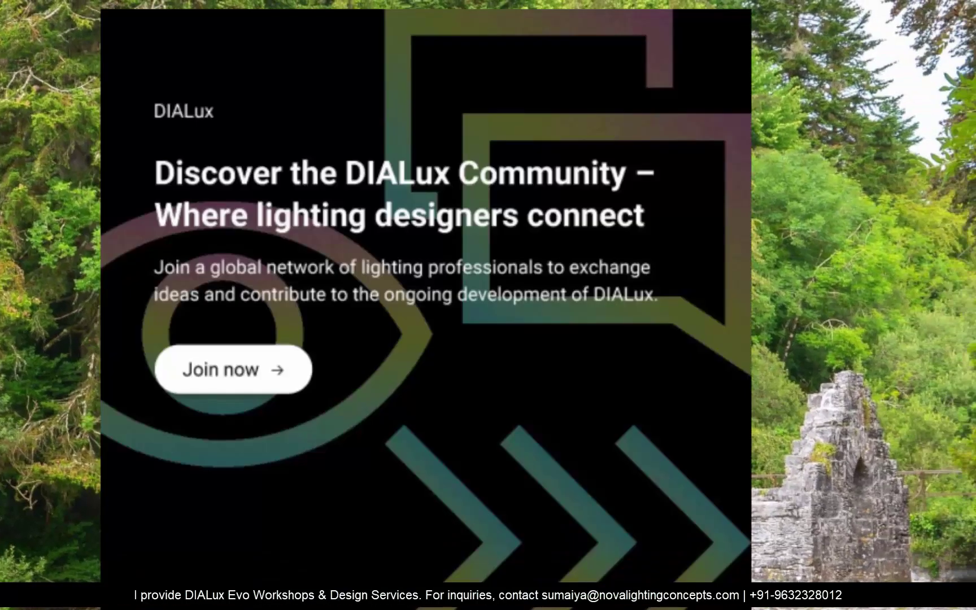
Search the web for "ldt editor for dialux" in the browser and open the DIALux LDT Editor download page.
key(ctrl+l)
text(ldt )
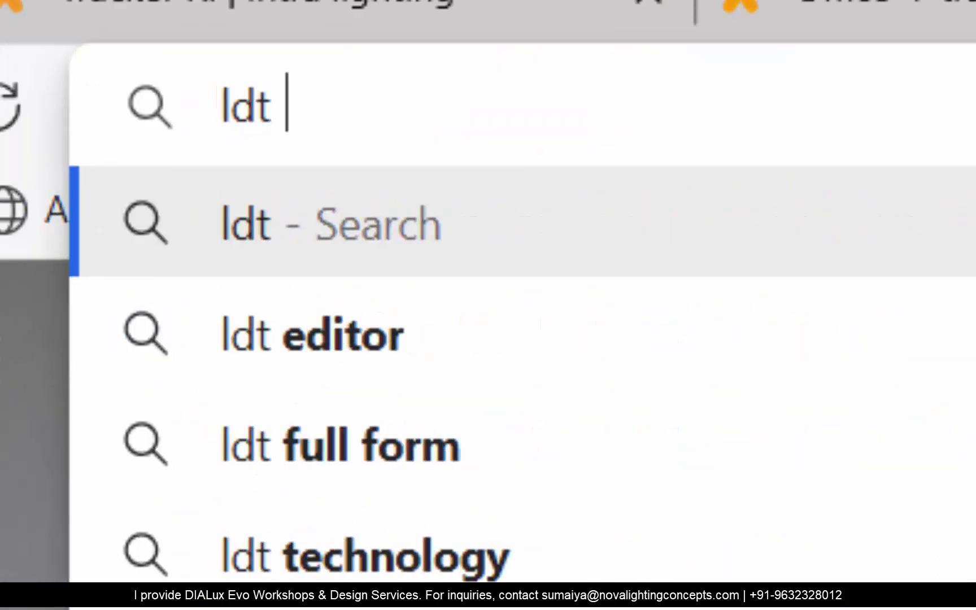
text(editor)
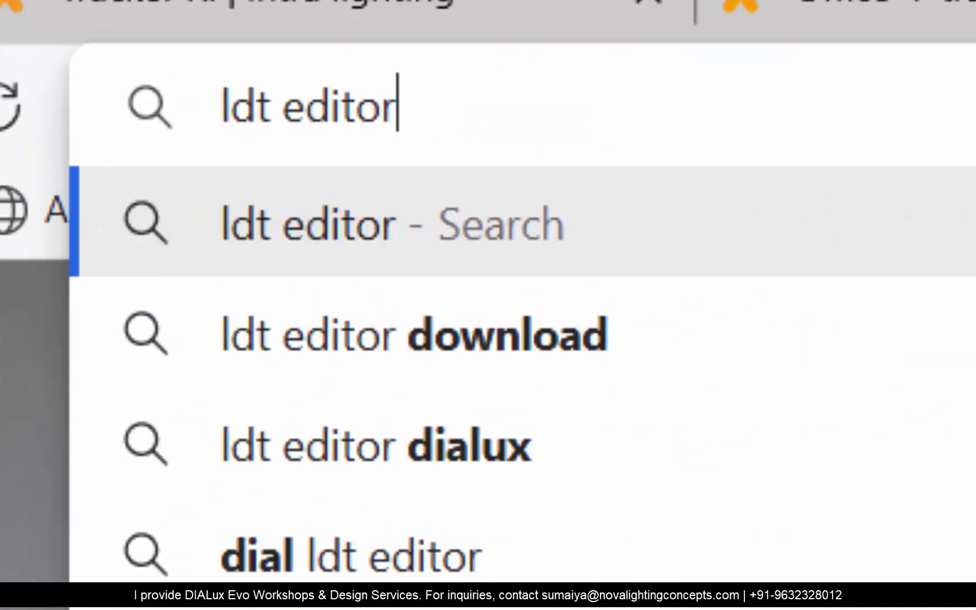
text( for di)
key(Return)
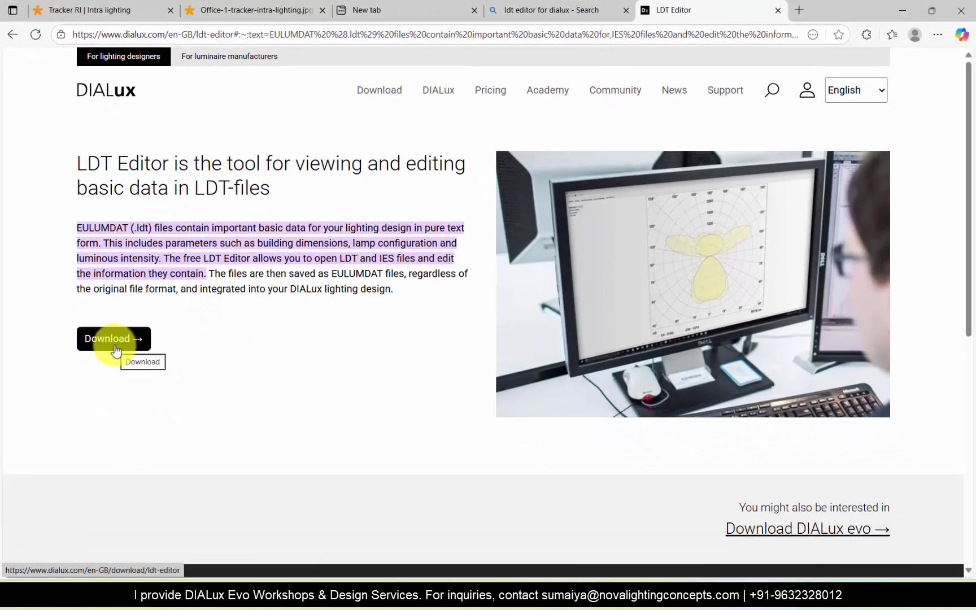
Get the LDT Editor download, then load "Tracker RI LN DPR L950 mm 10x827 High white.ies" from the Desktop into LDT Editor, showing all ldc file types.
click(116, 349)
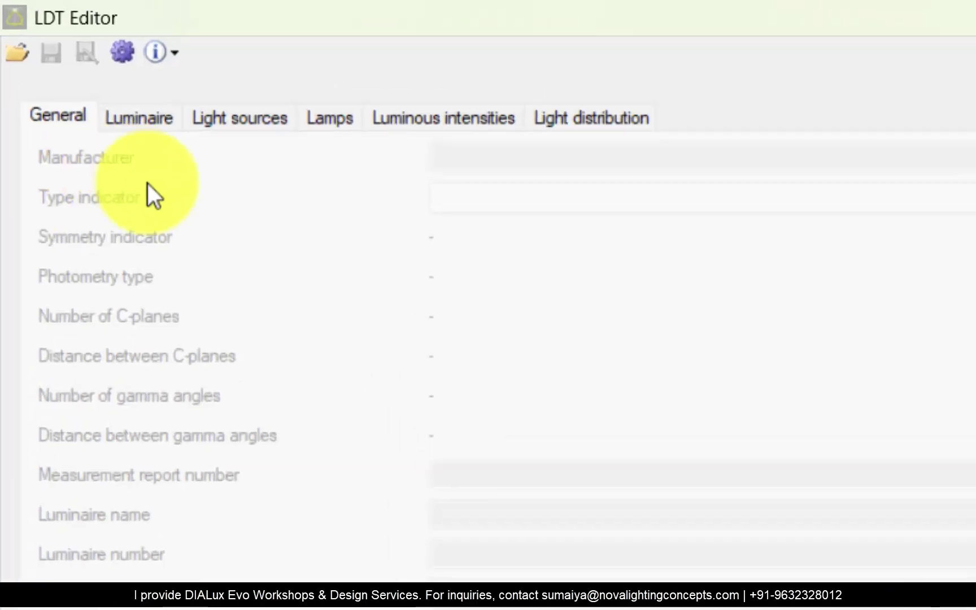
click(28, 88)
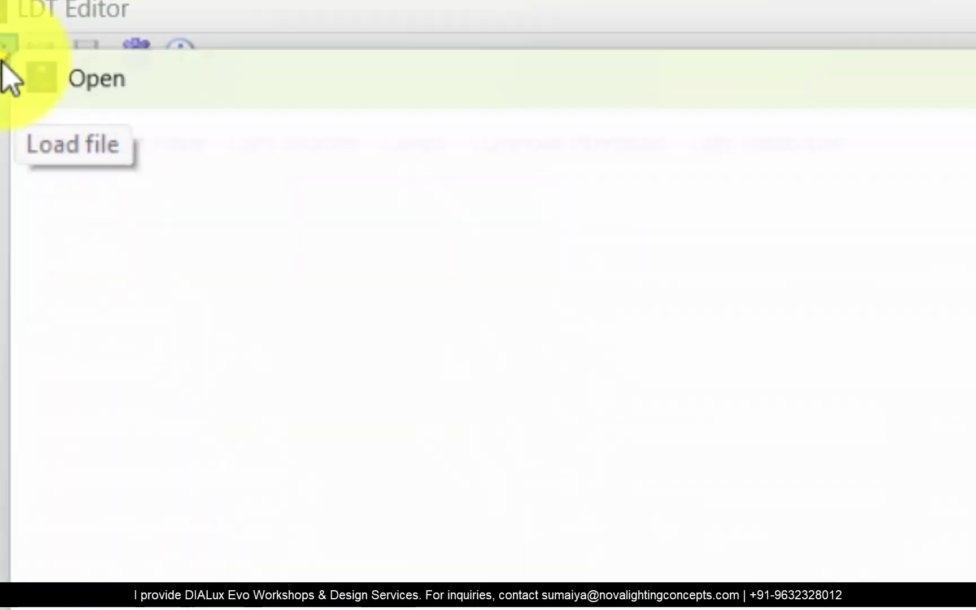
click(623, 483)
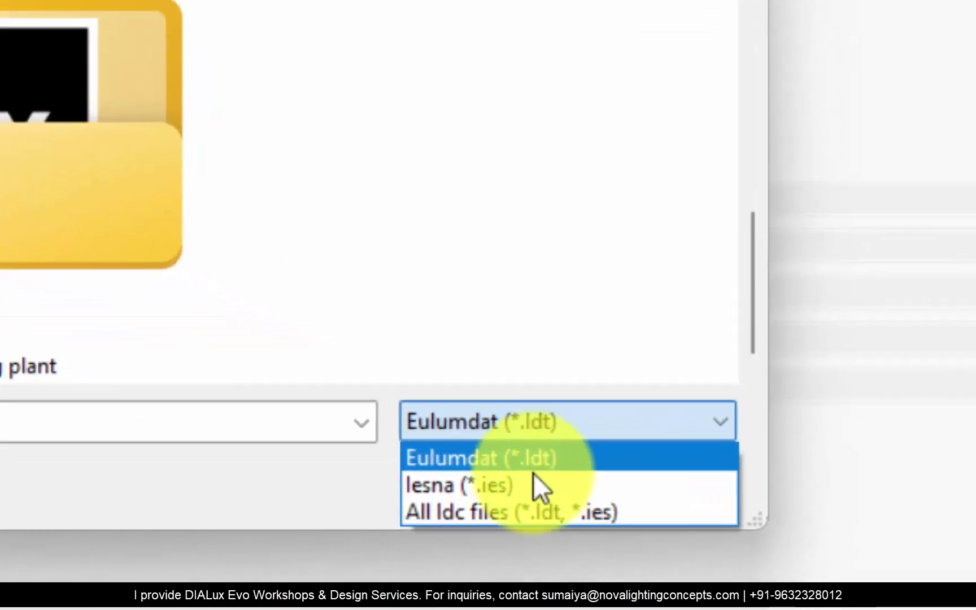
click(466, 495)
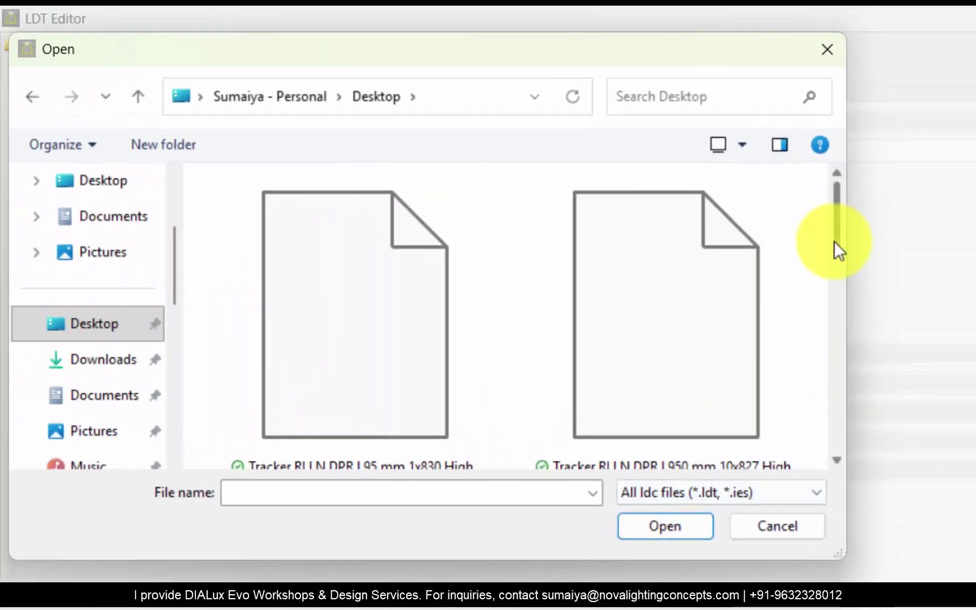
drag(834, 241, 834, 254)
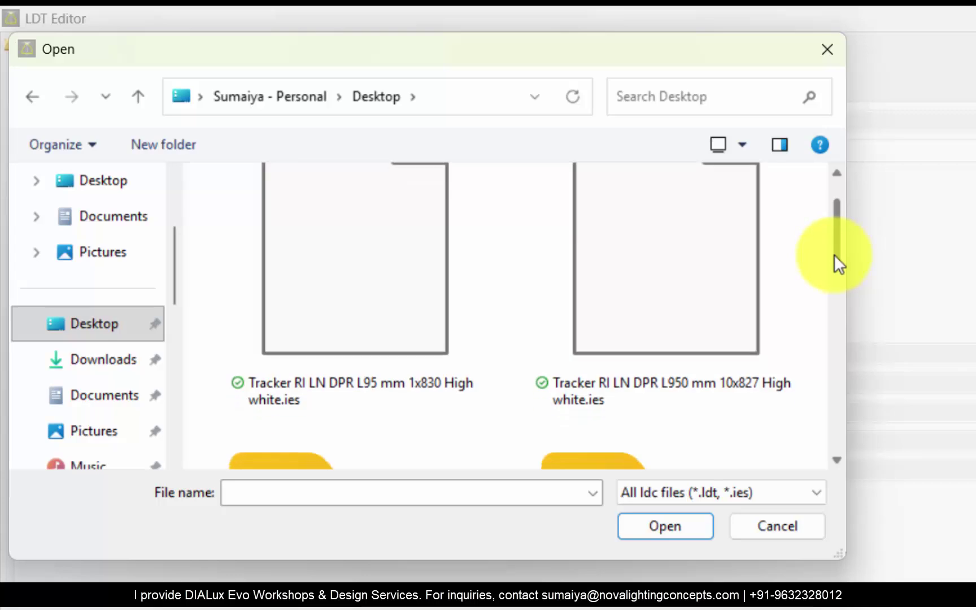
click(672, 358)
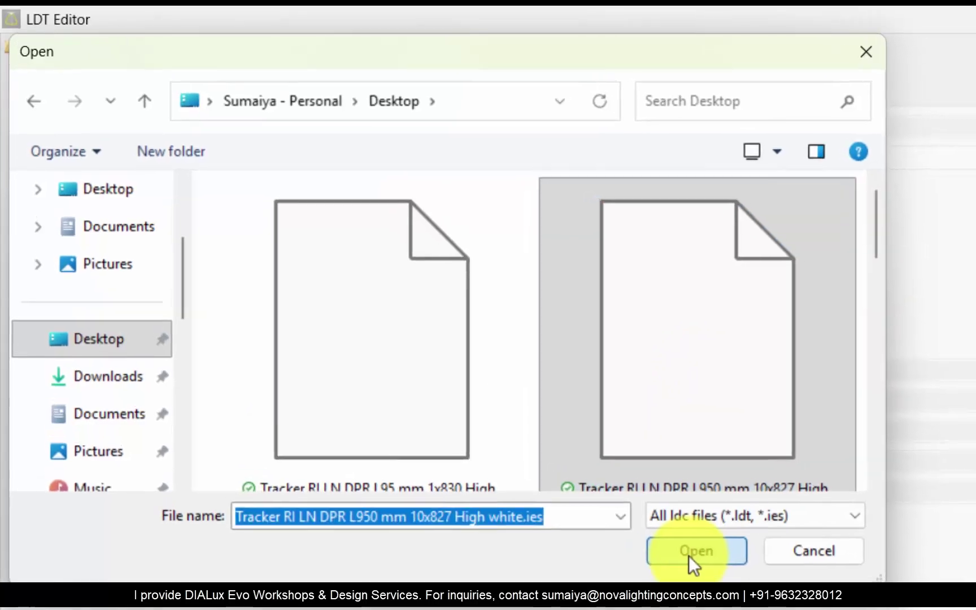
click(665, 526)
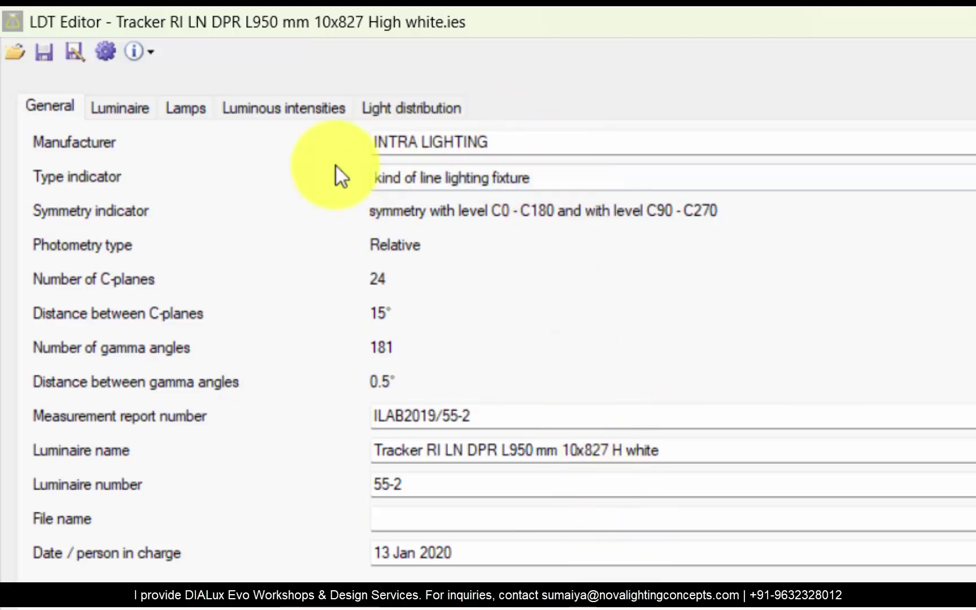
Set both the length of luminaire and the length of luminous area to 100 in the luminaire data.
click(91, 110)
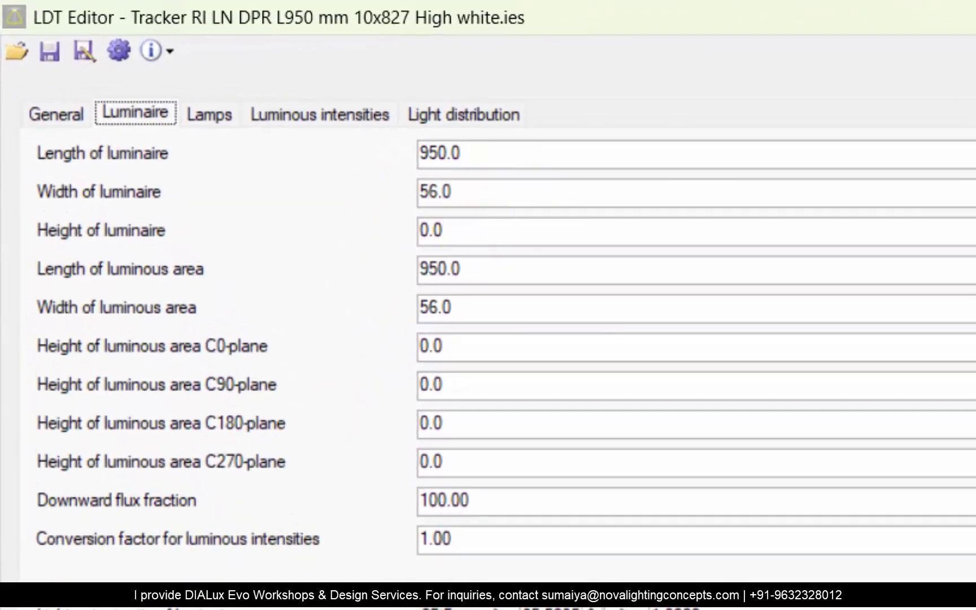
click(440, 156)
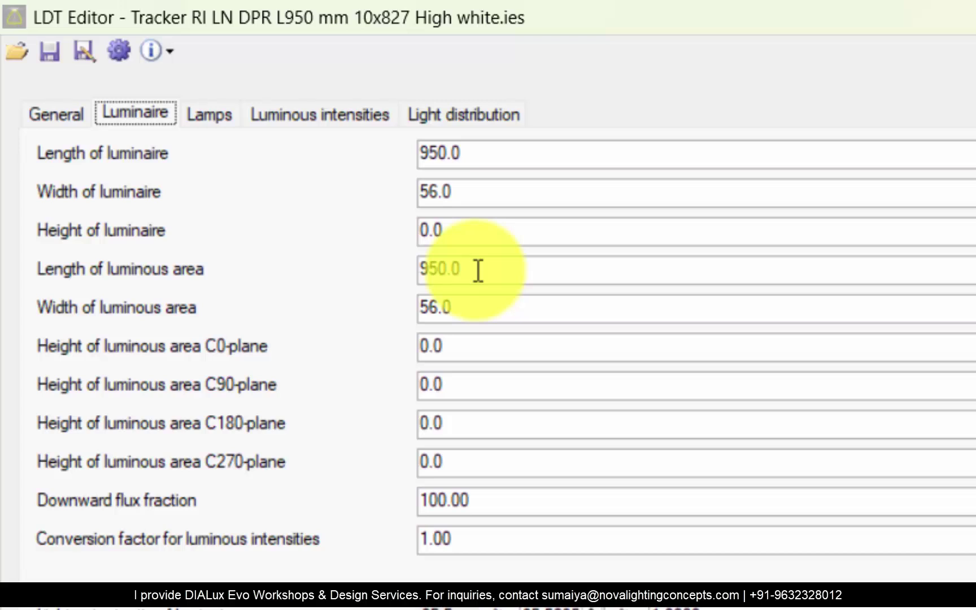
key(Tab)
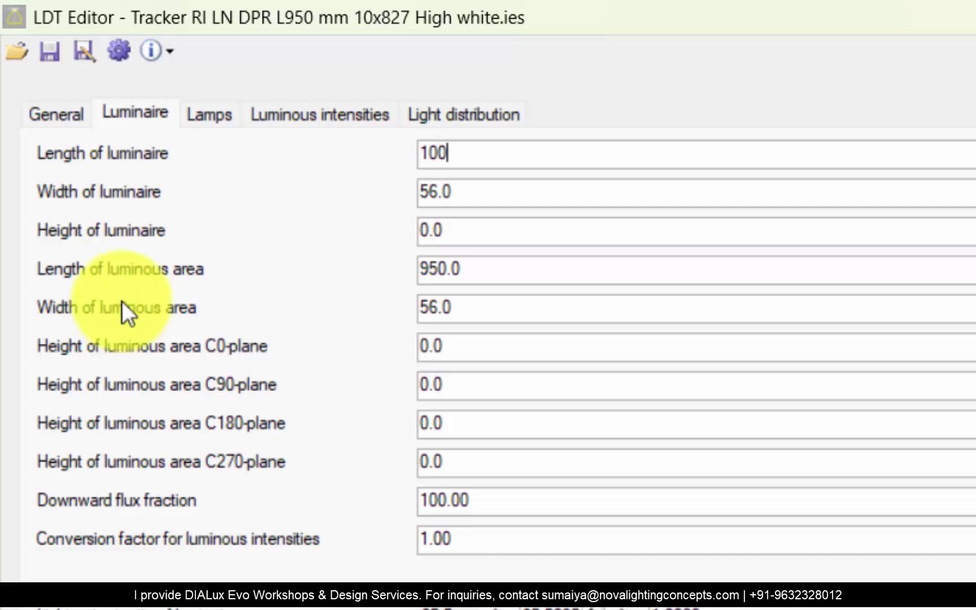
click(462, 270)
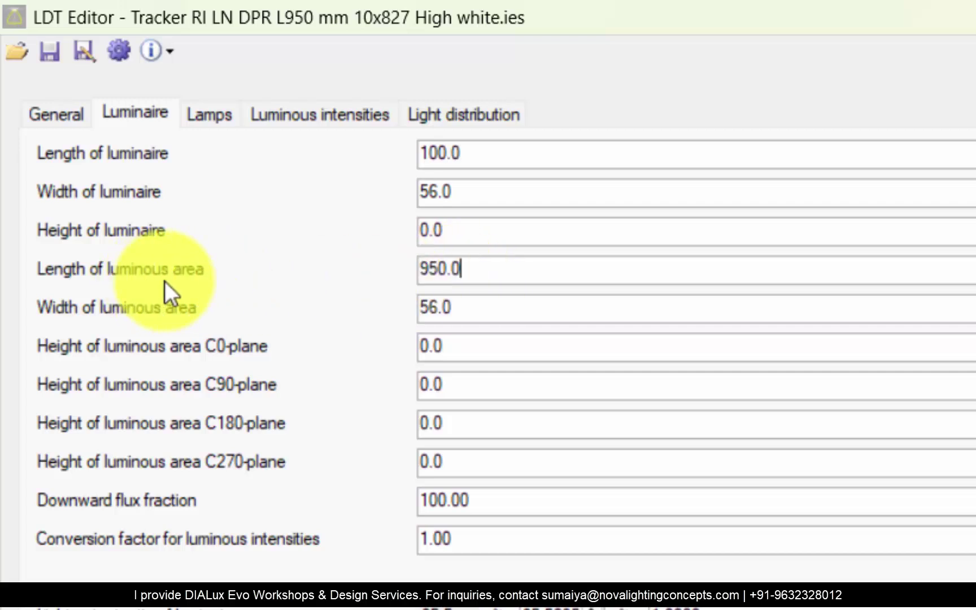
drag(537, 269, 346, 261)
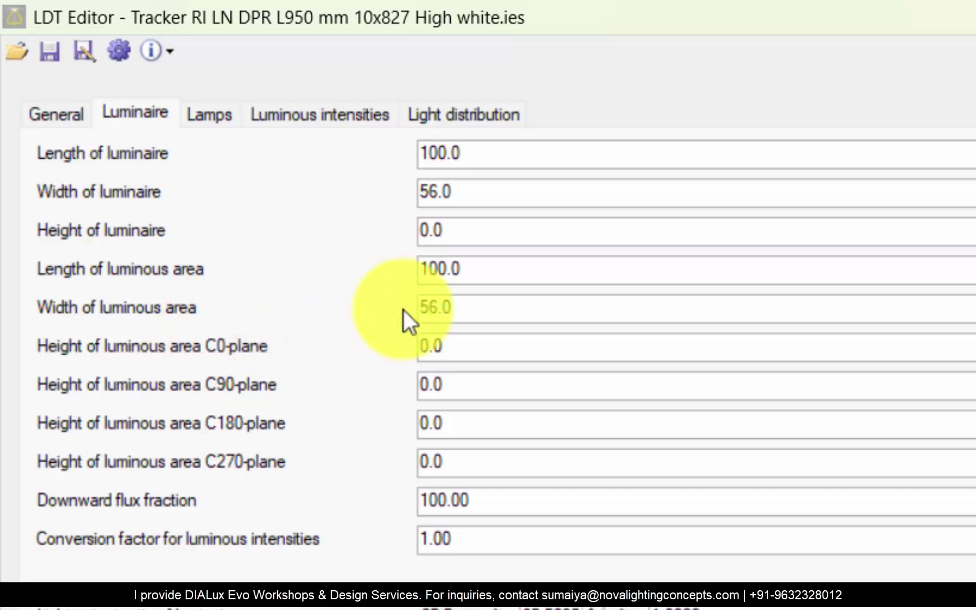
click(449, 310)
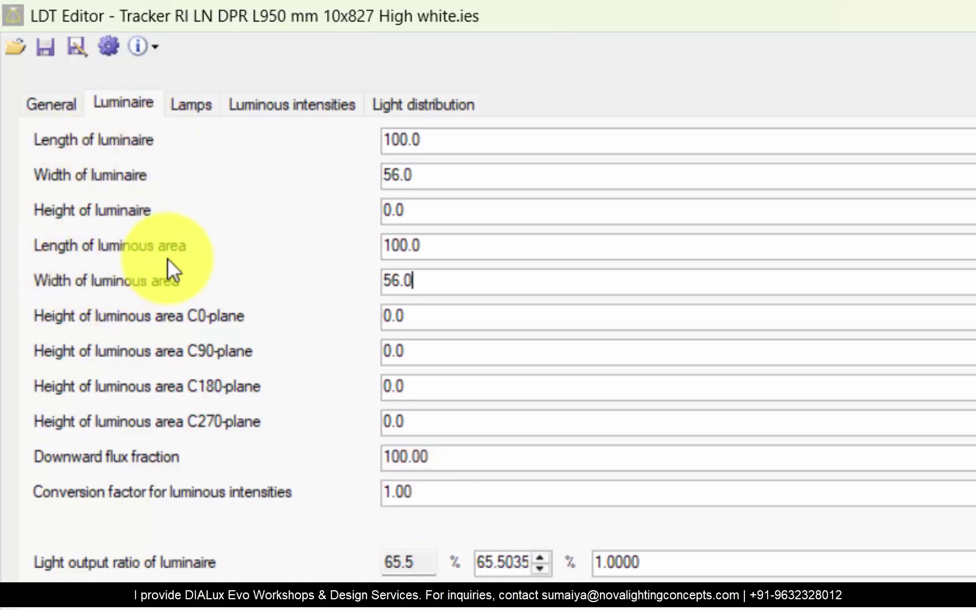
Look up the lamp set's connected power and note 950mm and 22.7W as two side-by-side texts on the whiteboard.
click(188, 105)
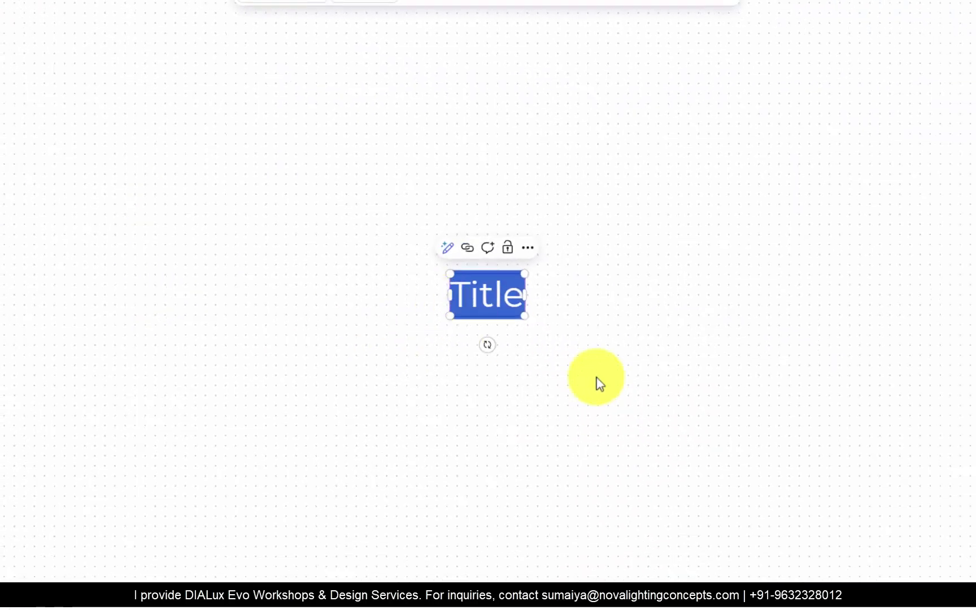
scroll(604, 356, up, 5)
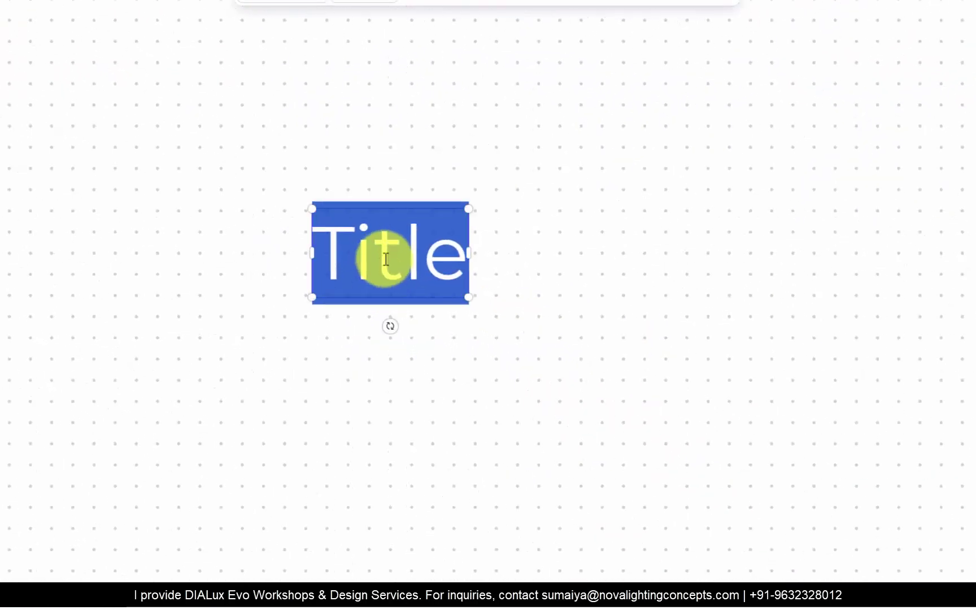
text(950)
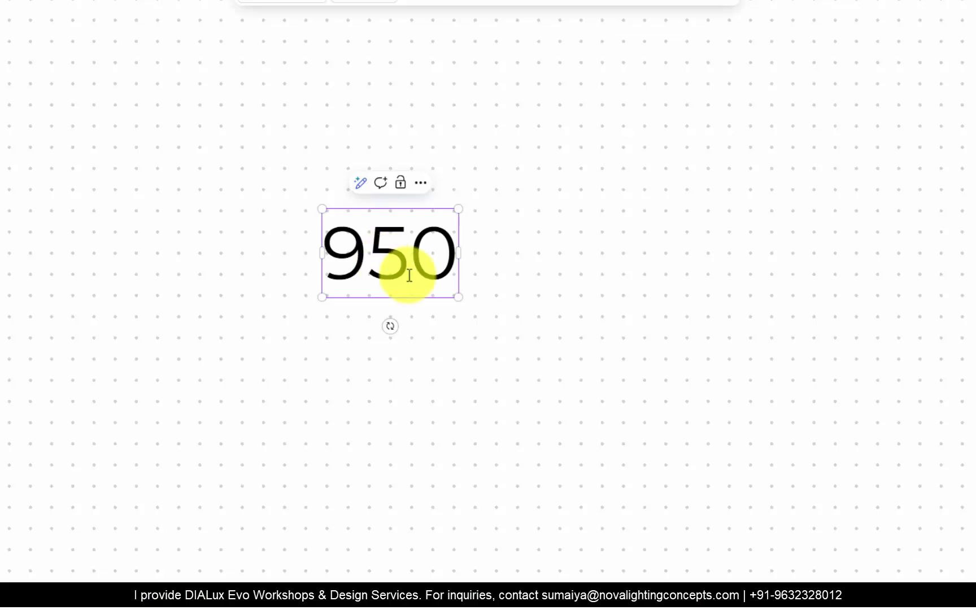
click(397, 404)
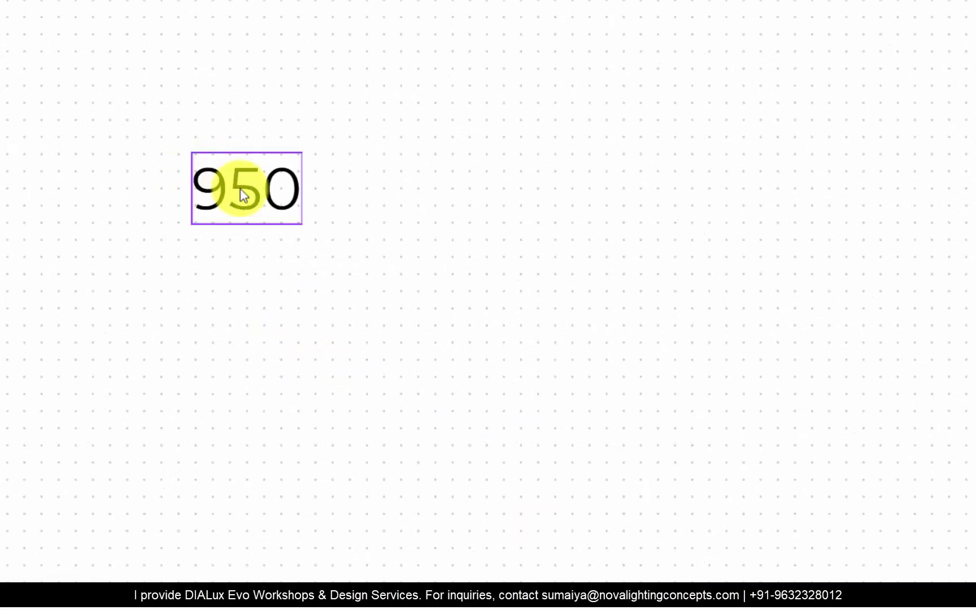
double_click(318, 200)
text(mm)
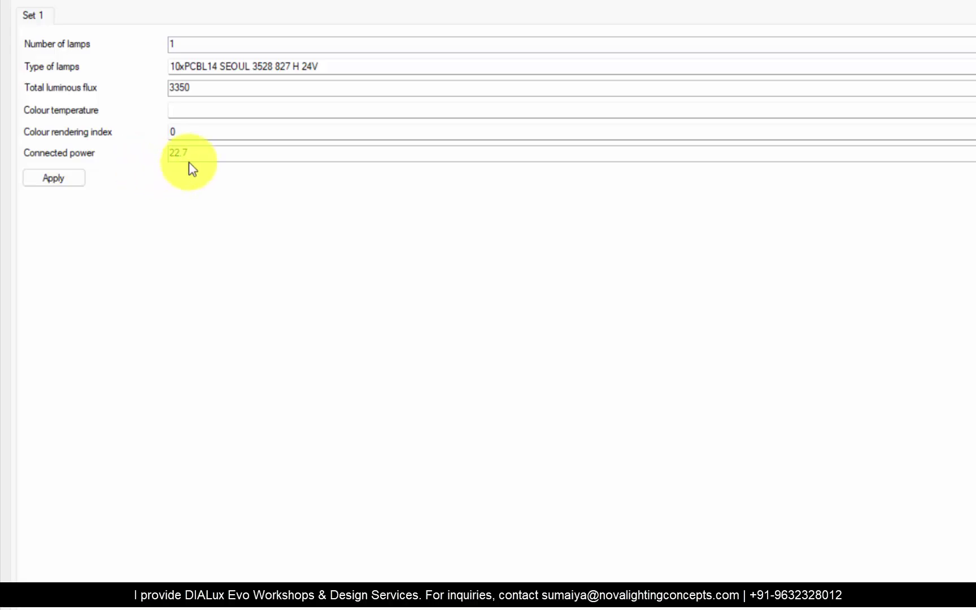
double_click(178, 153)
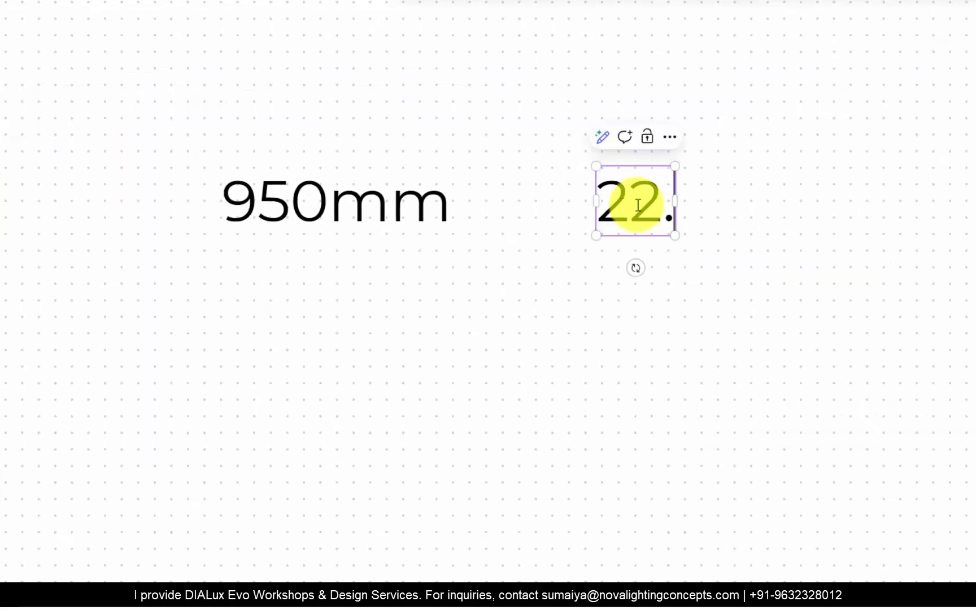
text(7W)
click(598, 288)
ctrl+scroll(597, 289, down, 3)
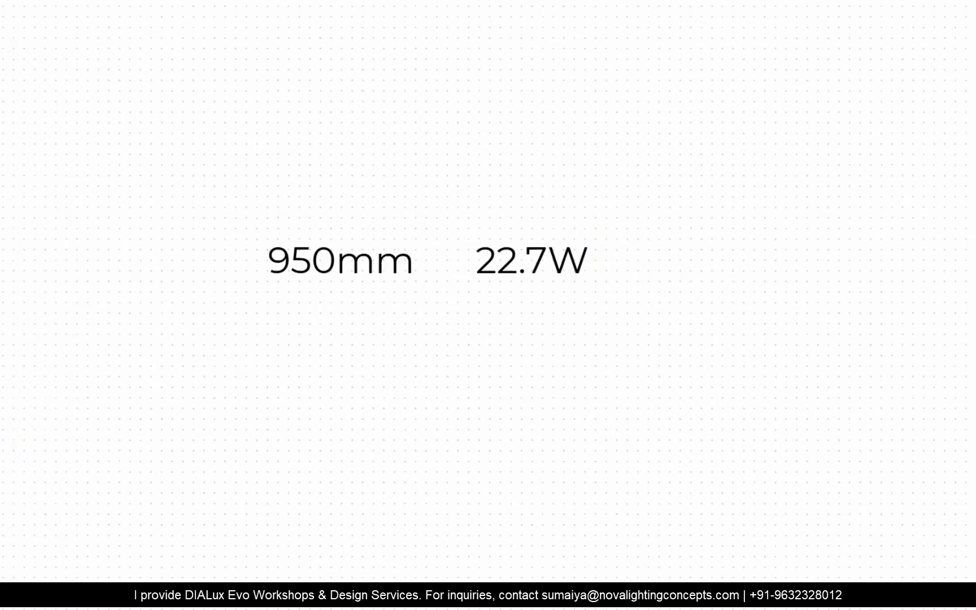
Draw blue arrows relating 950mm to 22.7W and a handwritten 100 mm to x, and cross-link both rows with orange diagonals.
drag(419, 265, 467, 262)
drag(450, 254, 451, 275)
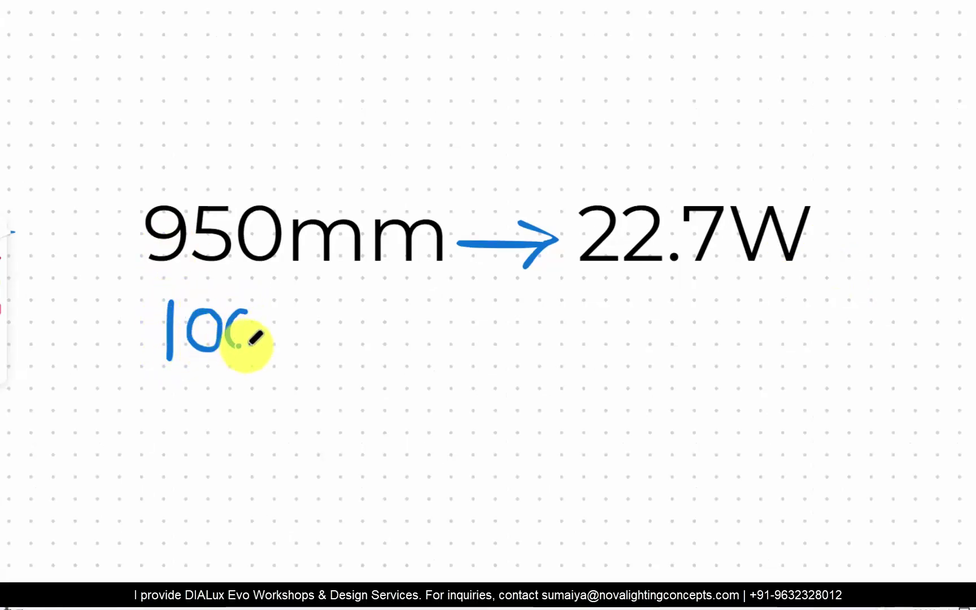
drag(289, 353, 521, 328)
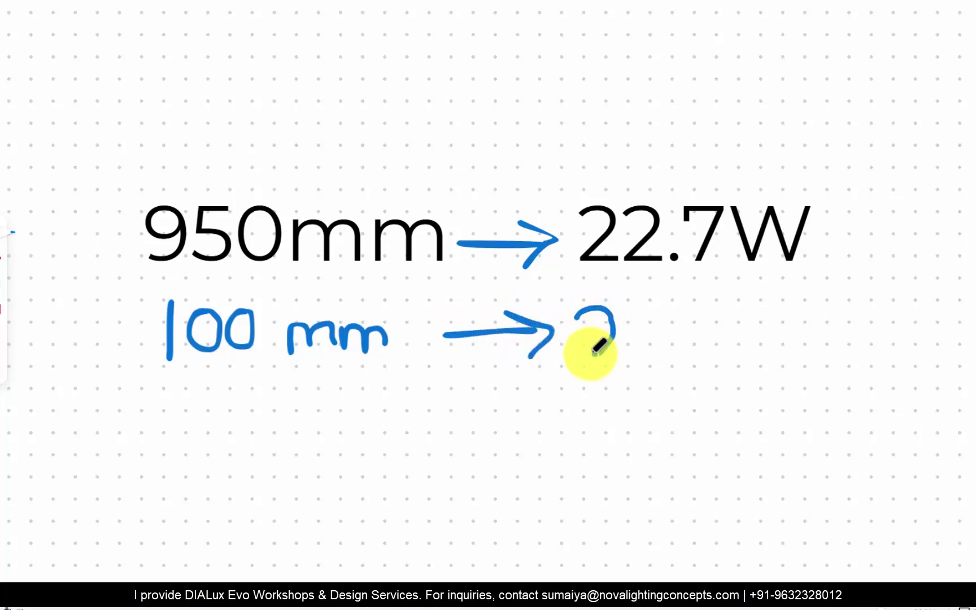
drag(639, 340, 644, 342)
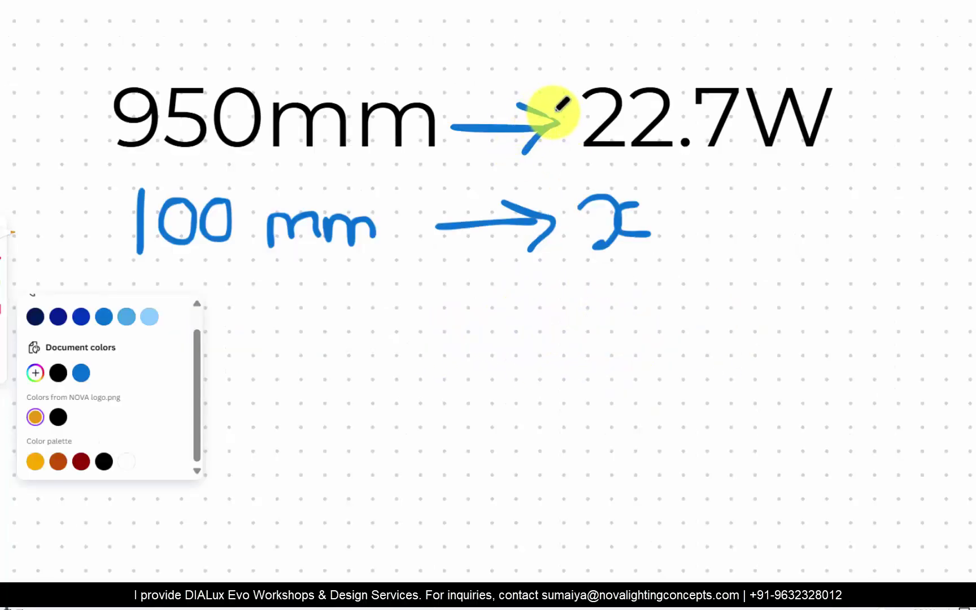
drag(561, 111, 423, 219)
drag(444, 112, 572, 234)
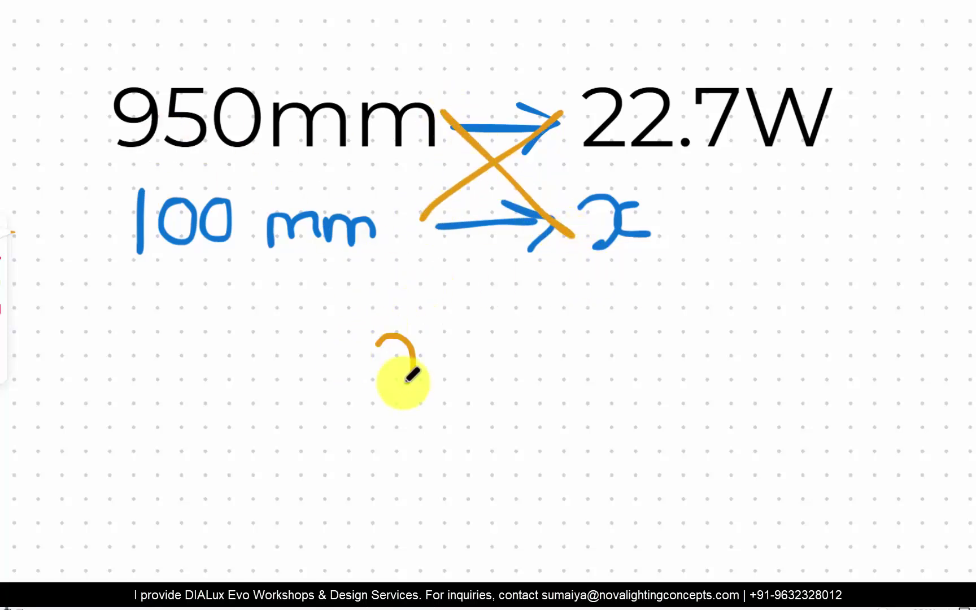
Handwrite the orange equation x = 22.7 × 100 over 950 below the proportion.
drag(468, 346, 507, 345)
drag(545, 337, 591, 375)
drag(597, 324, 623, 361)
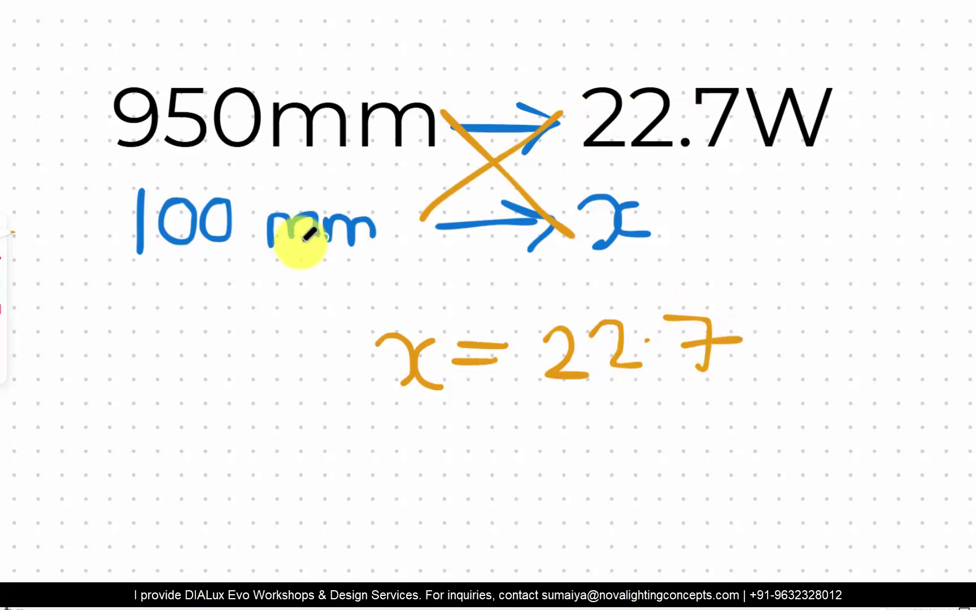
drag(760, 356, 808, 319)
drag(768, 322, 828, 358)
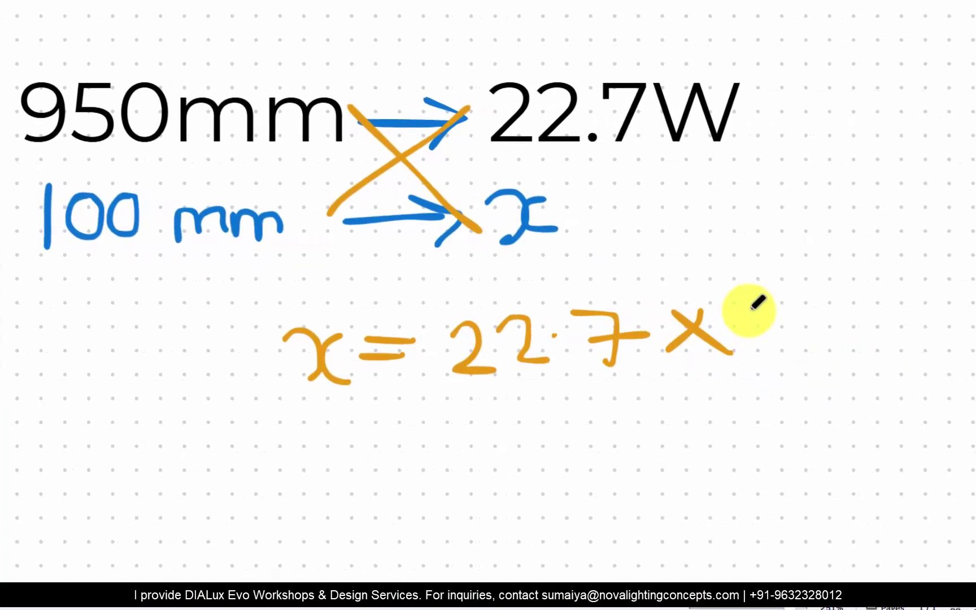
drag(754, 308, 756, 353)
drag(788, 309, 786, 312)
drag(824, 309, 822, 312)
drag(471, 395, 823, 381)
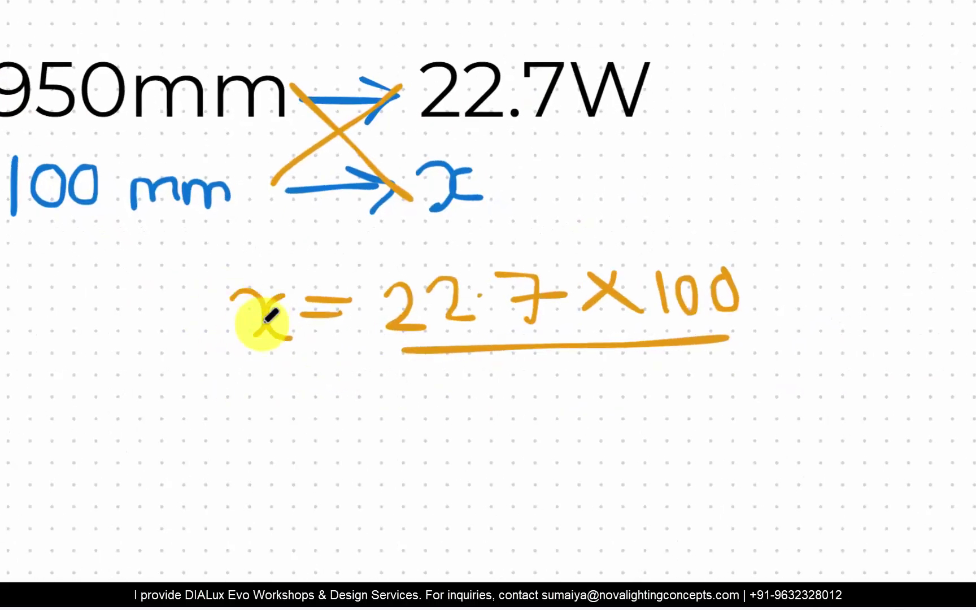
drag(530, 378, 534, 390)
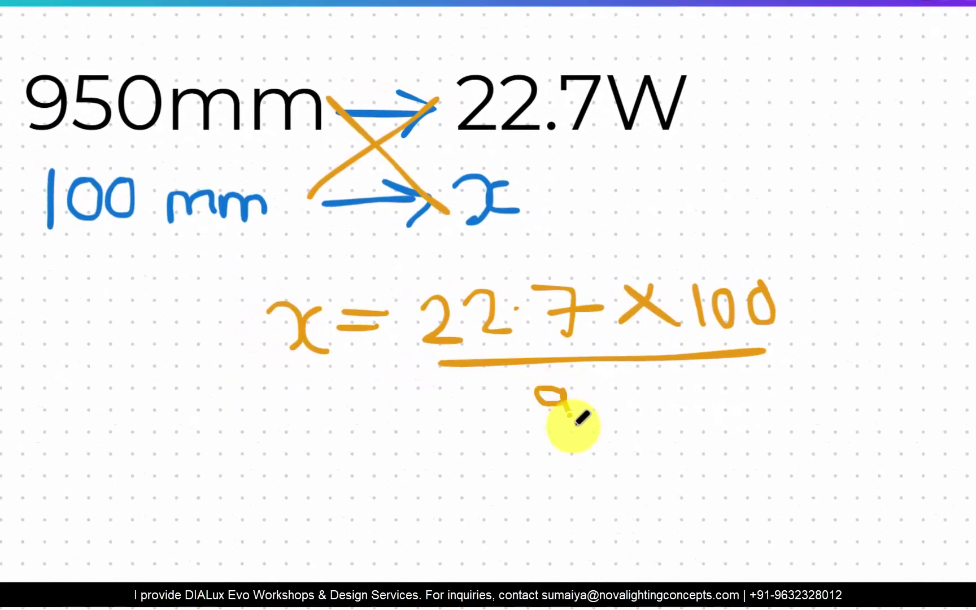
drag(607, 424, 598, 427)
drag(580, 389, 637, 388)
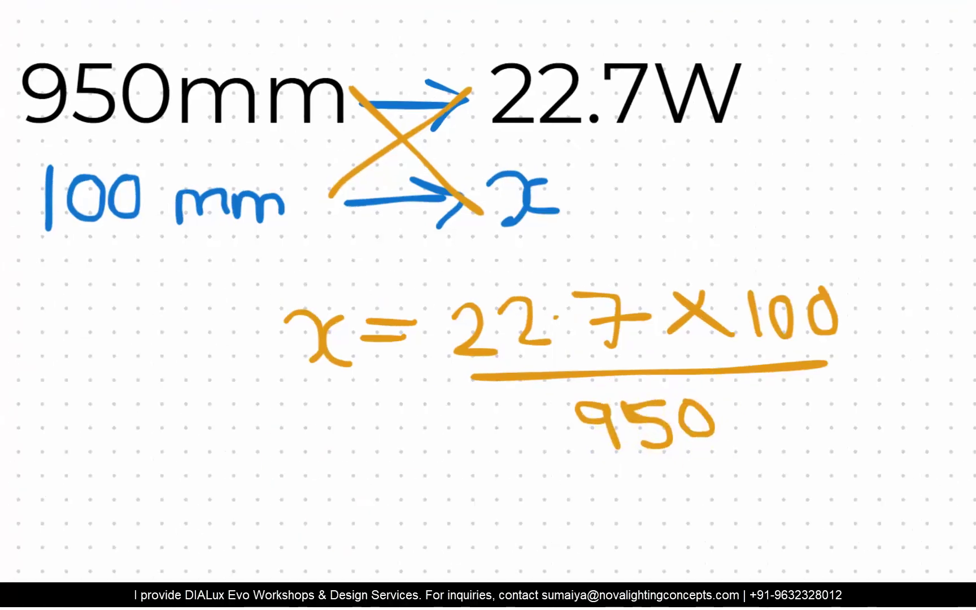
Switch to Calculator and compute 22.7 × 100 ÷ 950.
key(super+s)
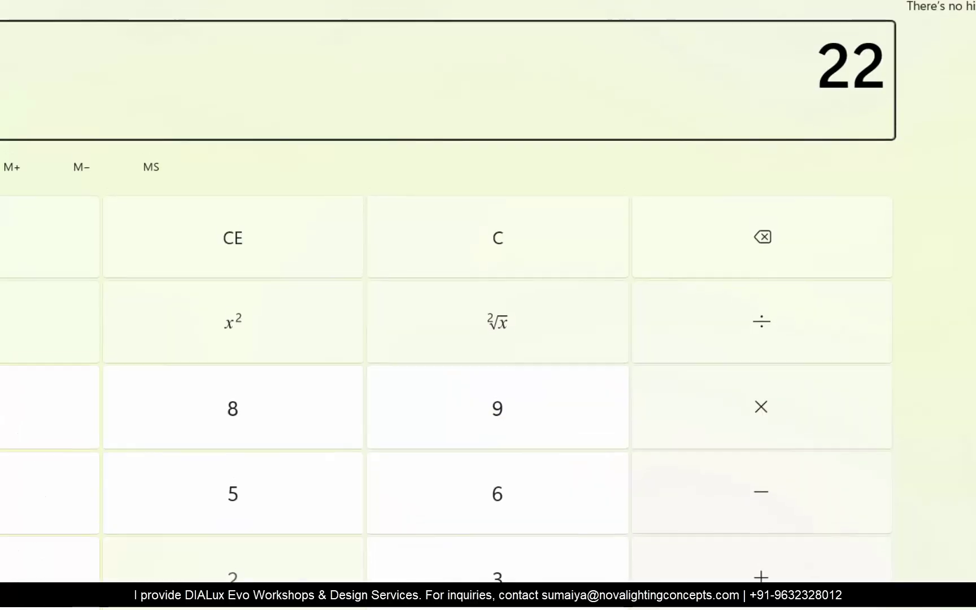
text(.7)
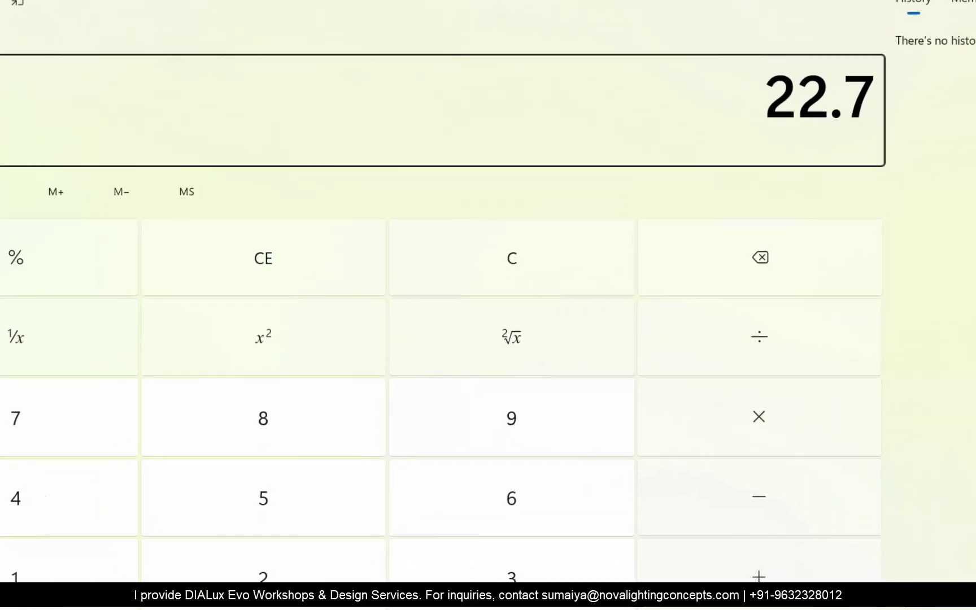
text(*100)
key(Return)
text(/)
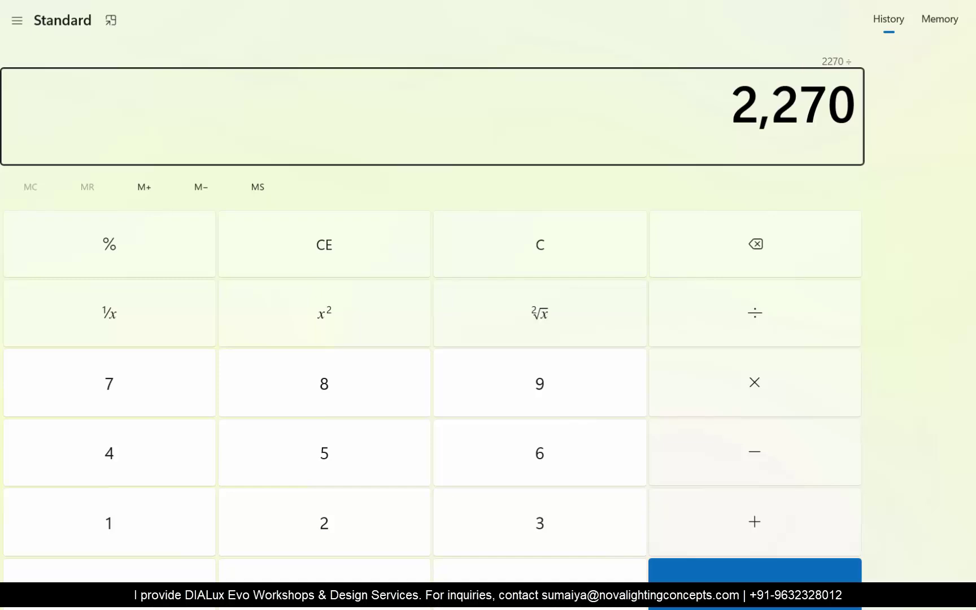
text(950)
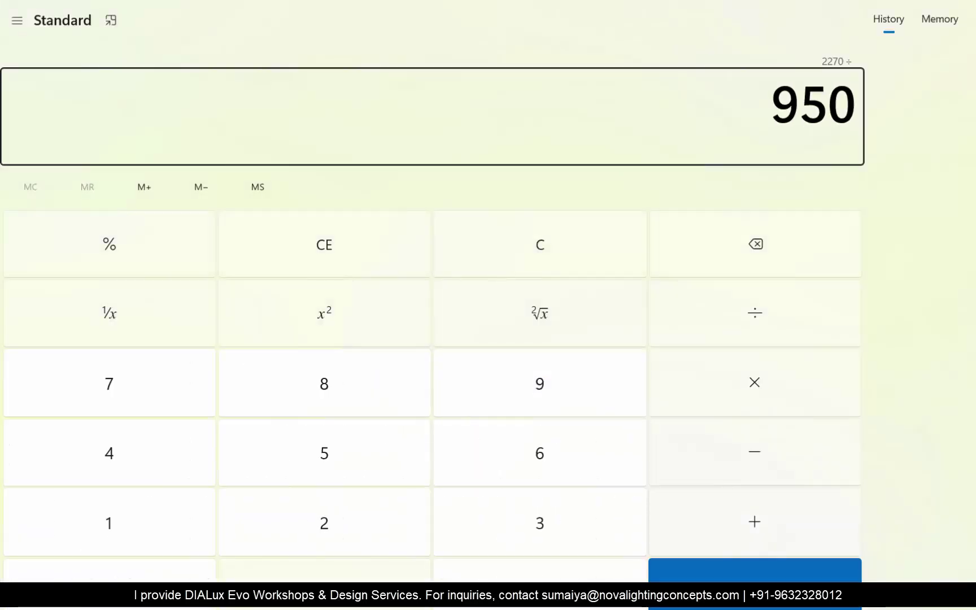
key(Return)
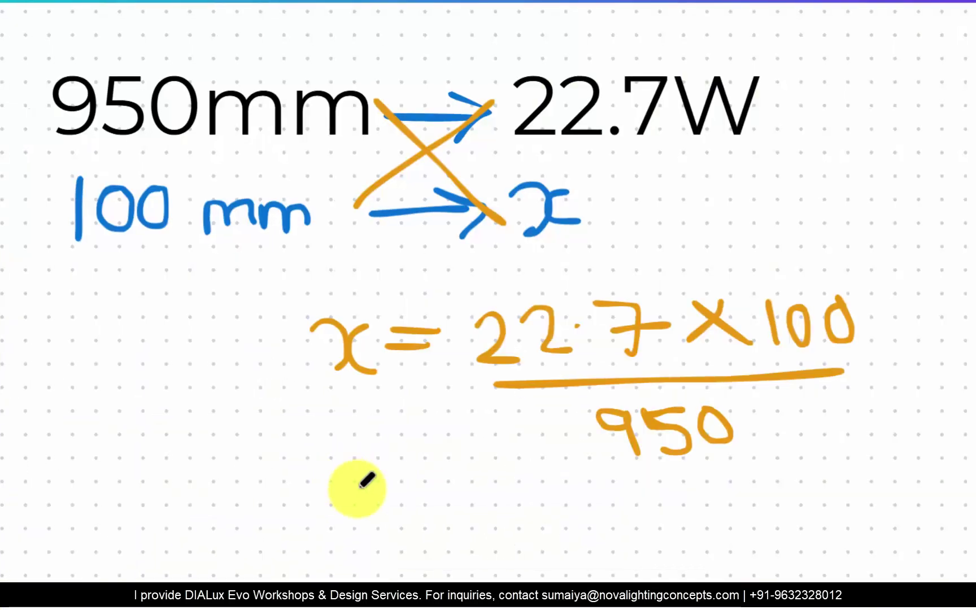
Handwrite the resulting x below the fraction and enter 2.3 as the lamp set's connected power in LDT Editor.
drag(366, 479, 422, 543)
drag(492, 498, 544, 523)
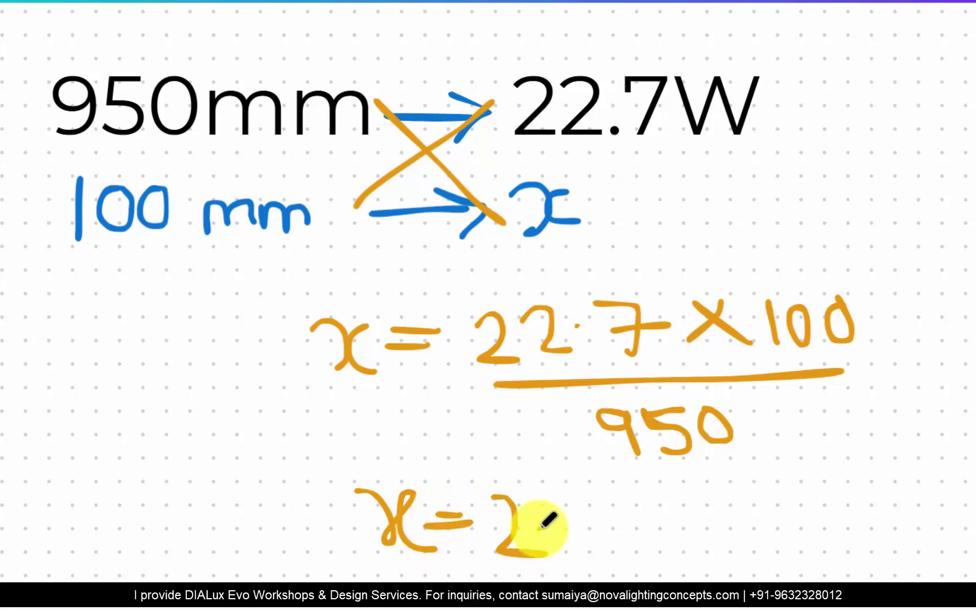
mouse_move(587, 497)
mouse_down()
mouse_move(627, 534)
mouse_move(599, 556)
mouse_up()
mouse_move(650, 523)
mouse_down()
mouse_move(649, 551)
mouse_move(695, 517)
mouse_up()
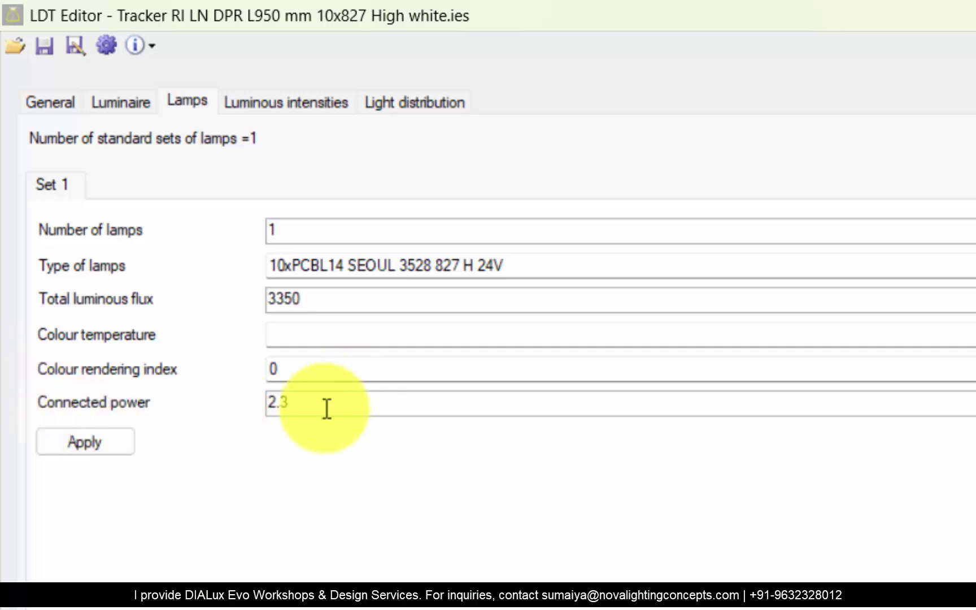
Set the lamp set's colour rendering index to 80 and its colour temperature to 3000.
drag(293, 374, 223, 368)
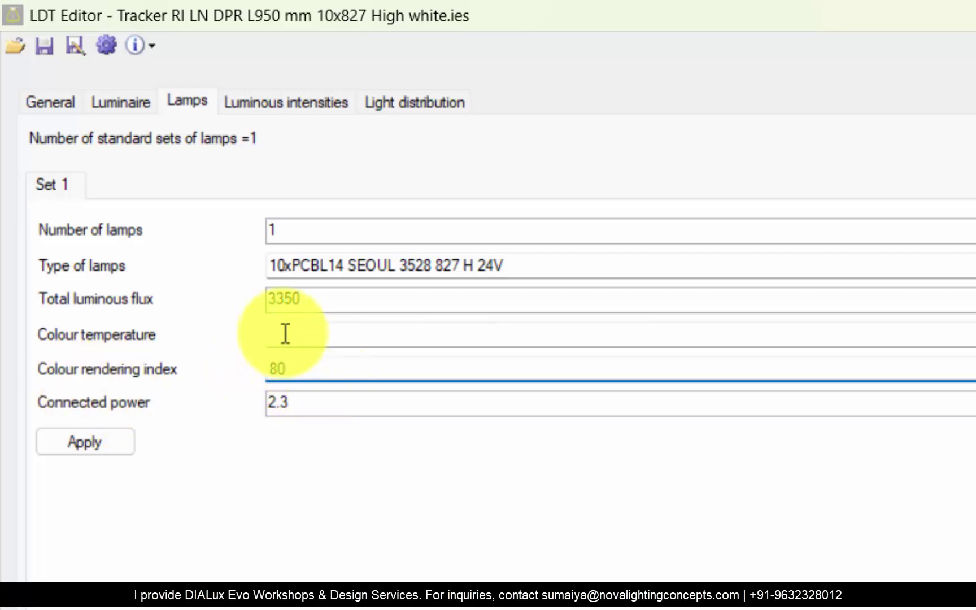
click(286, 334)
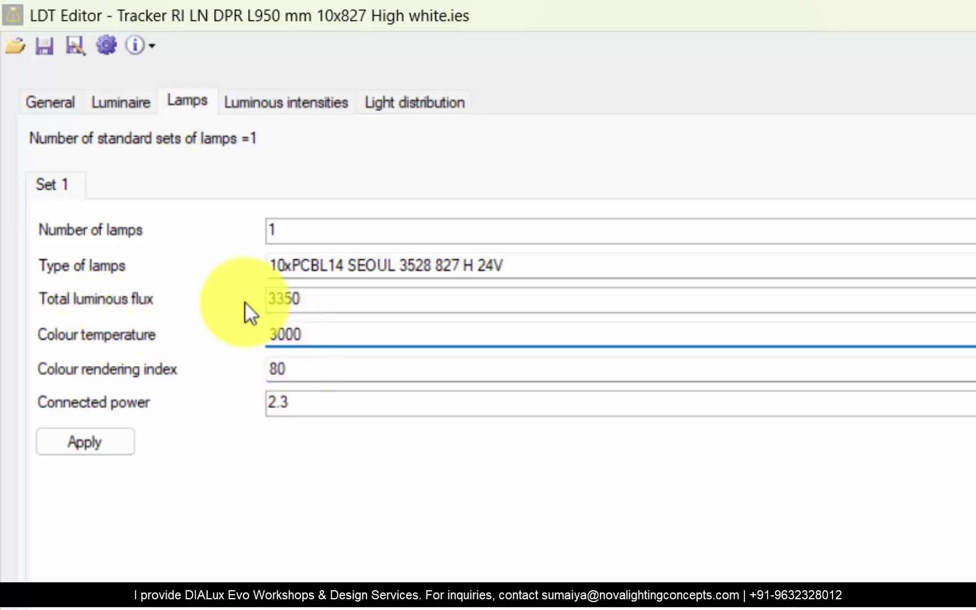
Look up the total luminous flux, then change the 22.7W text in the whiteboard's copied proportion to 3350lm.
click(293, 298)
drag(312, 300, 227, 306)
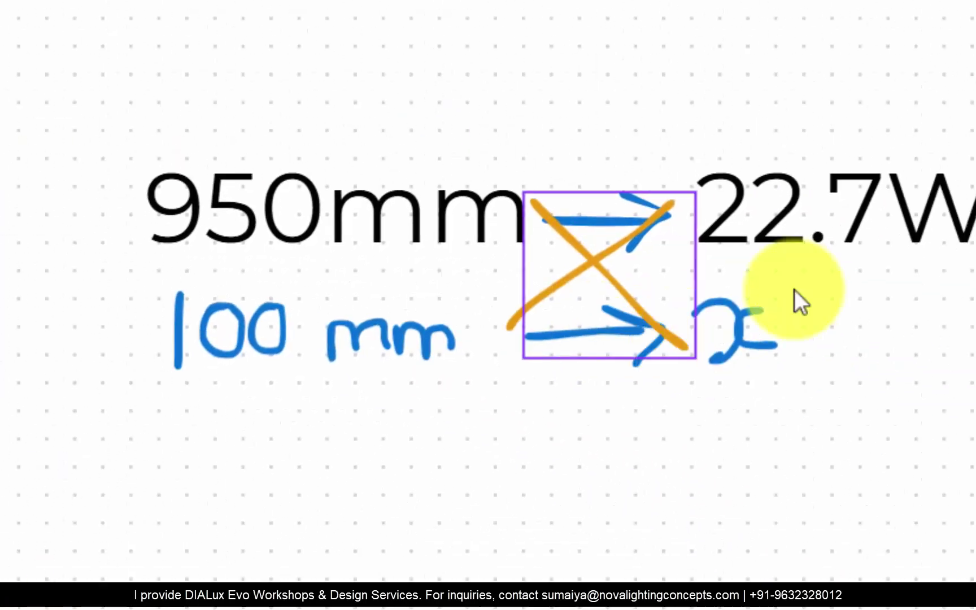
text(3350)
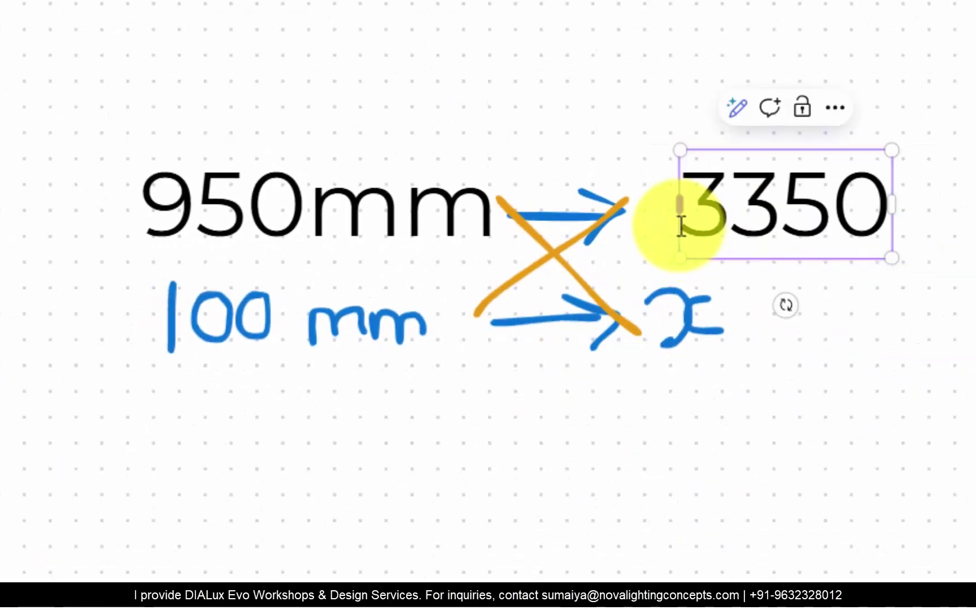
text(lm)
click(634, 369)
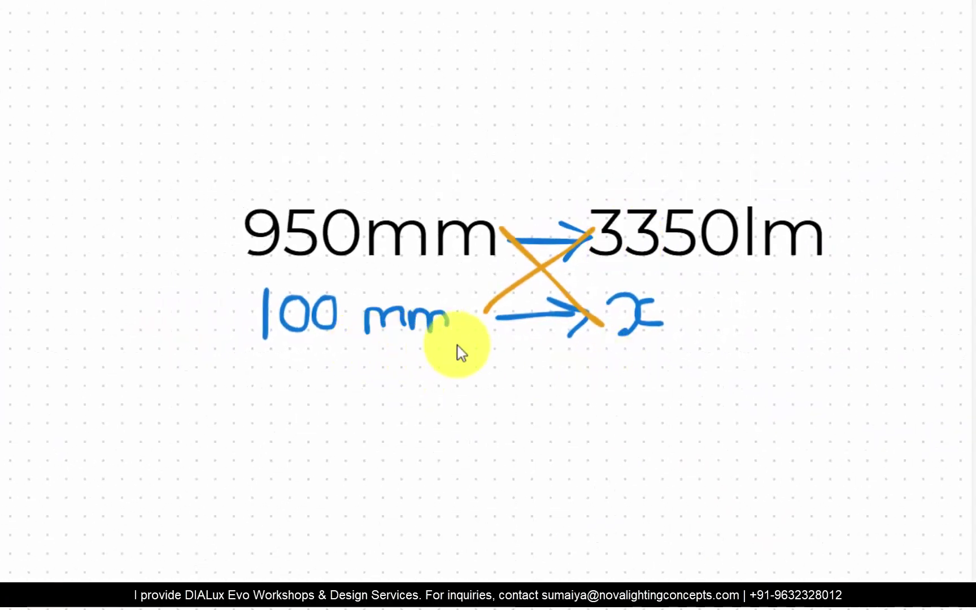
Handwrite the orange equation x = 3350 × 100 over 950 below the lumen proportion.
scroll(750, 342, up, 1)
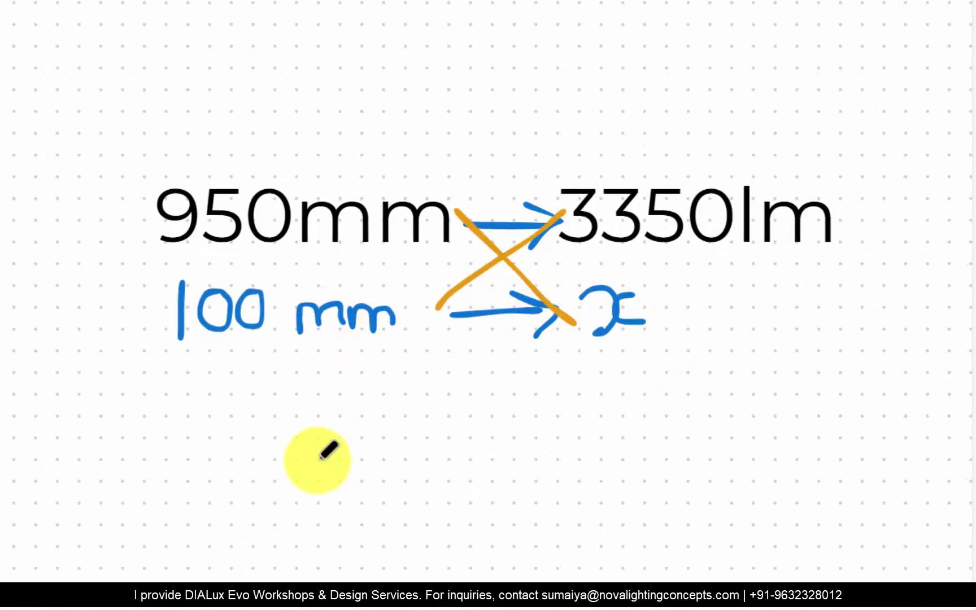
mouse_move(247, 434)
mouse_down()
mouse_move(272, 487)
mouse_move(249, 492)
mouse_up()
drag(323, 434, 330, 490)
drag(350, 469, 413, 468)
drag(344, 438, 427, 438)
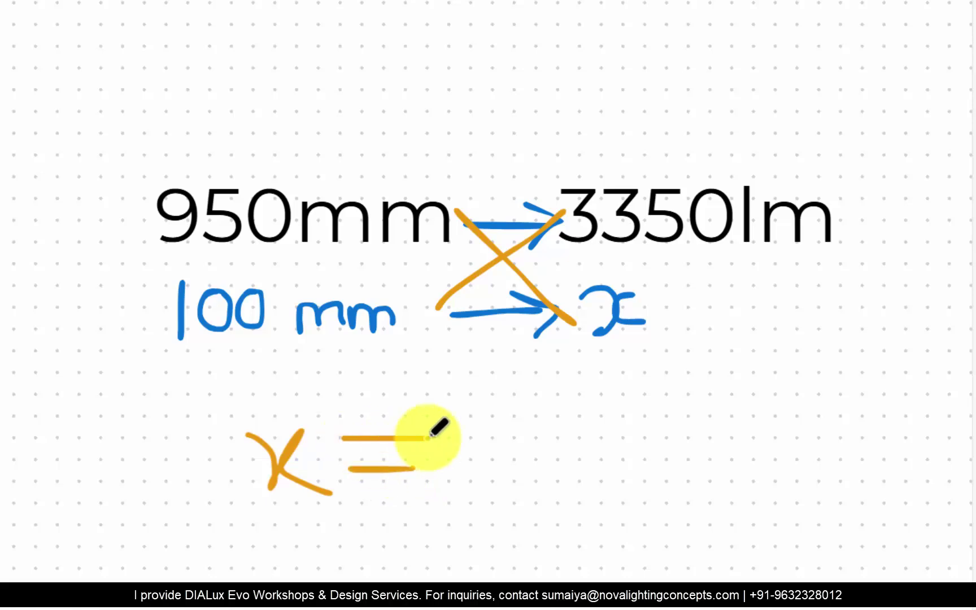
scroll(143, 491, down, 3)
scroll(534, 465, up, 3)
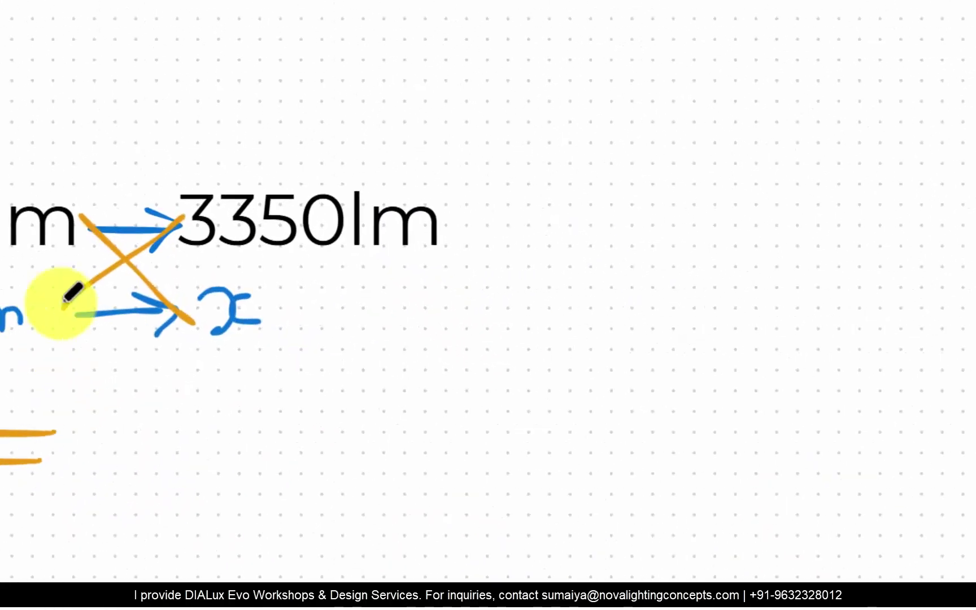
drag(120, 421, 152, 485)
drag(191, 418, 219, 480)
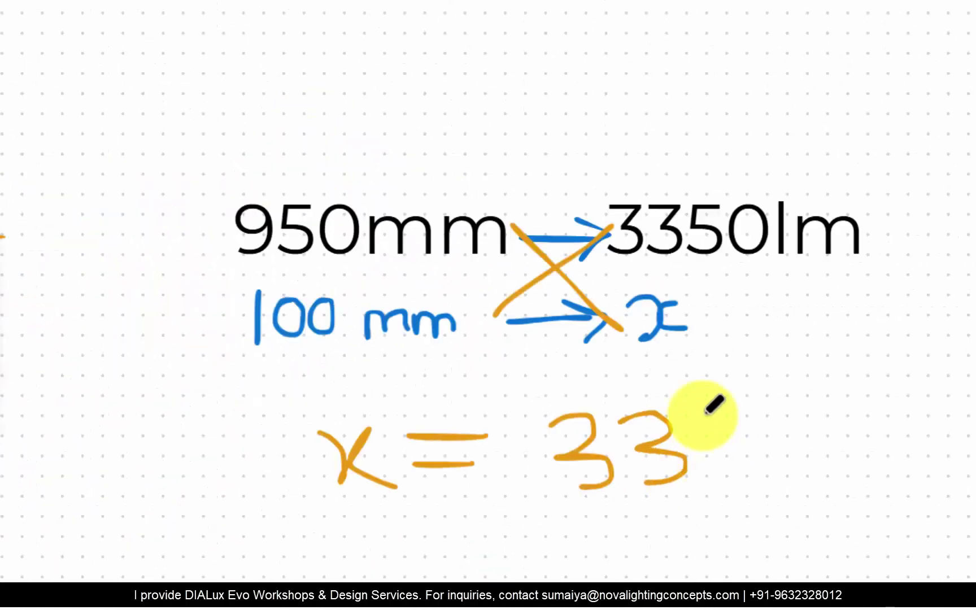
drag(276, 409, 299, 472)
drag(287, 418, 329, 418)
mouse_move(354, 423)
mouse_down()
mouse_move(368, 435)
mouse_move(355, 423)
mouse_up()
drag(431, 418, 412, 457)
drag(684, 367, 716, 402)
drag(713, 366, 689, 406)
mouse_move(730, 378)
mouse_down()
mouse_move(734, 409)
mouse_move(756, 377)
mouse_up()
drag(783, 377, 790, 374)
drag(478, 445, 811, 452)
drag(575, 495, 586, 538)
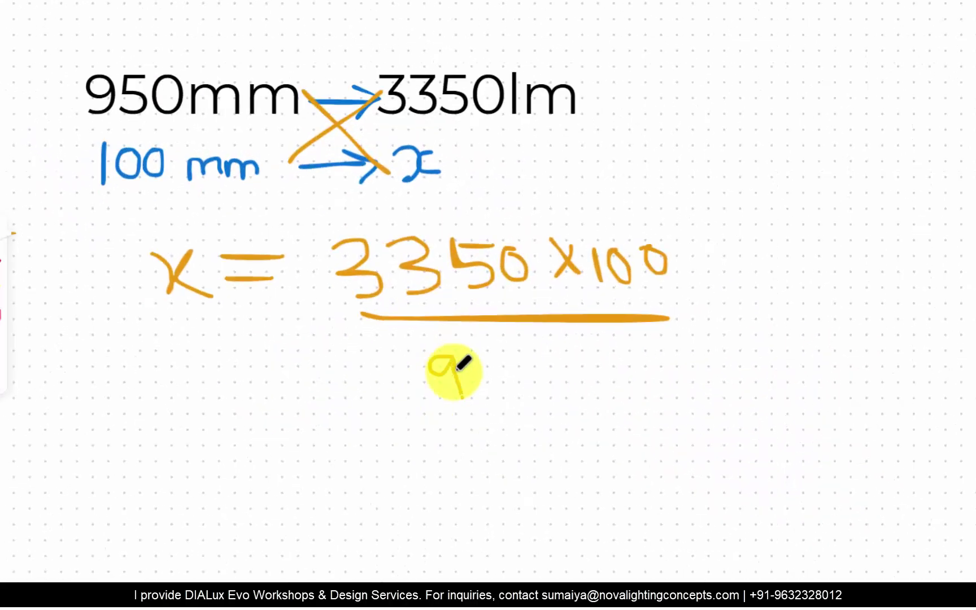
drag(547, 363, 533, 370)
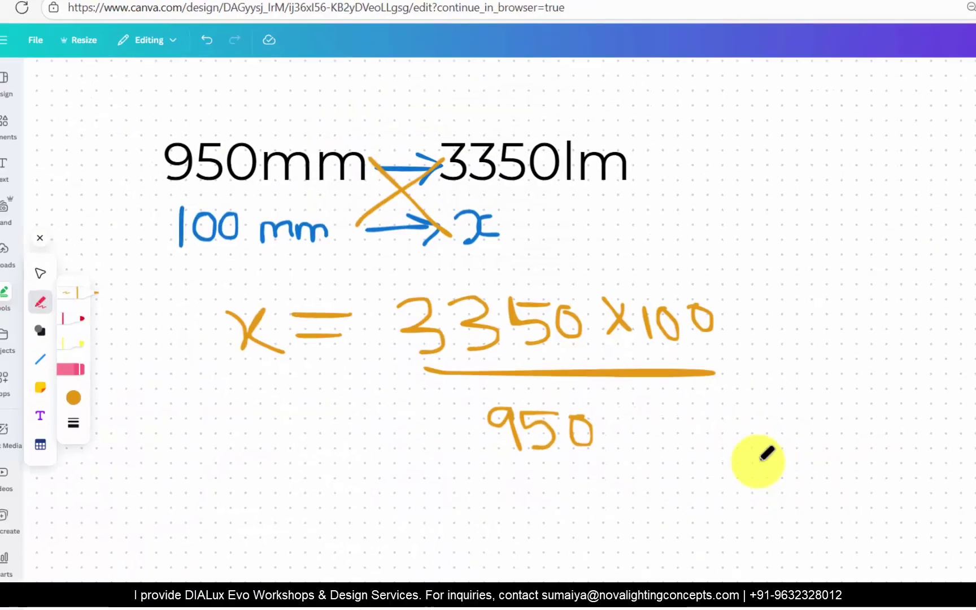
Switch to Calculator and compute 3350 × 100 ÷ 950.
text(3350 ×)
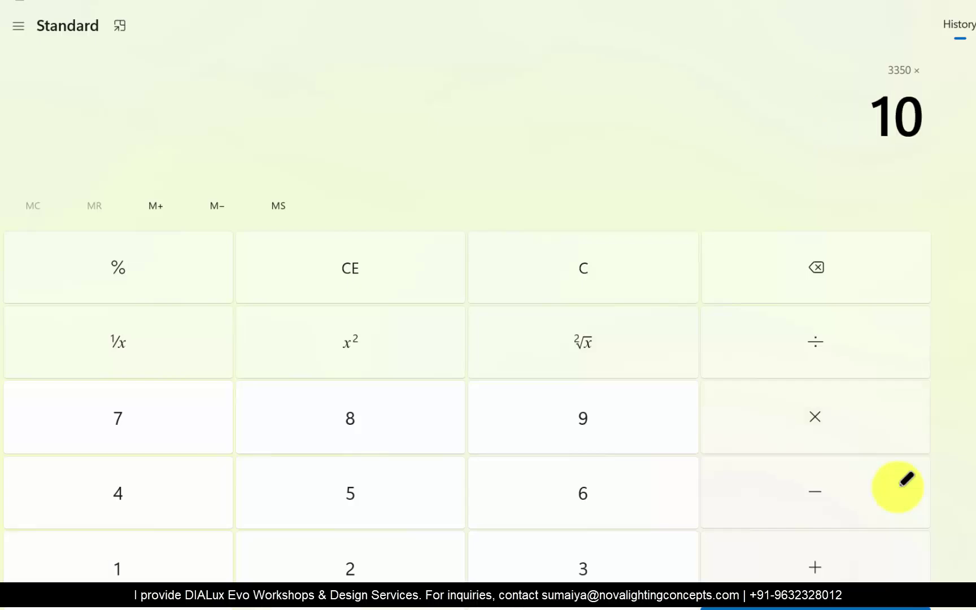
text(950)
key(Return)
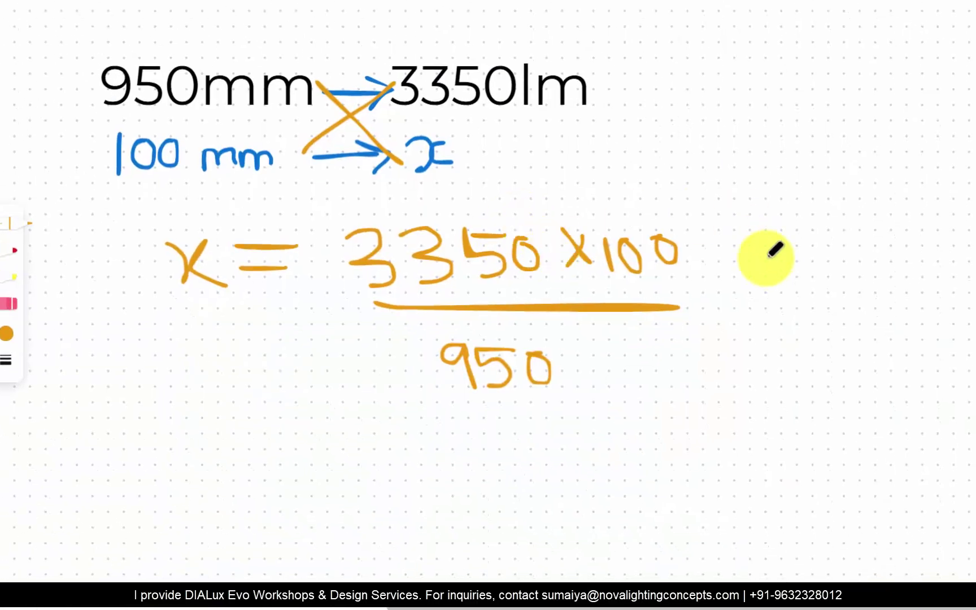
Handwrite and frame x = 352 below the fraction, and set the lamp set's total luminous flux to 352 in LDT Editor.
ctrl+scroll(763, 257, down, 1)
ctrl+scroll(647, 266, down, 2)
mouse_move(368, 383)
mouse_down()
mouse_move(531, 384)
mouse_move(621, 437)
mouse_up()
drag(333, 367, 354, 465)
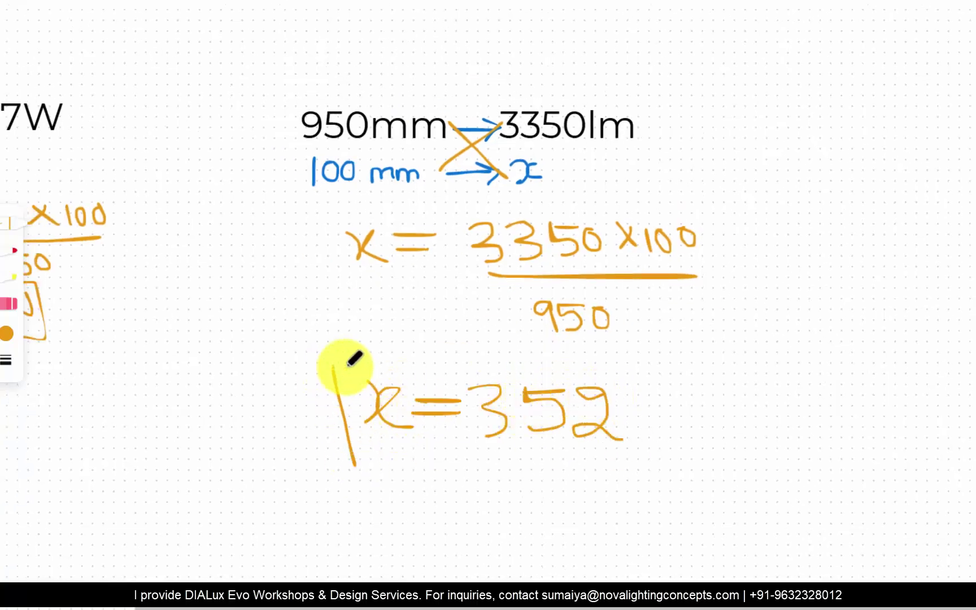
mouse_move(333, 367)
mouse_down()
mouse_move(672, 432)
mouse_move(338, 446)
mouse_up()
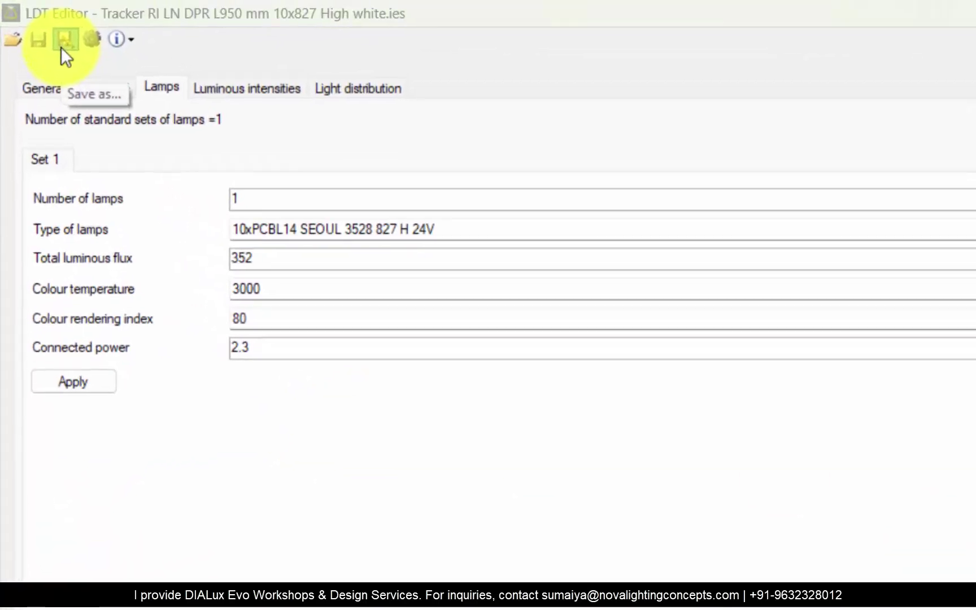
Save the edited photometric file to the Desktop as Linear Profile 100mm in Eulumdat format.
click(62, 45)
click(86, 331)
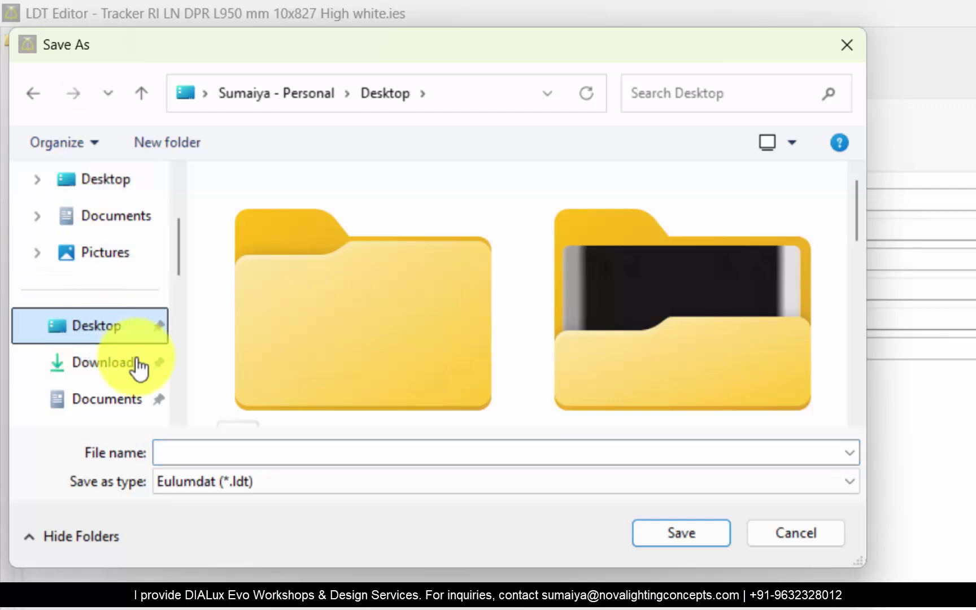
click(294, 456)
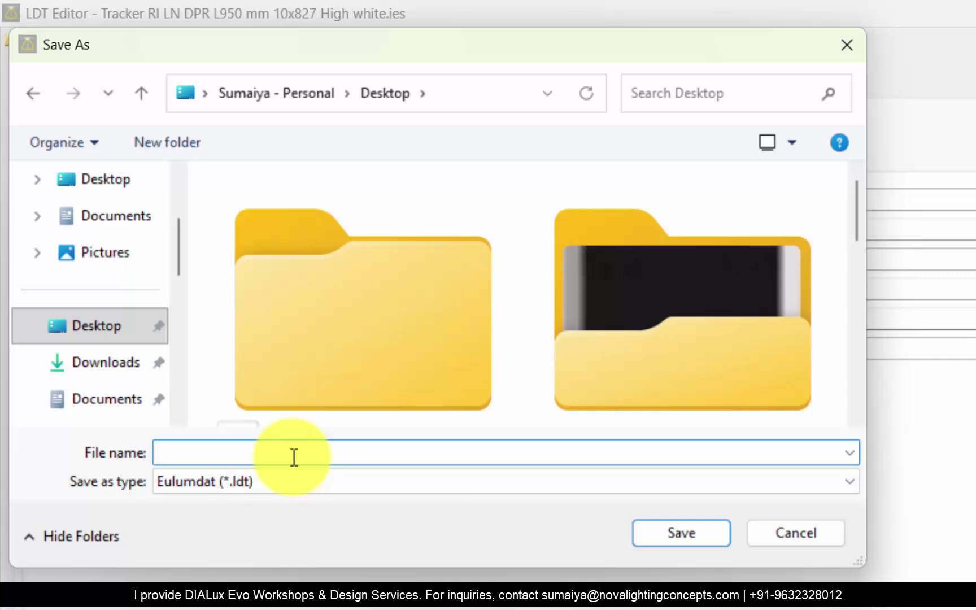
text(Linear Profile 100mm)
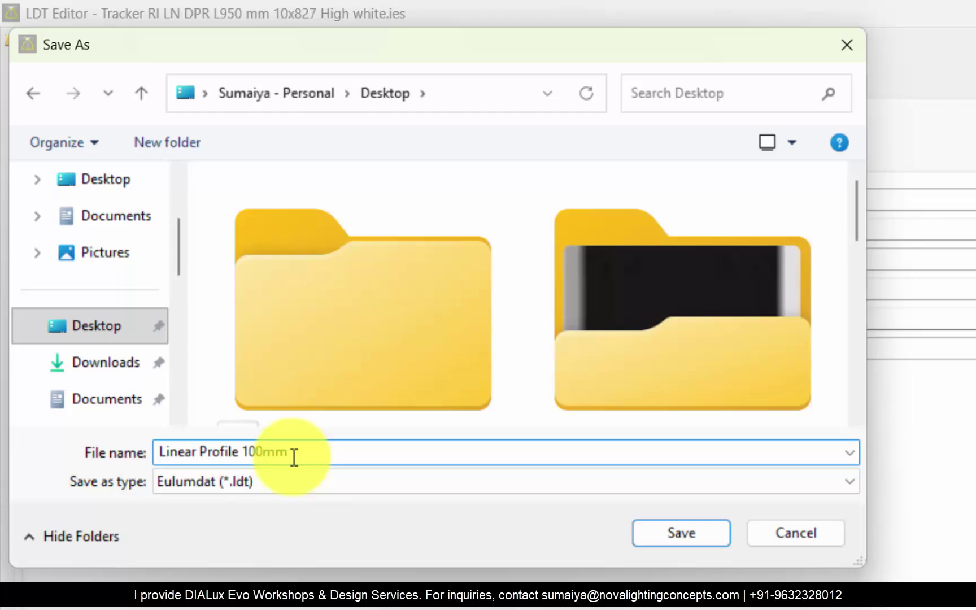
click(682, 538)
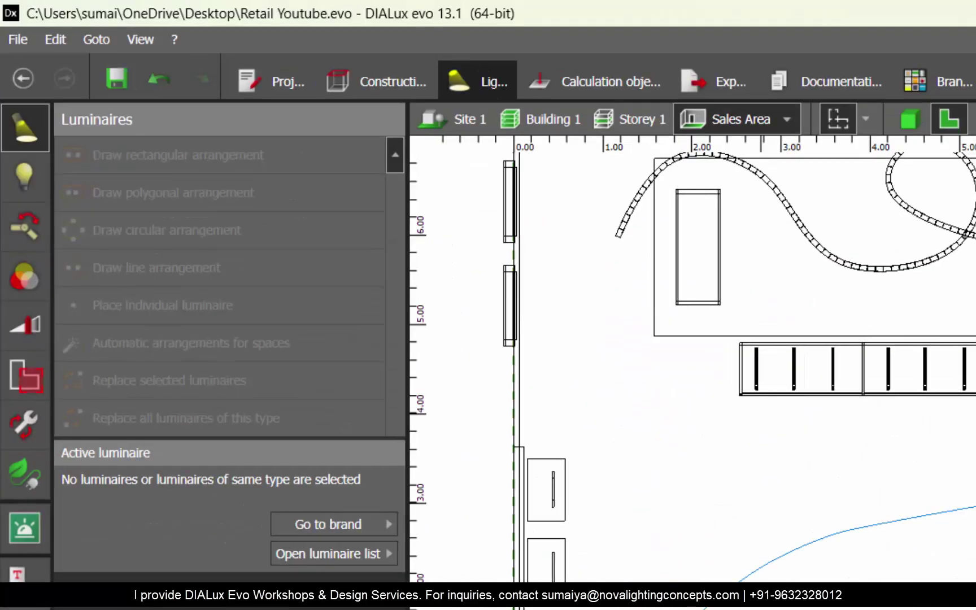
Switch to DIALux evo and load Linear Profile 100mm.ldt from the Desktop as the active luminaire.
scroll(693, 367, down, 4)
scroll(693, 368, up, 1)
click(333, 553)
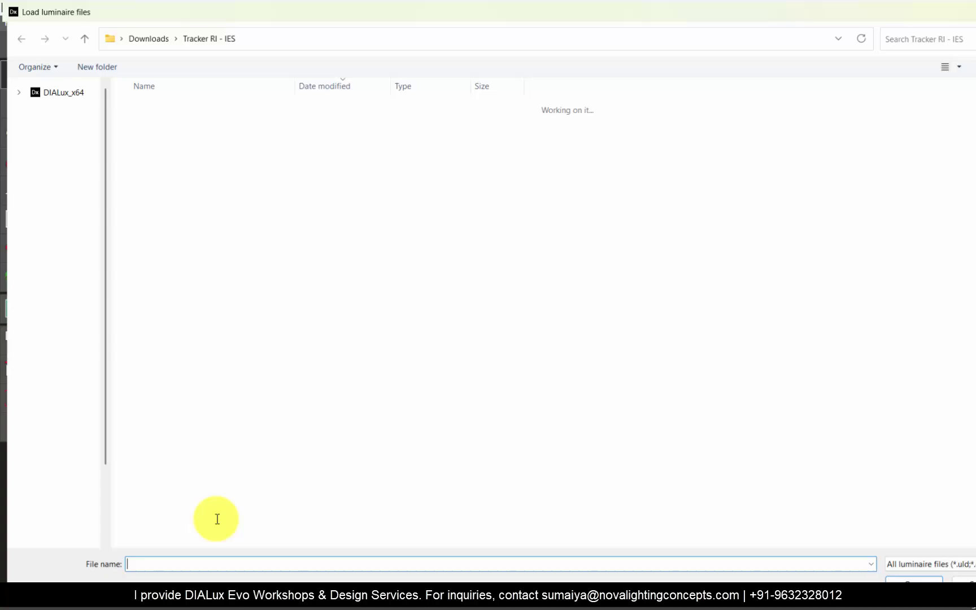
click(57, 262)
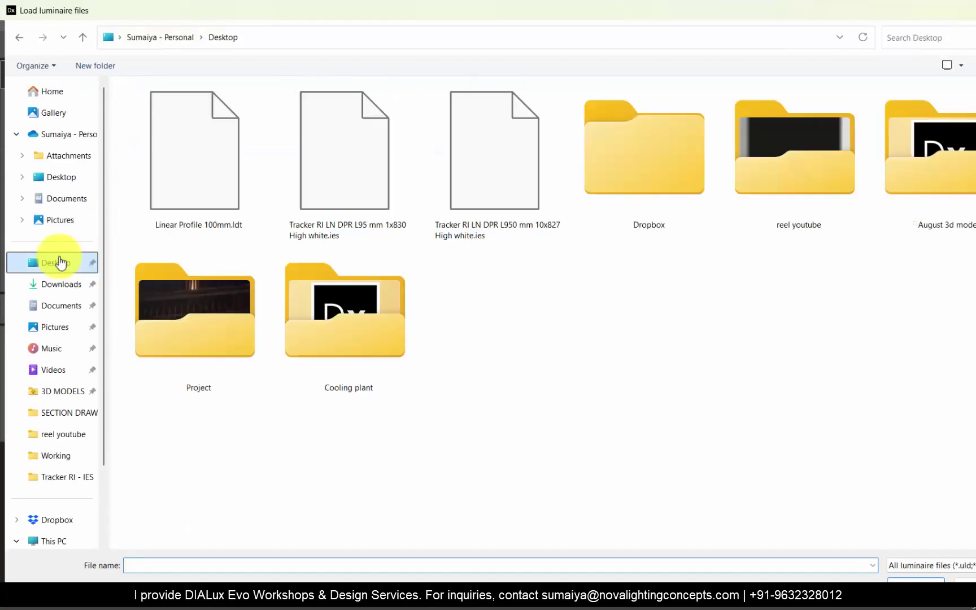
click(227, 261)
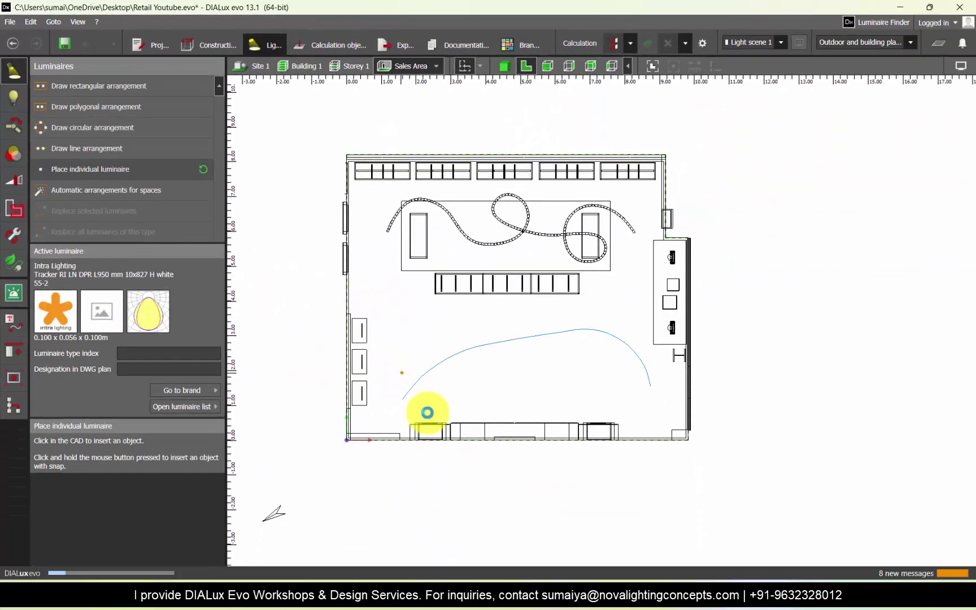
Place one individual 100 mm luminaire just above the lower end of the blue reference curve.
scroll(382, 359, up, 5)
click(393, 343)
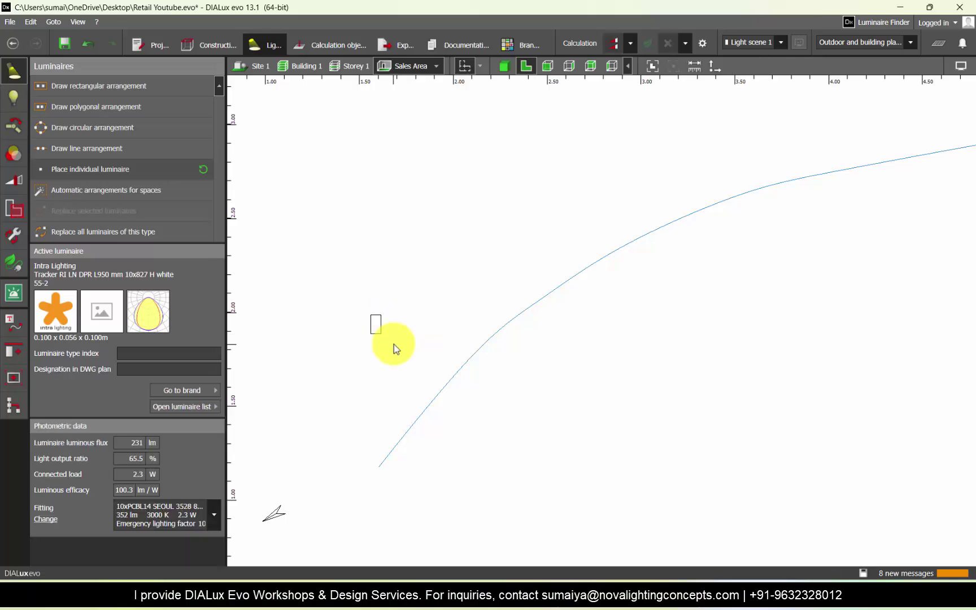
scroll(384, 348, down, 3)
scroll(376, 379, down, 1)
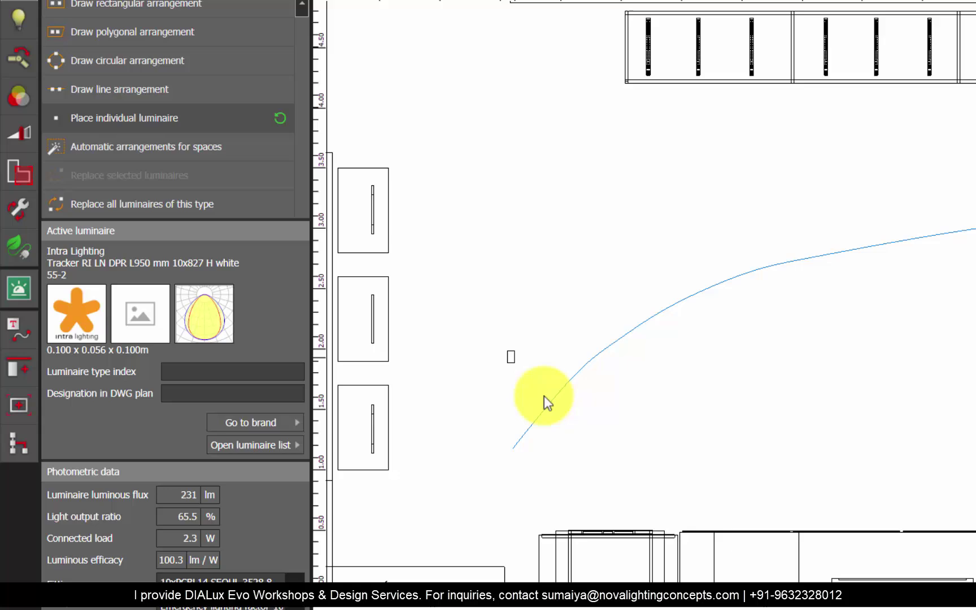
key(Escape)
Copy the luminaire along the existing reference curve at 0.1 m distance, following the curve shape with a 90° rotation offset.
click(16, 350)
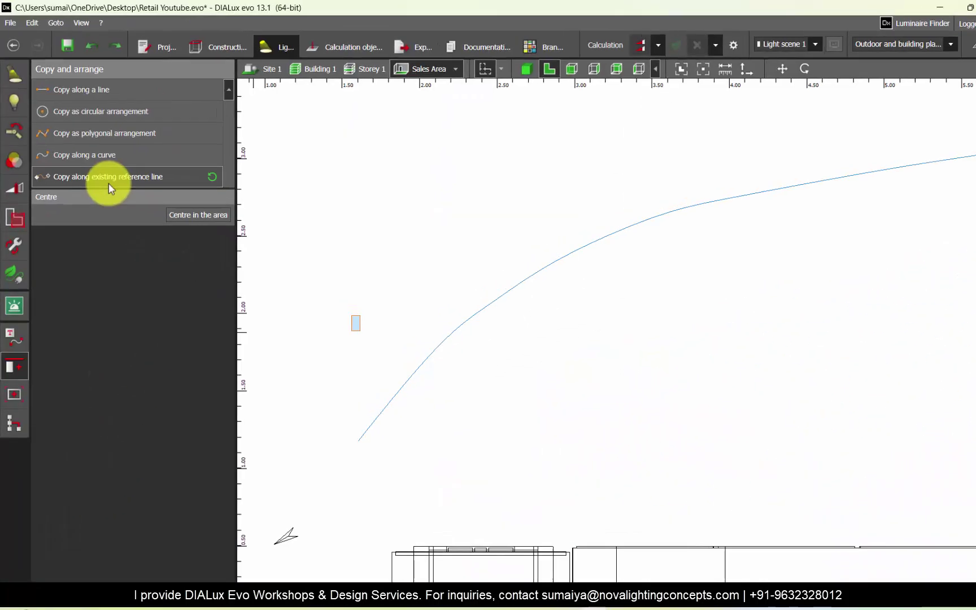
click(158, 58)
click(960, 419)
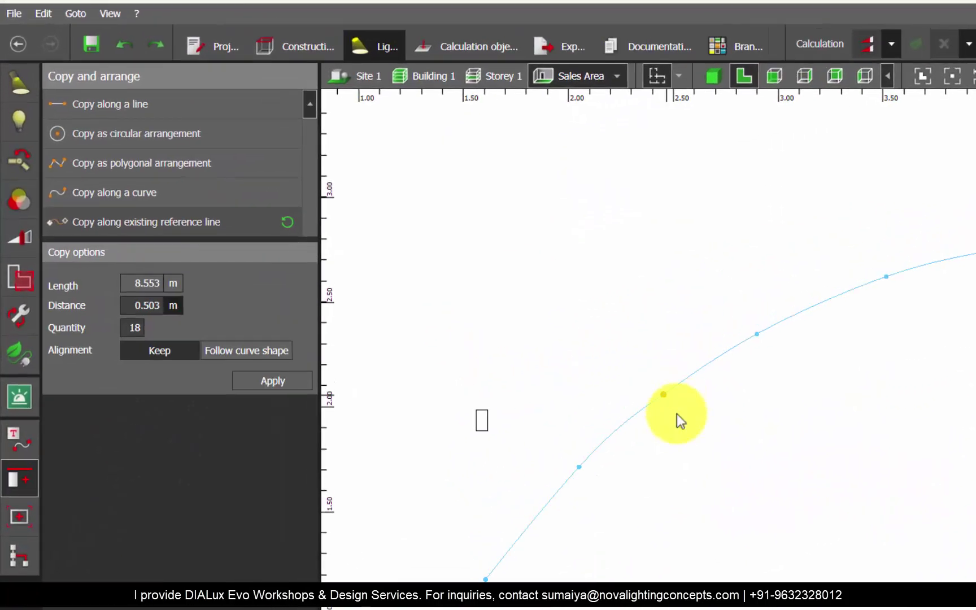
click(138, 307)
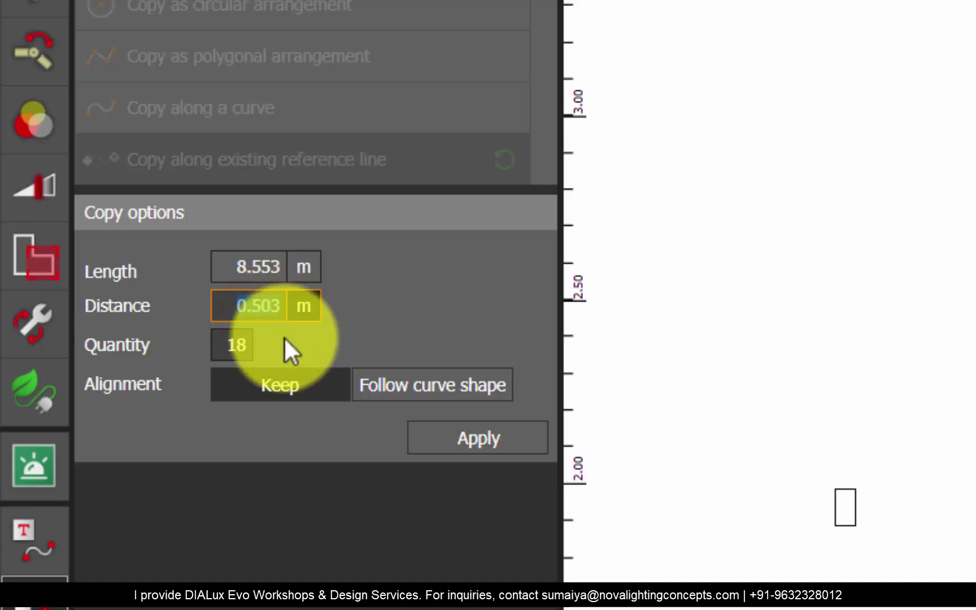
text(0.1)
key(Return)
click(400, 389)
click(293, 424)
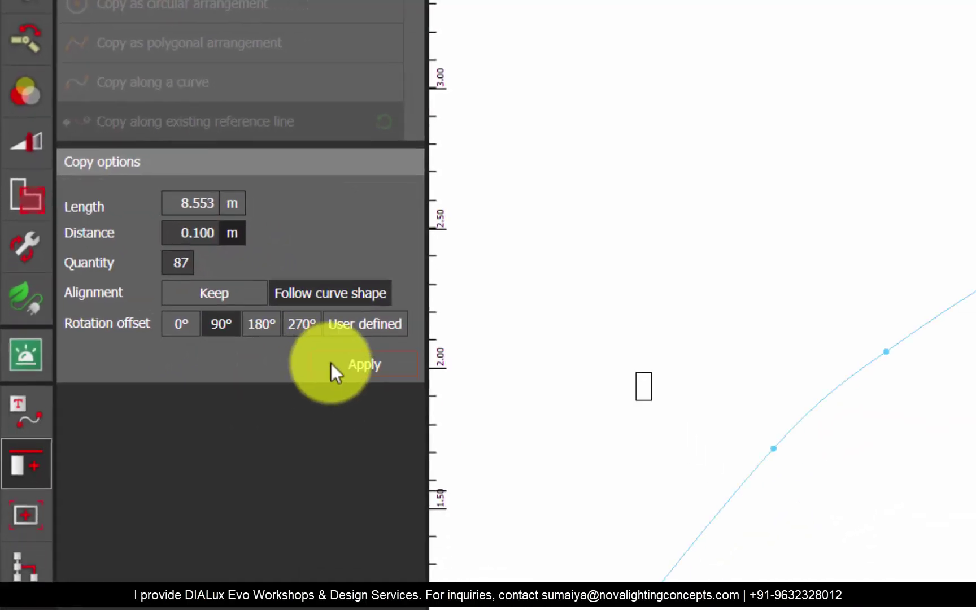
click(332, 364)
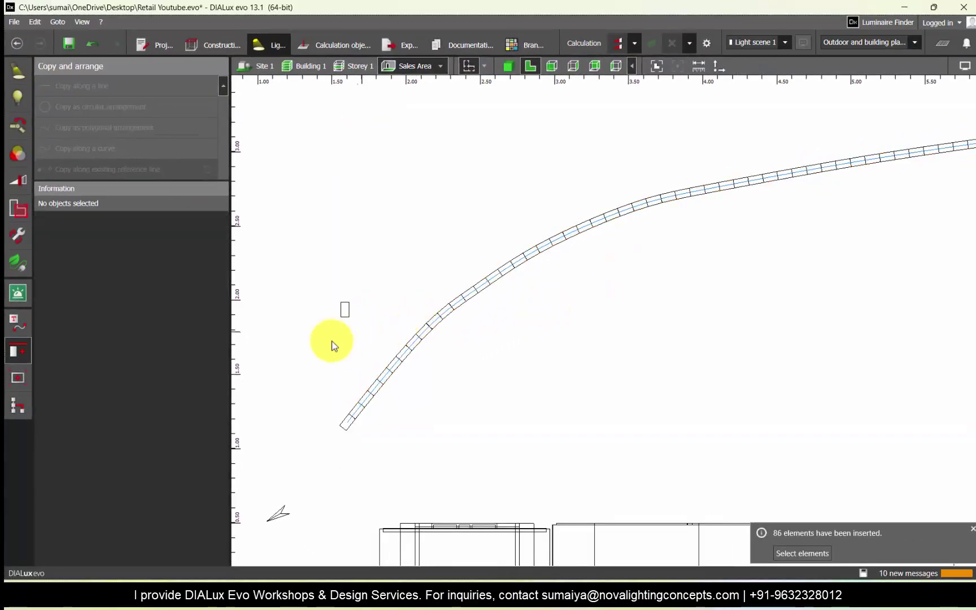
Delete the original single luminaire left beside the curved row.
scroll(332, 340, down, 2)
scroll(653, 272, up, 2)
scroll(540, 246, down, 3)
scroll(310, 317, up, 4)
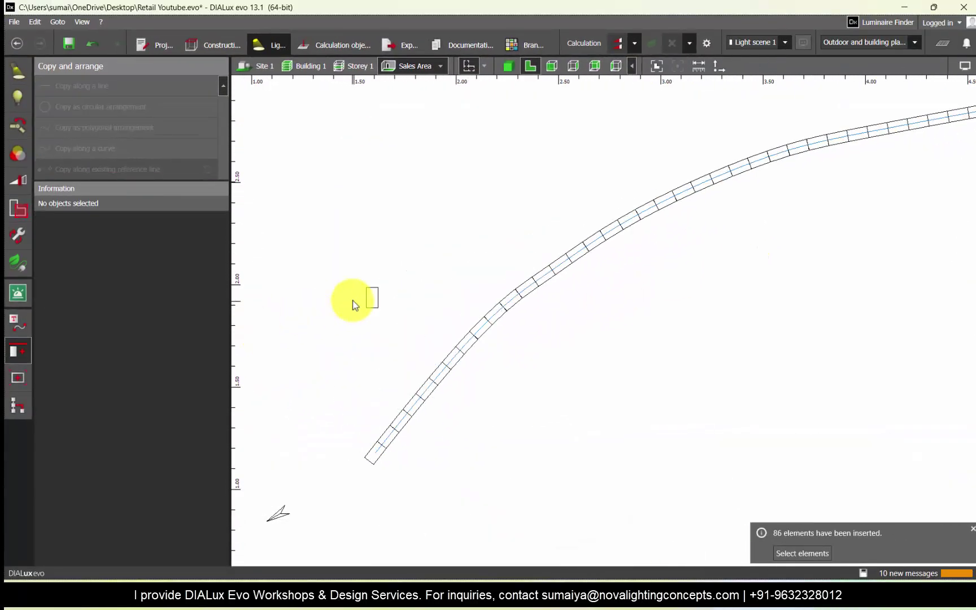
click(369, 308)
key(Delete)
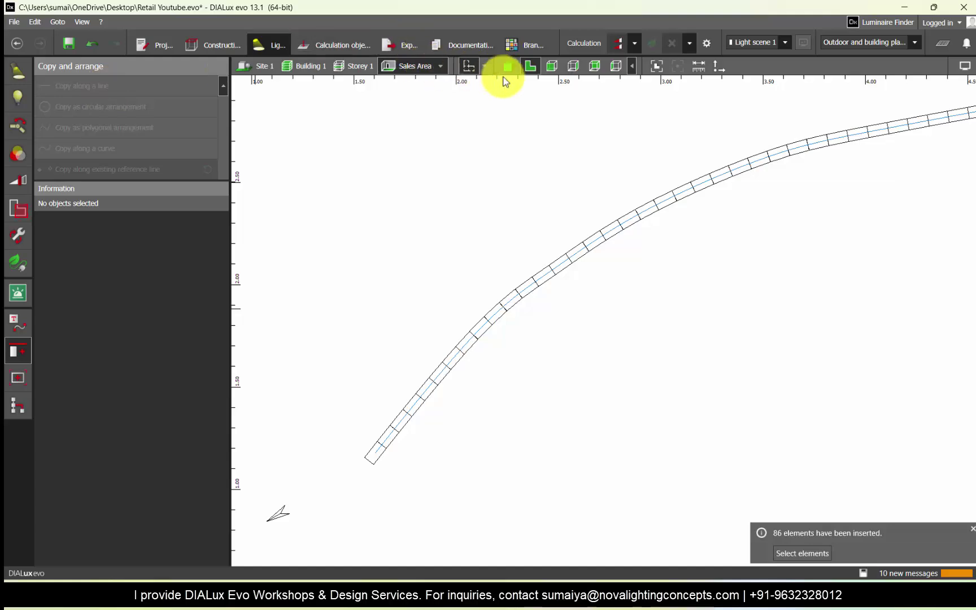
Examine the curved luminaire row below the ceiling in the 3D view.
click(507, 71)
right_drag(531, 336, 708, 261)
scroll(657, 253, up, 3)
drag(709, 261, 620, 282)
click(651, 247)
click(618, 239)
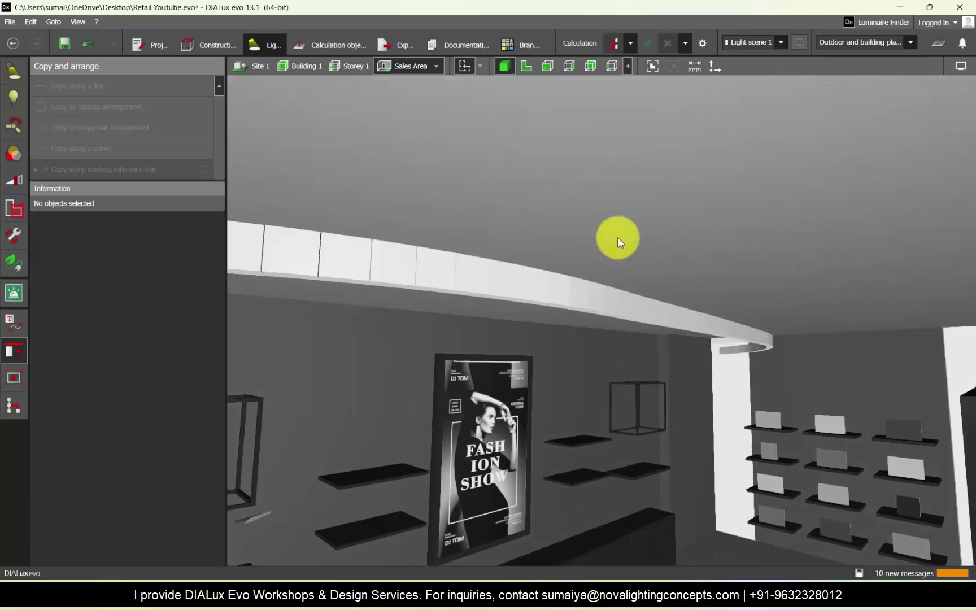
drag(619, 240, 487, 327)
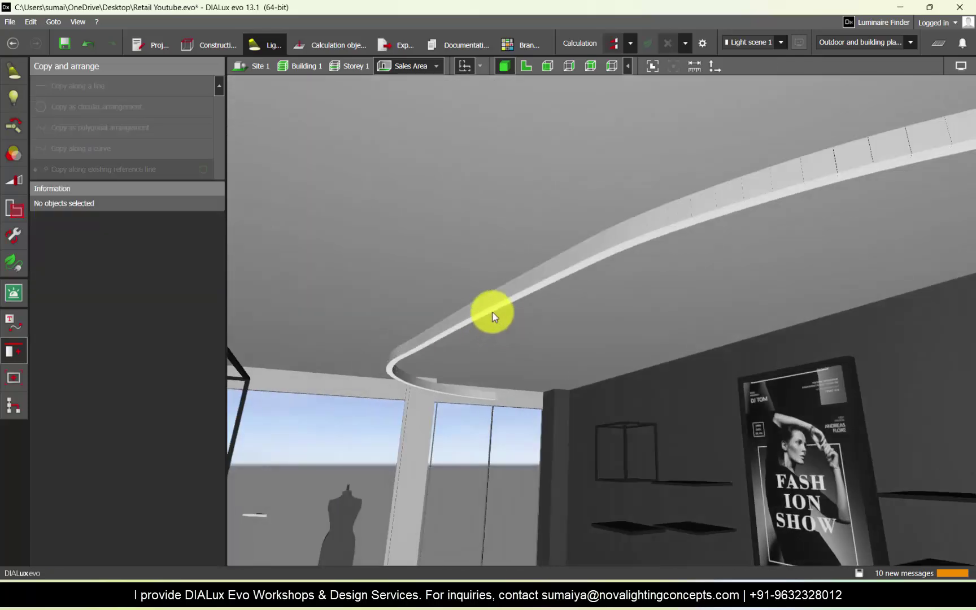
Move the curved luminaire row vertically in a side elevation so it sits recessed flush with the sales area's ceiling.
click(493, 315)
click(554, 66)
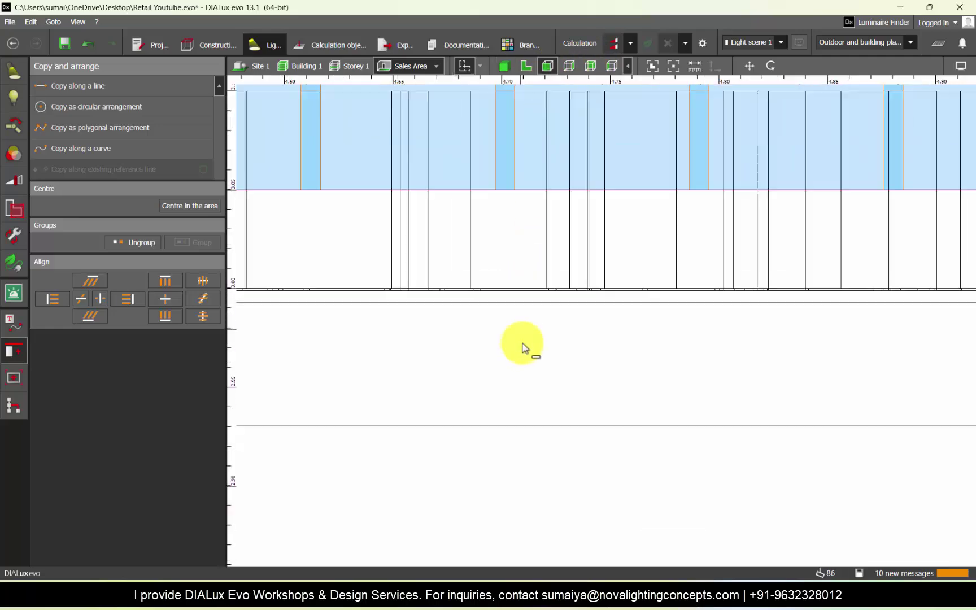
scroll(554, 215, up, 5)
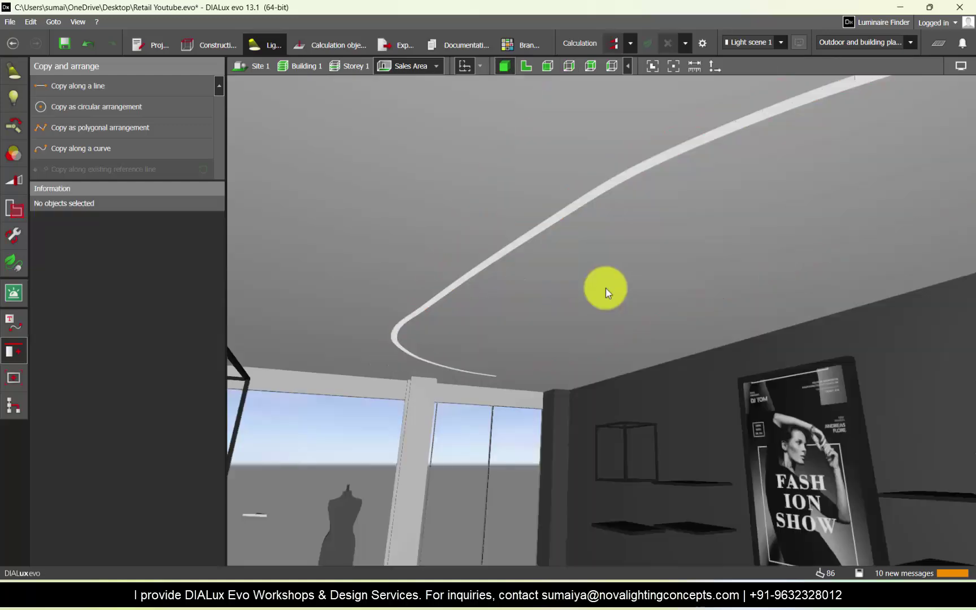
right_drag(606, 288, 786, 363)
scroll(582, 281, down, 3)
right_drag(583, 281, 668, 432)
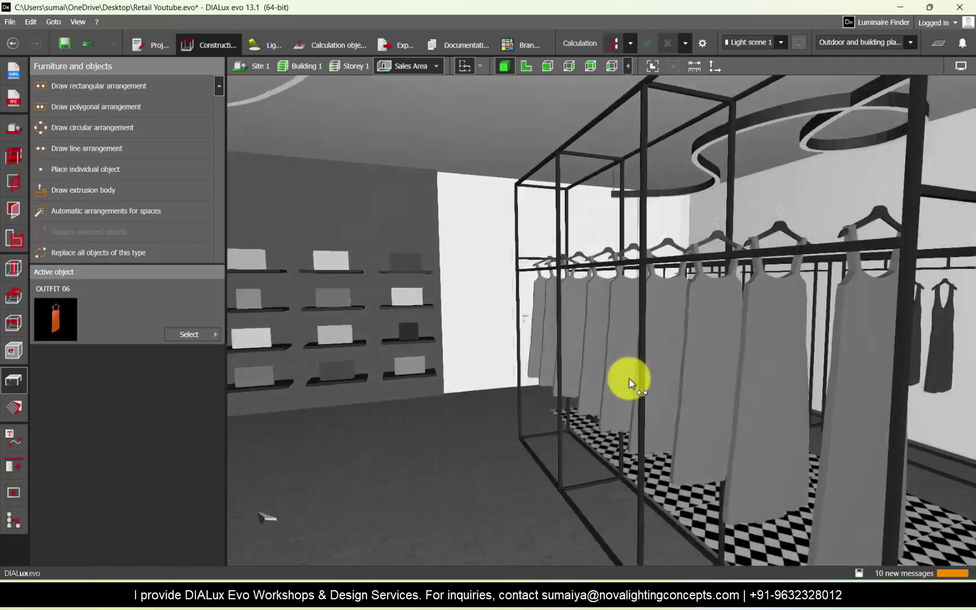
right_drag(630, 384, 657, 369)
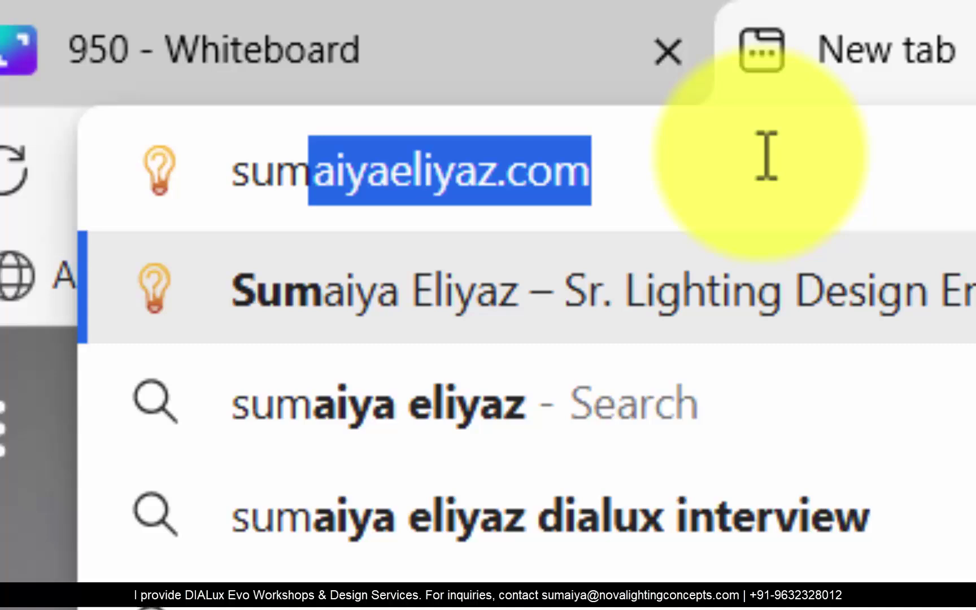
Switch to the browser, open the lighting designer's website and browse the Retail category of its 3D models through page 3.
key(Return)
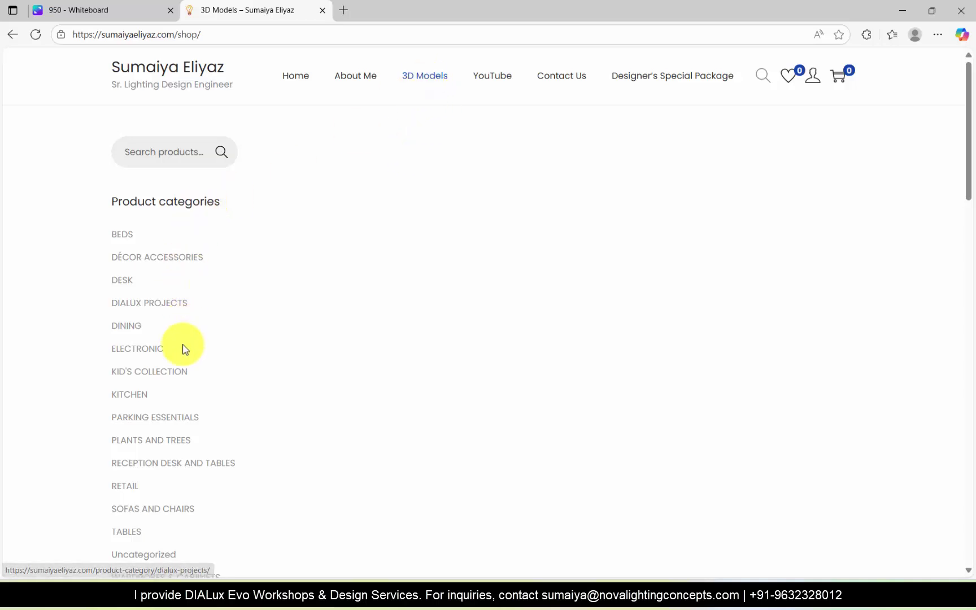
click(125, 485)
drag(966, 160, 966, 377)
click(587, 393)
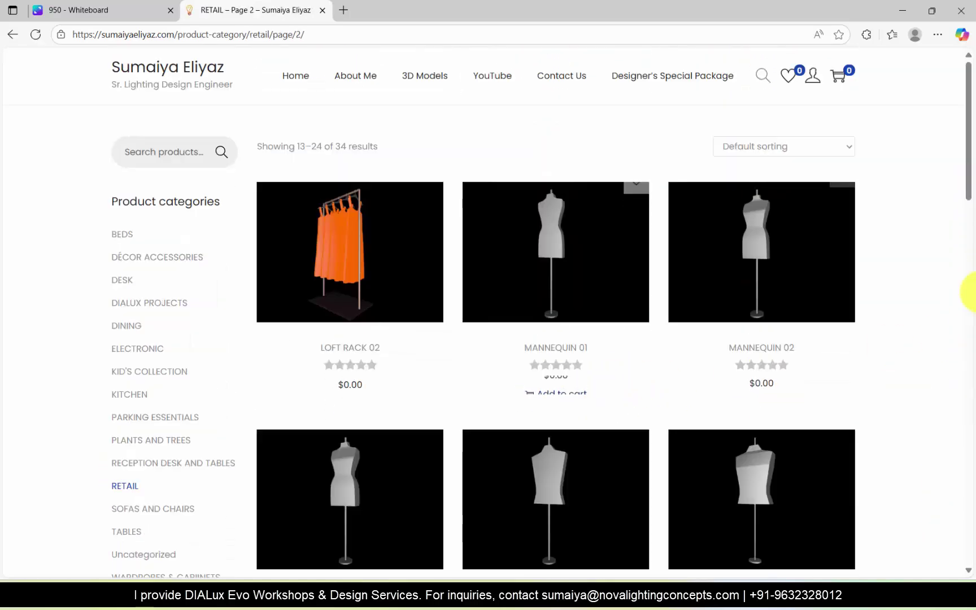
scroll(968, 282, down, 5)
scroll(967, 299, down, 5)
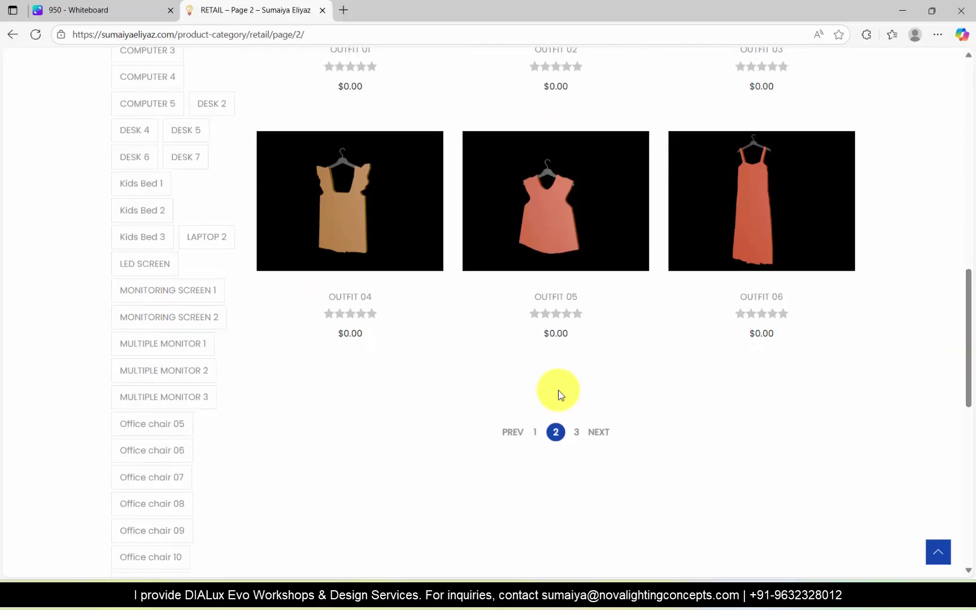
click(595, 433)
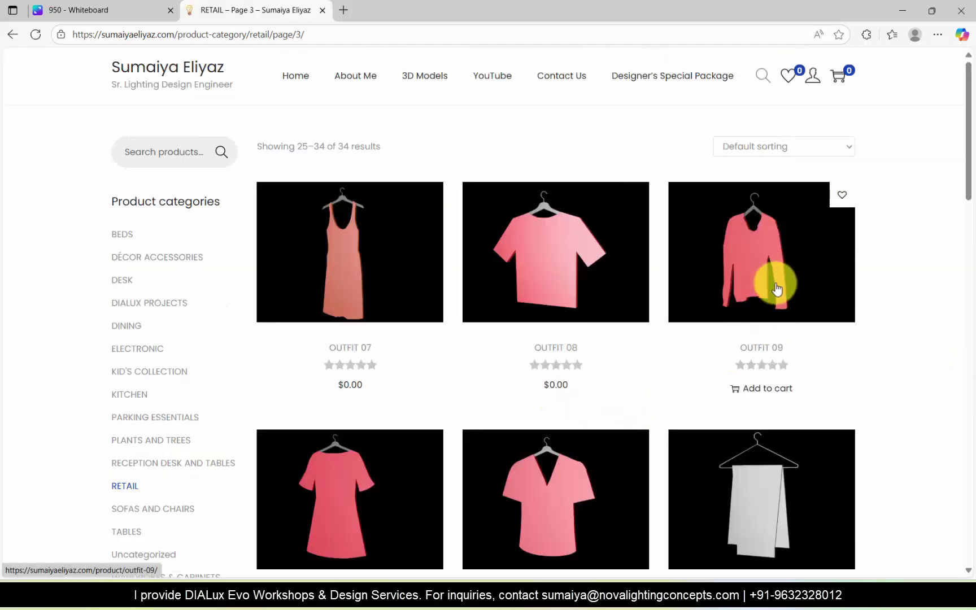
drag(968, 163, 968, 54)
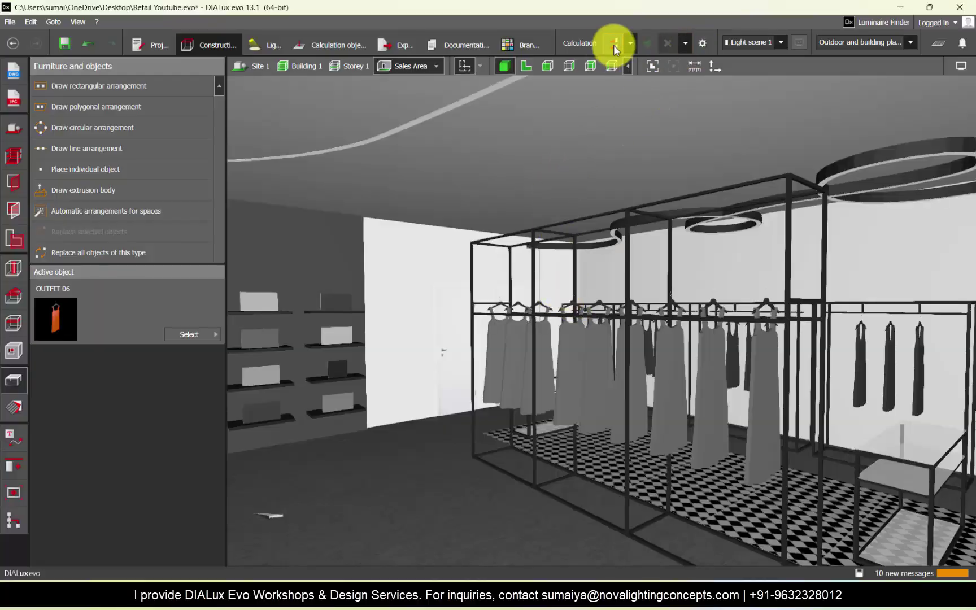
Switch back to DIALux evo, run the lighting calculation and inspect the curved ceiling line and sales area in 3D.
click(612, 44)
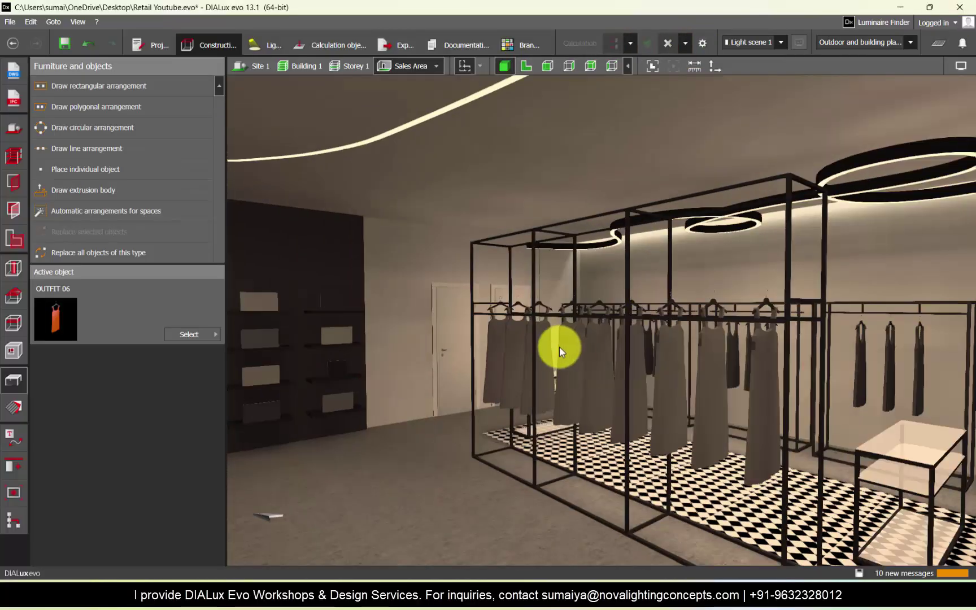
drag(560, 344, 550, 270)
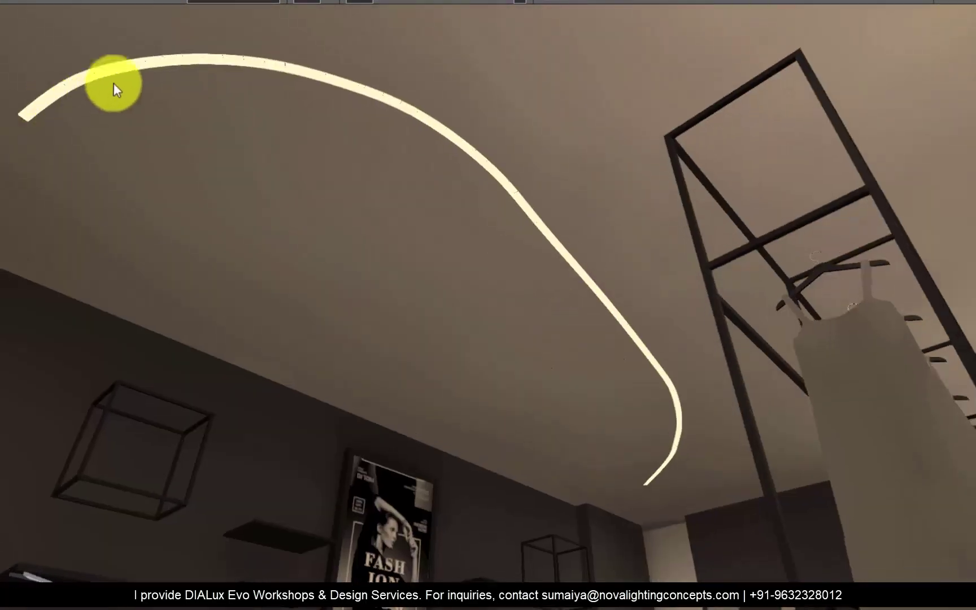
drag(438, 131, 530, 194)
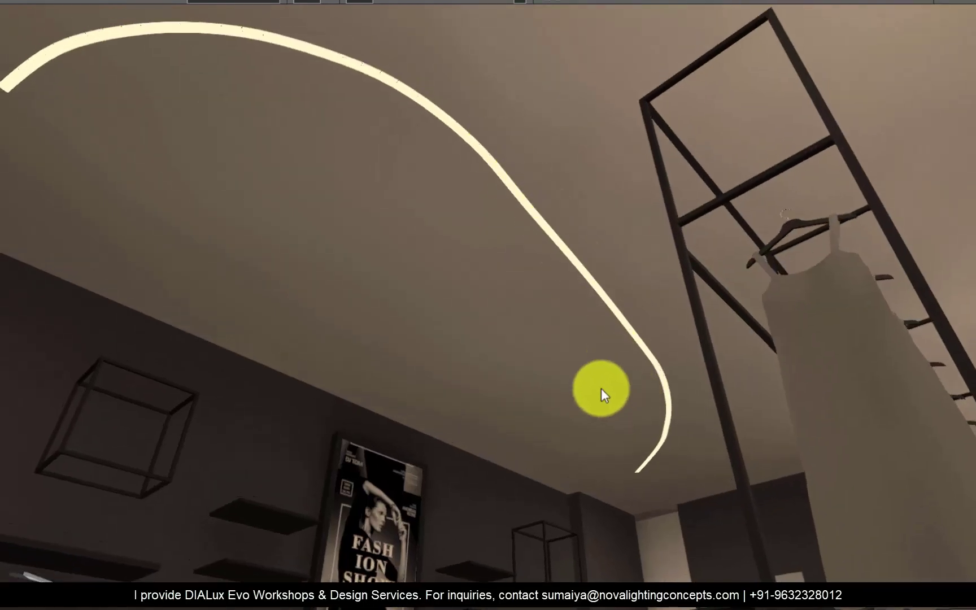
drag(601, 388, 512, 315)
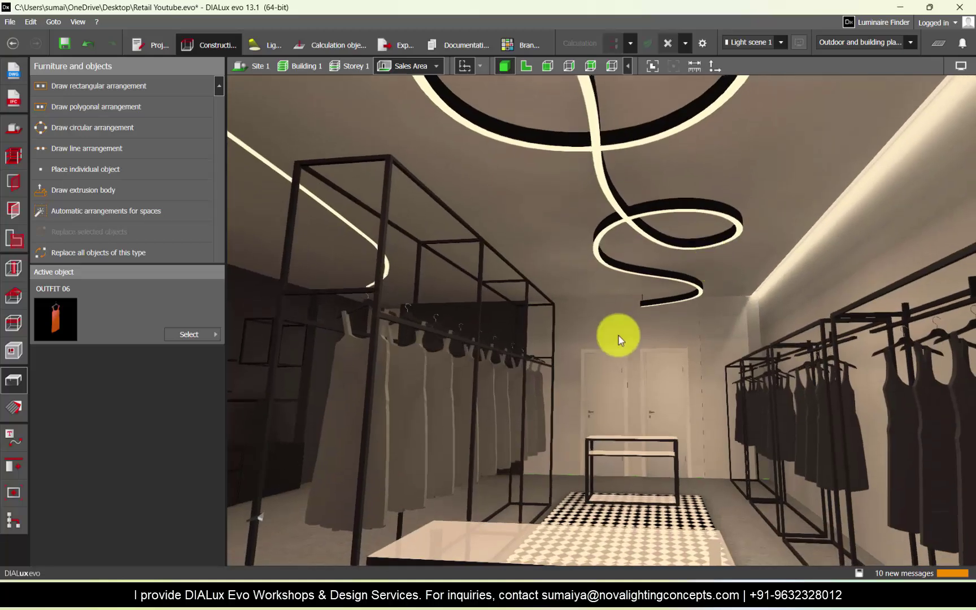
drag(620, 339, 715, 344)
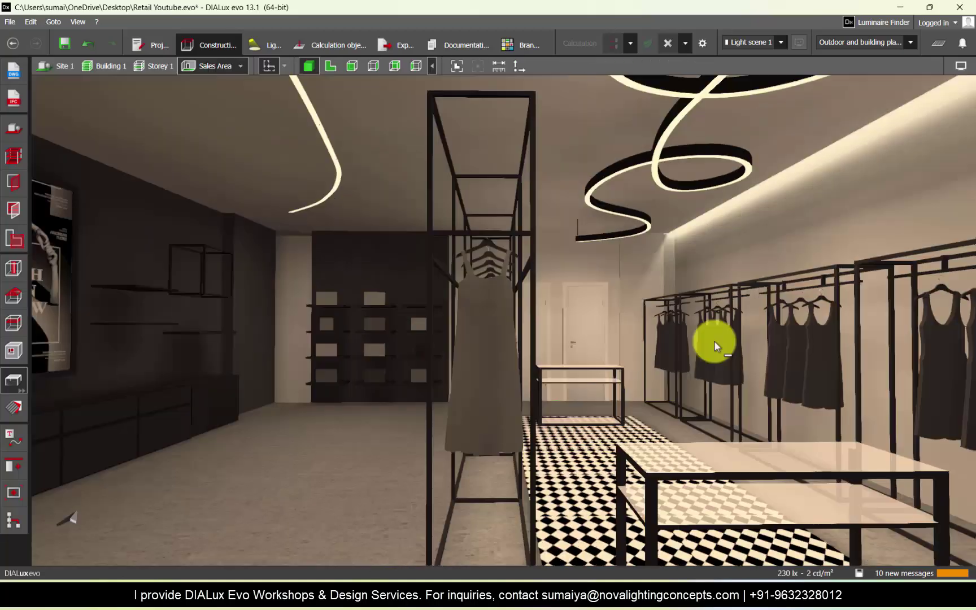